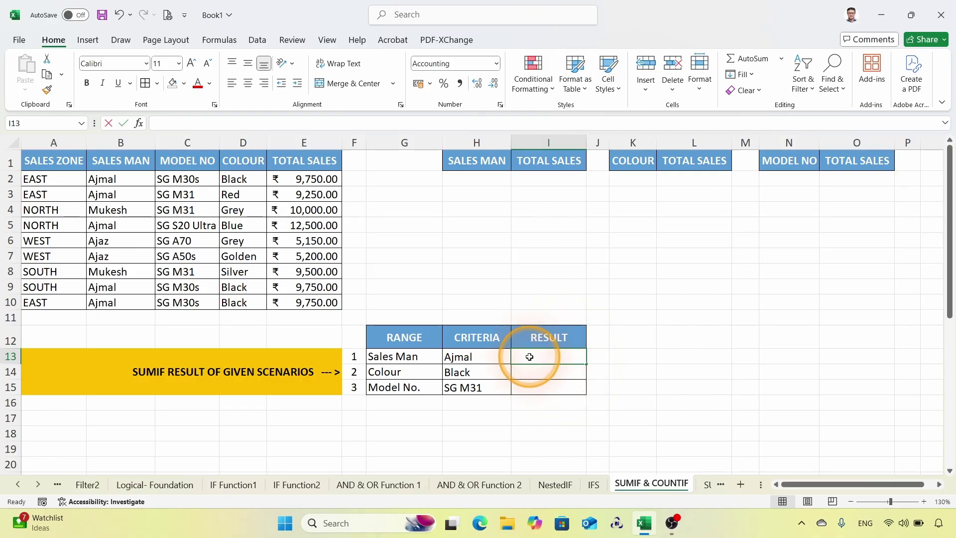
{"action": "type", "text": "="}
{"action": "key", "text": "Escape"}
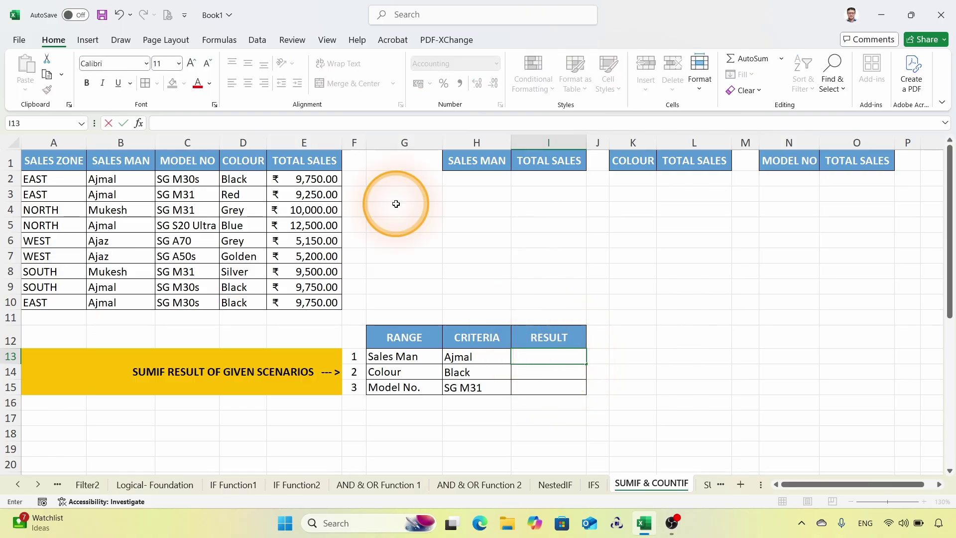
{"action": "left_click", "coordinate": [249, 179]}
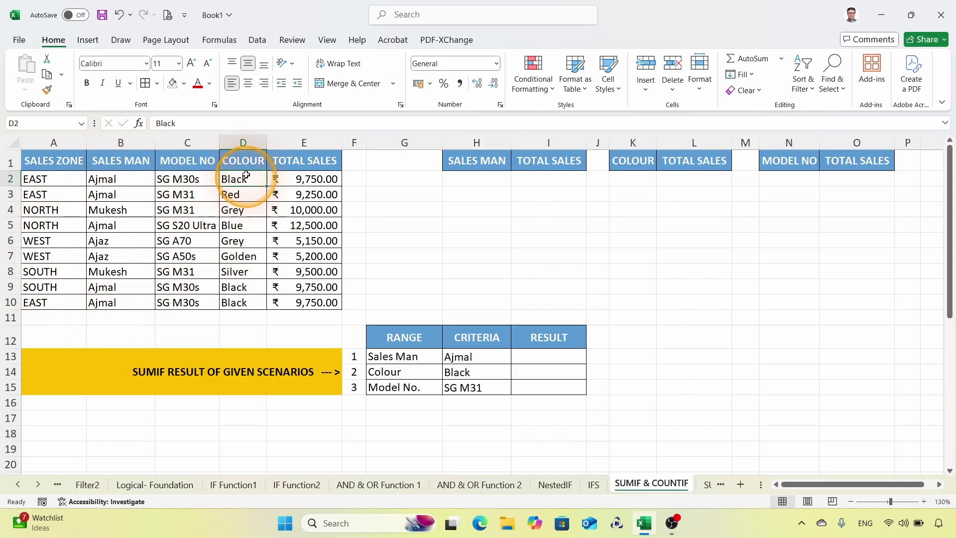
Step: Enter =SUMIF(B2:B10,H13,E2:E10) in cell I13 to total the sales for the salesman criterion
{"action": "left_click", "coordinate": [543, 358]}
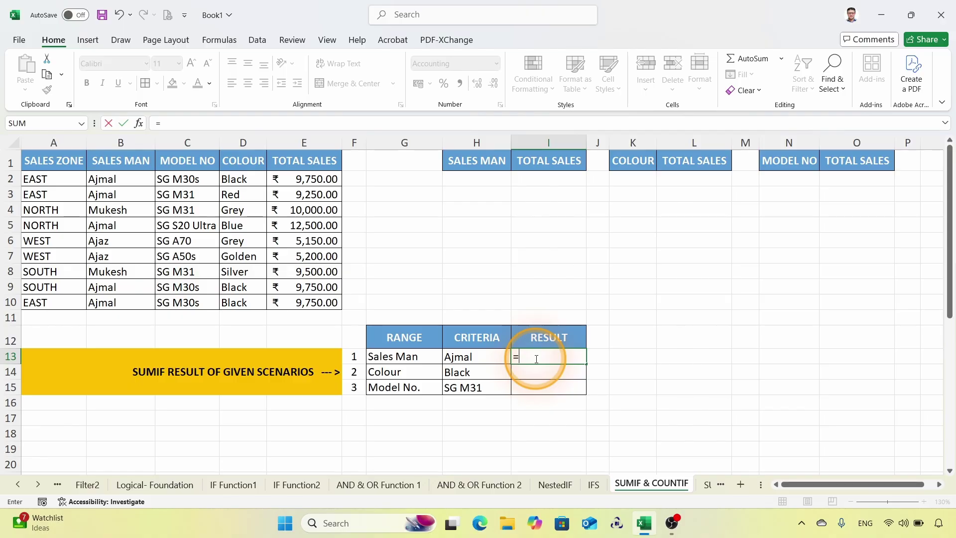
{"action": "type", "text": "sum"}
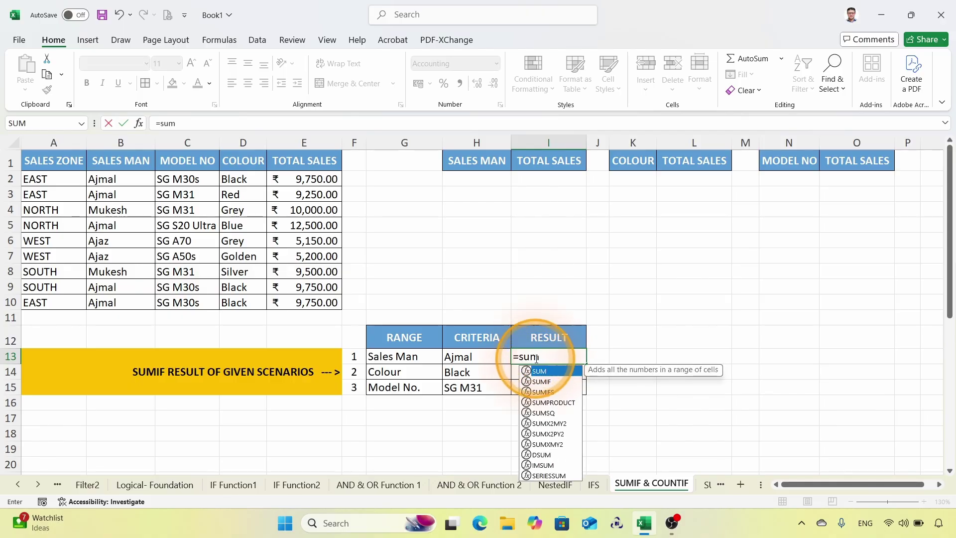
{"action": "type", "text": "if"}
{"action": "key", "text": "Tab"}
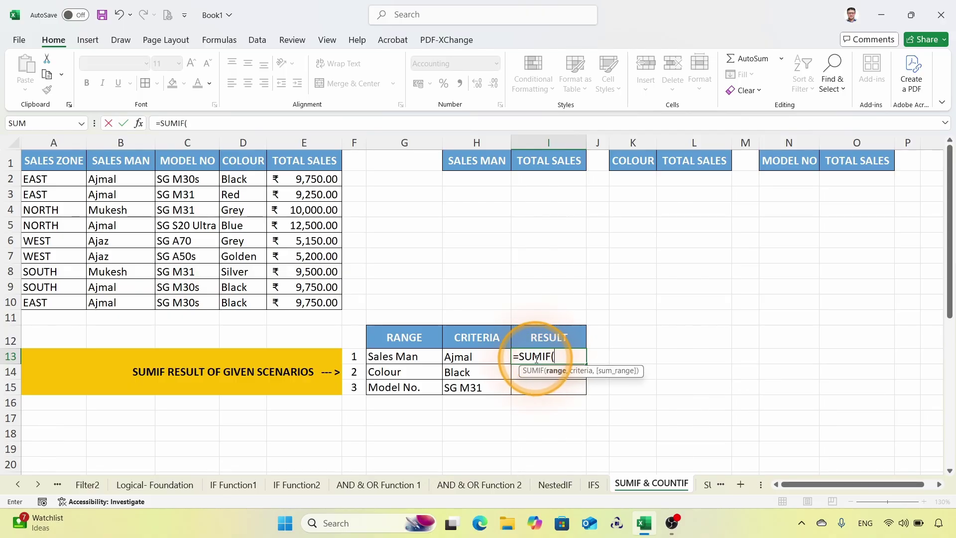
{"action": "key", "text": "super+plus"}
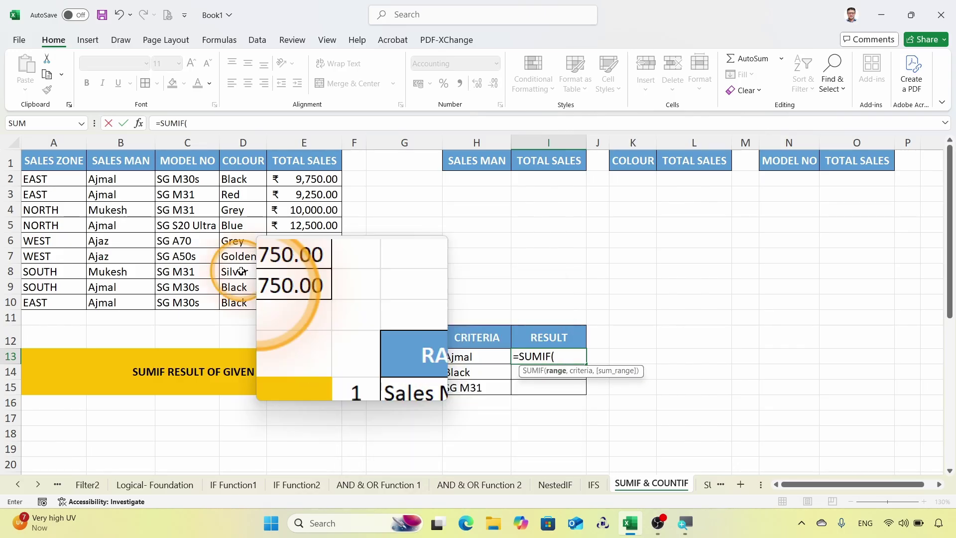
{"action": "left_click_drag", "start_coordinate": [104, 178], "coordinate": [118, 299]}
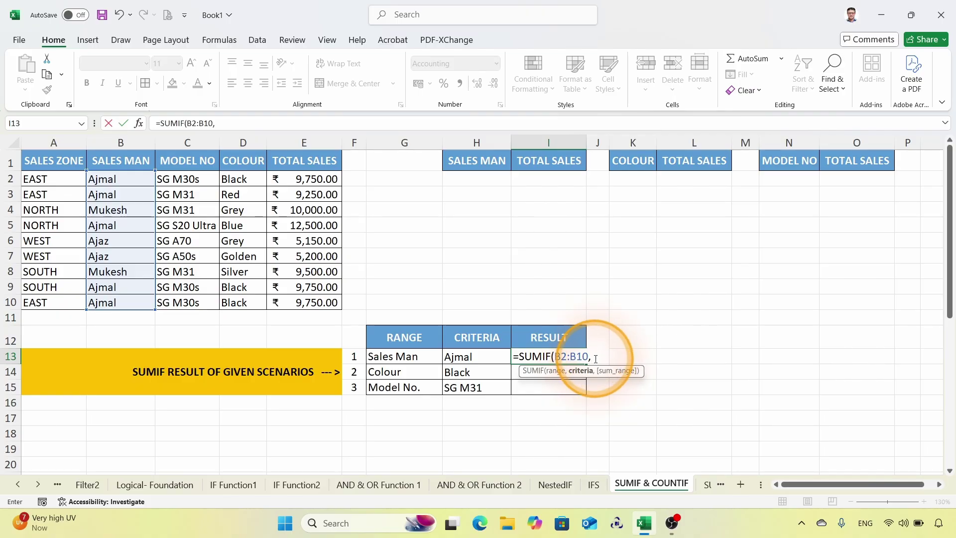
{"action": "left_click", "coordinate": [472, 358]}
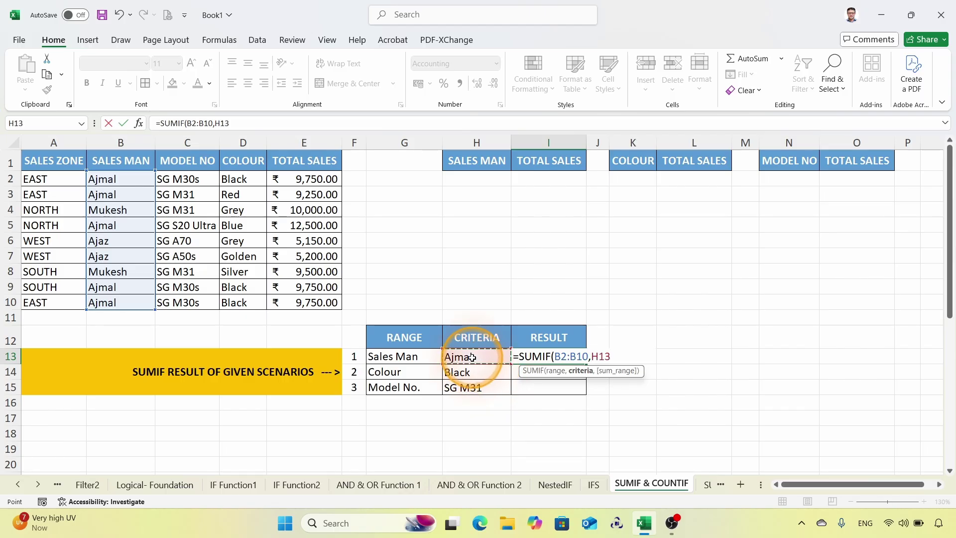
{"action": "type", "text": ","}
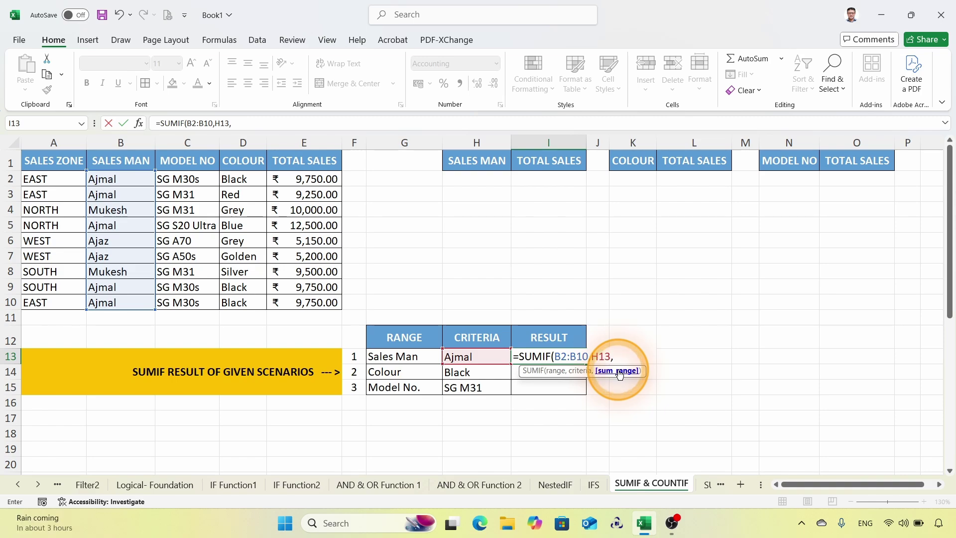
{"action": "key", "text": "super+plus"}
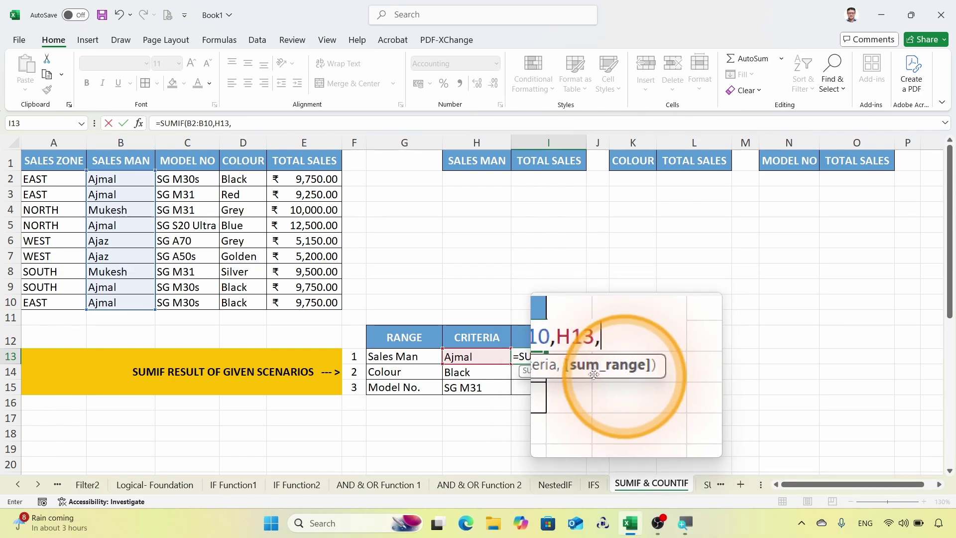
{"action": "key", "text": "super+Escape"}
{"action": "left_click_drag", "start_coordinate": [318, 179], "coordinate": [310, 306]}
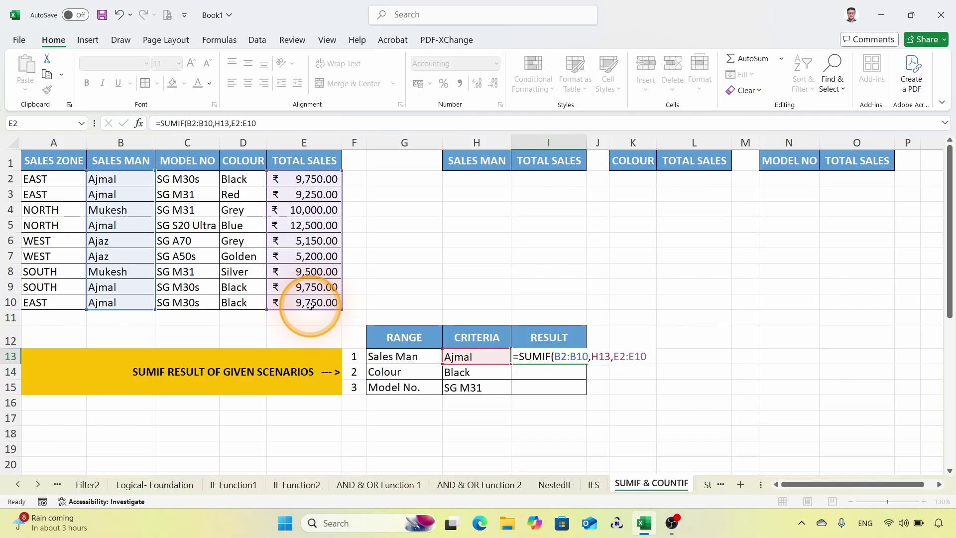
{"action": "key", "text": "Return"}
Step: Try to select the matching salesman's records in columns B to E to check the result in I13
{"action": "left_click", "coordinate": [551, 357]}
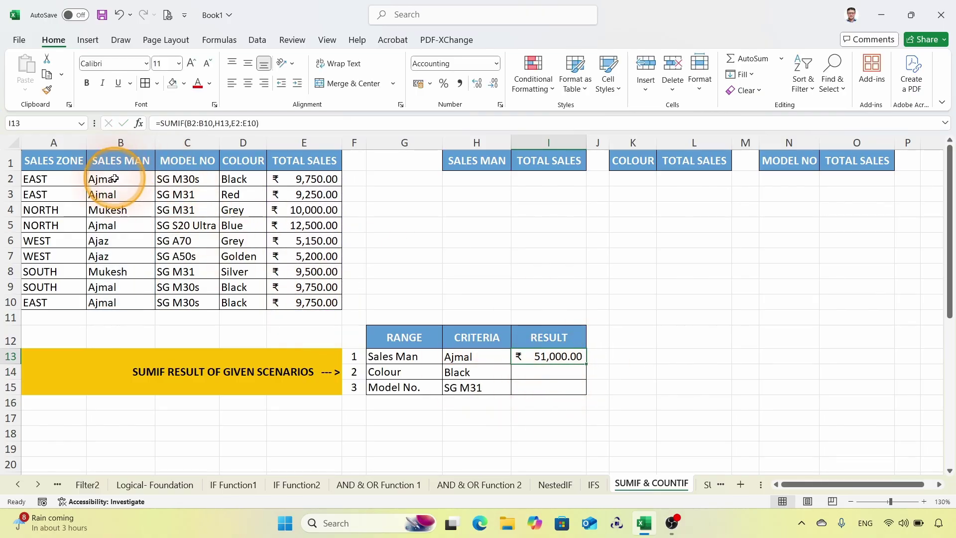
{"action": "left_click_drag", "start_coordinate": [114, 179], "coordinate": [304, 197]}
{"action": "left_click_drag", "start_coordinate": [102, 225], "coordinate": [318, 226]}
{"action": "left_click_drag", "start_coordinate": [104, 287], "coordinate": [308, 302]}
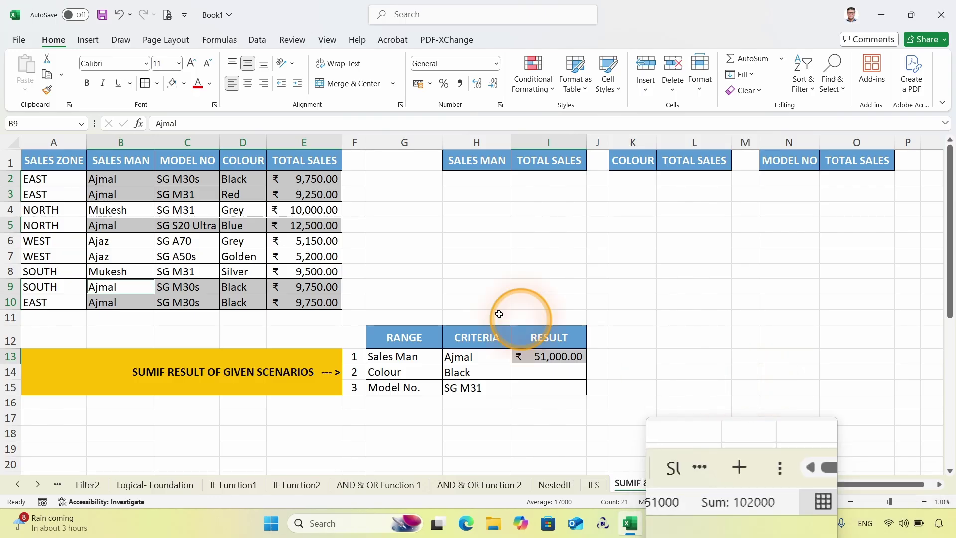
{"action": "left_click", "coordinate": [420, 210]}
Step: Select B2:E3, B5:E5 and B9:E10 together and check their sum and the available status bar calculations
{"action": "left_click", "coordinate": [114, 182]}
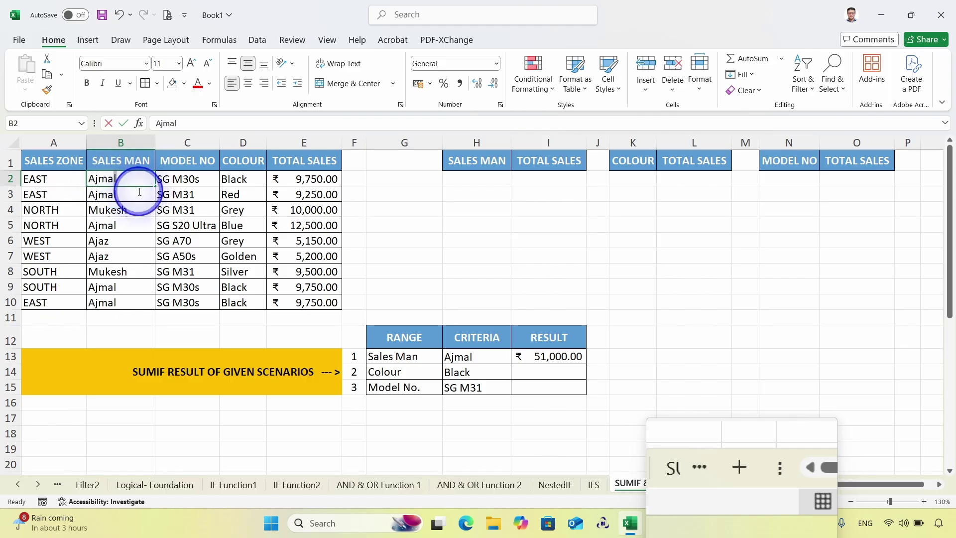
{"action": "left_click_drag", "start_coordinate": [120, 226], "coordinate": [342, 206]}
{"action": "left_click", "coordinate": [118, 179]}
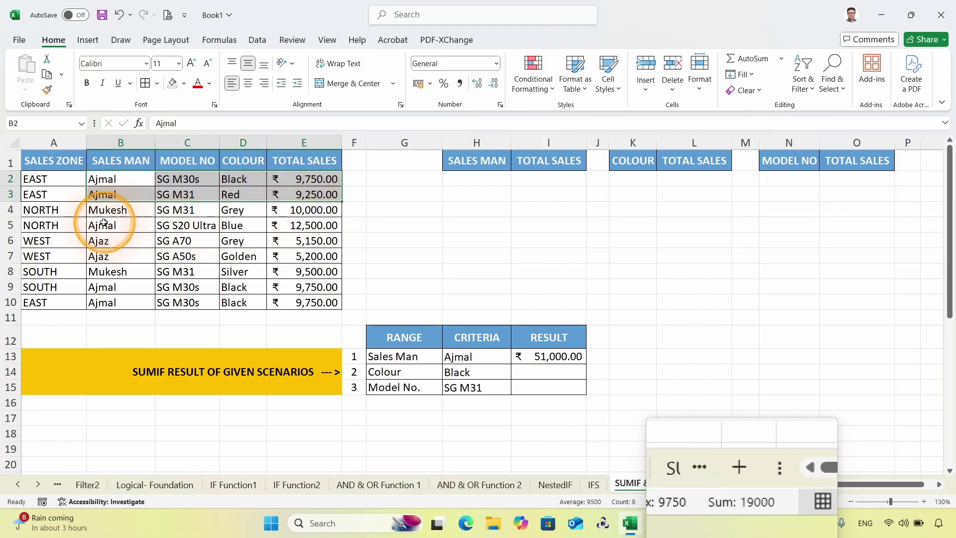
{"action": "left_click_drag", "start_coordinate": [125, 226], "coordinate": [312, 227]}
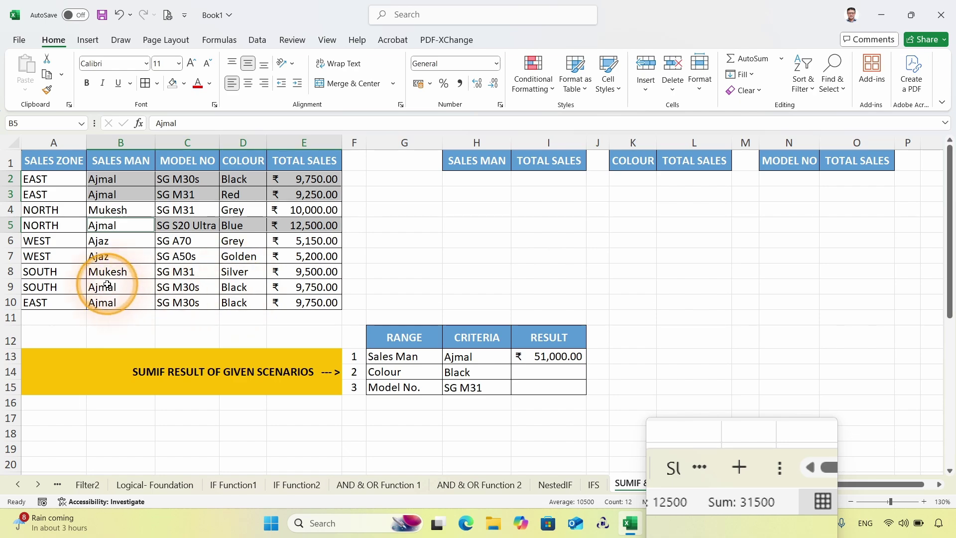
{"action": "left_click_drag", "start_coordinate": [110, 288], "coordinate": [315, 301]}
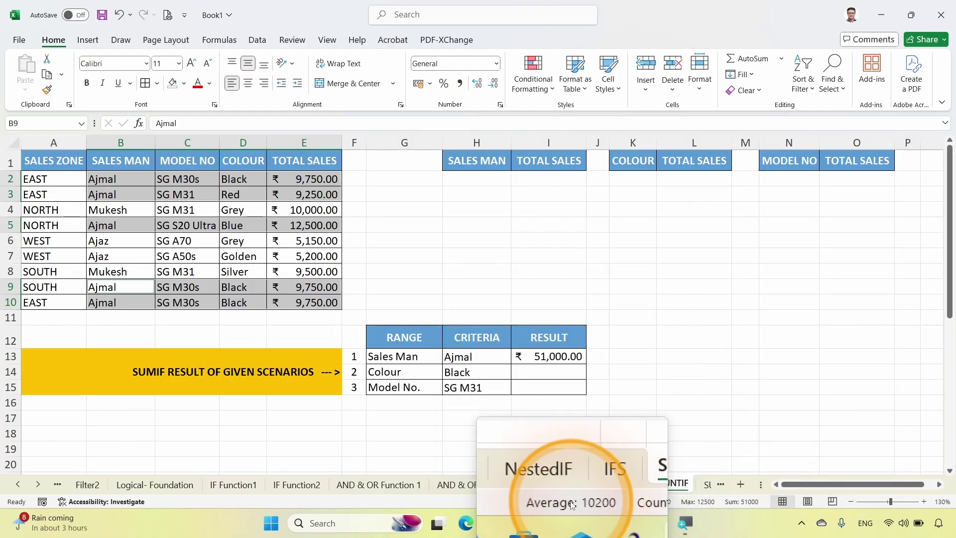
{"action": "right_click", "coordinate": [326, 504]}
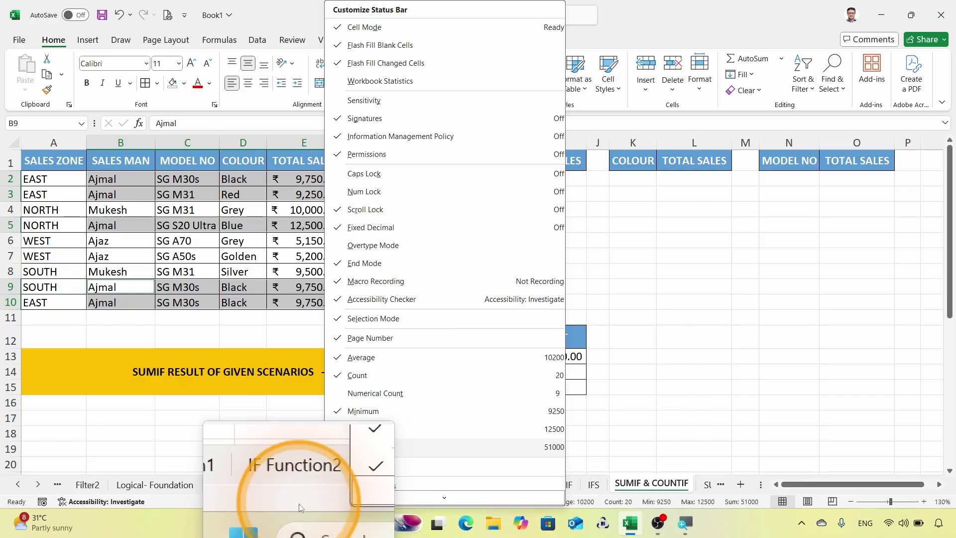
{"action": "left_click", "coordinate": [301, 504]}
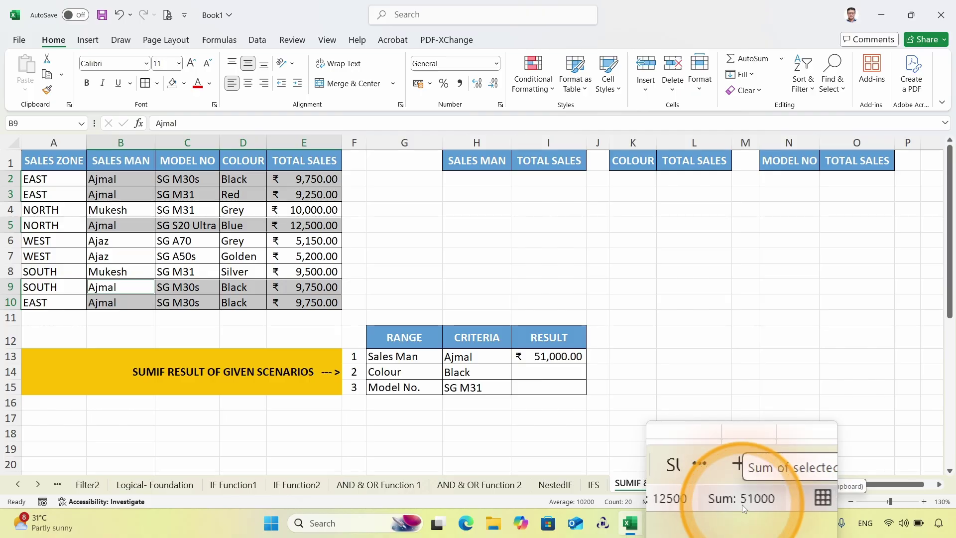
Step: Enter =SUMIF(D2:D10,H14,E2:E10) in cell I14 and select the Black colour and sales cells to check the total
{"action": "left_click", "coordinate": [537, 379]}
{"action": "type", "text": "=s"}
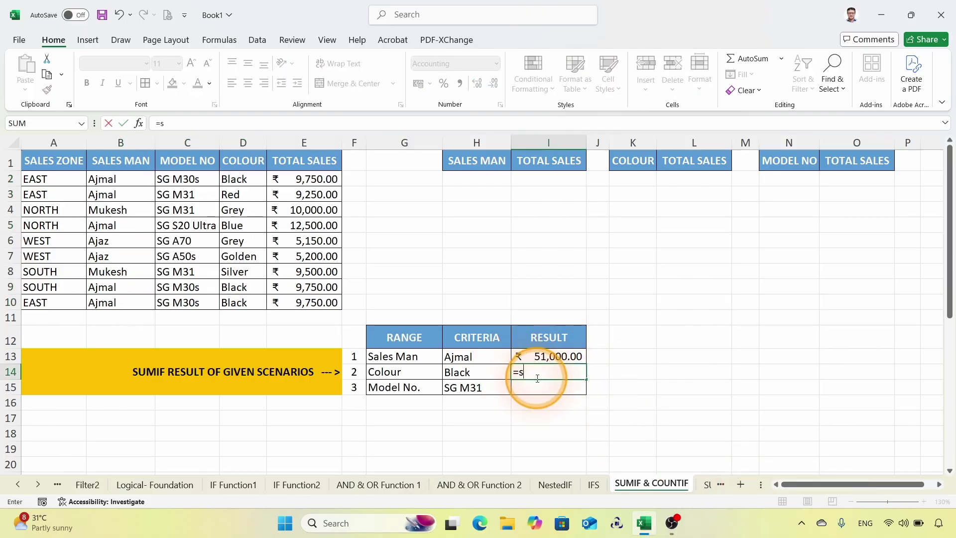
{"action": "type", "text": "umif"}
{"action": "key", "text": "Tab"}
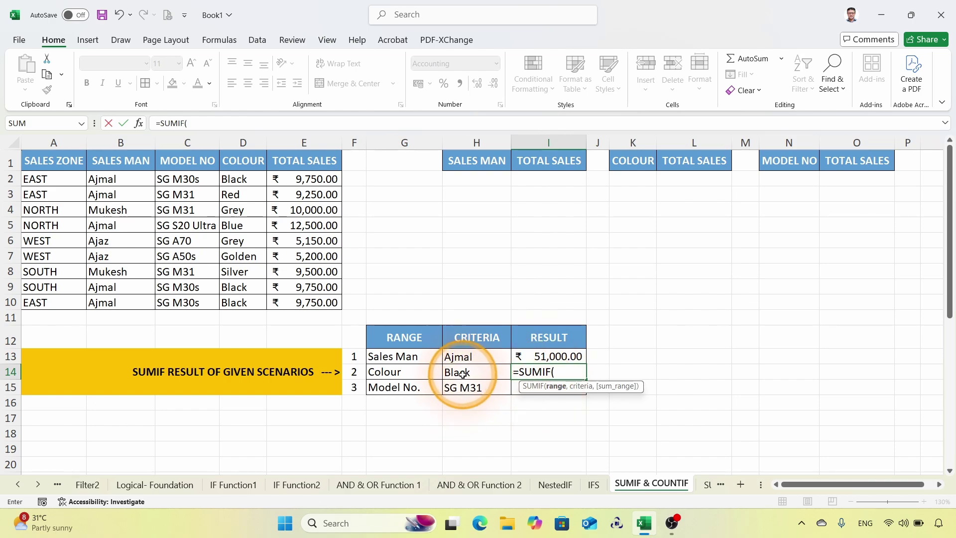
{"action": "left_click_drag", "start_coordinate": [237, 180], "coordinate": [246, 301]}
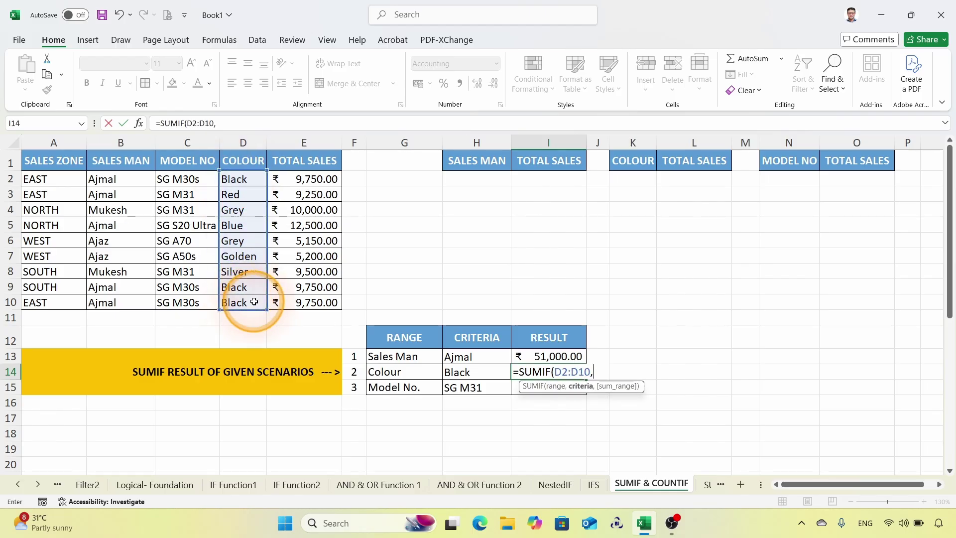
{"action": "left_click", "coordinate": [456, 373]}
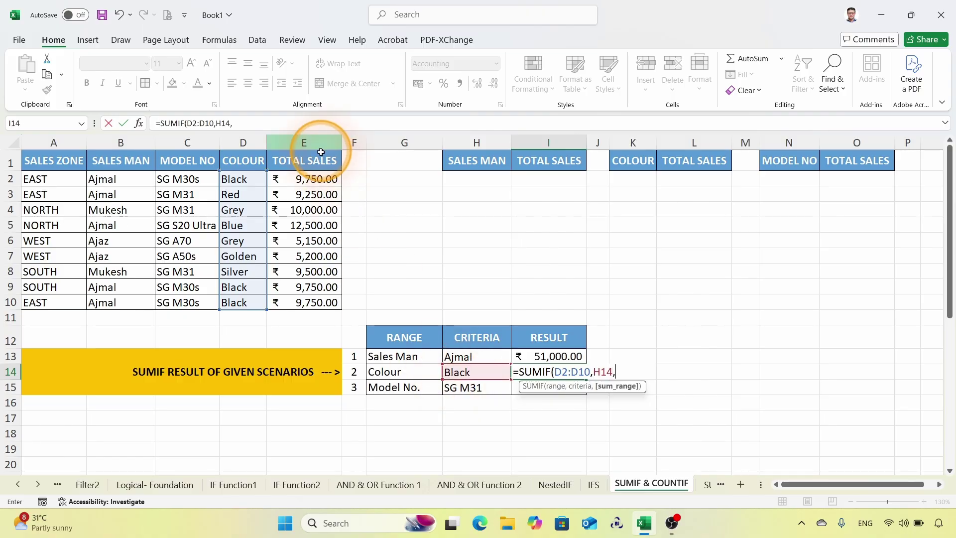
{"action": "left_click_drag", "start_coordinate": [304, 179], "coordinate": [313, 306]}
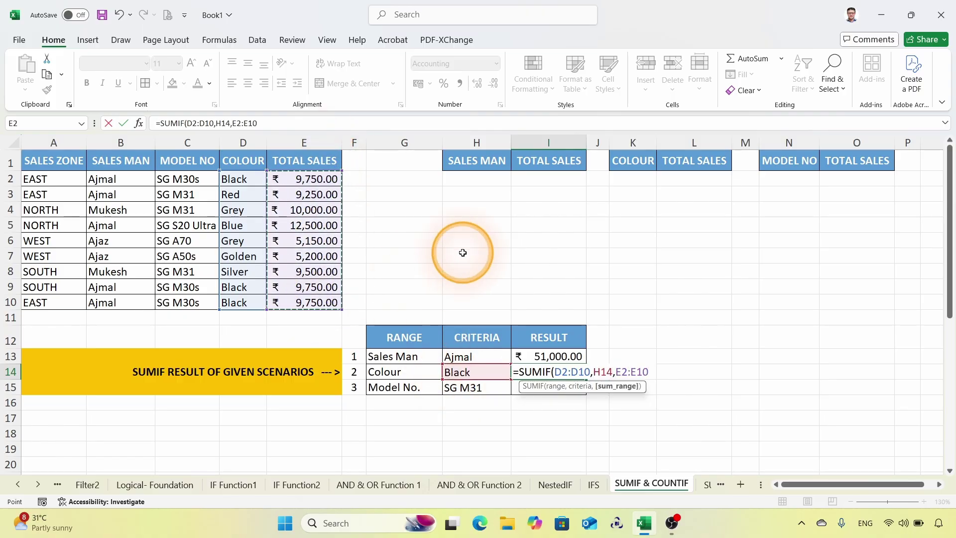
{"action": "key", "text": "Return"}
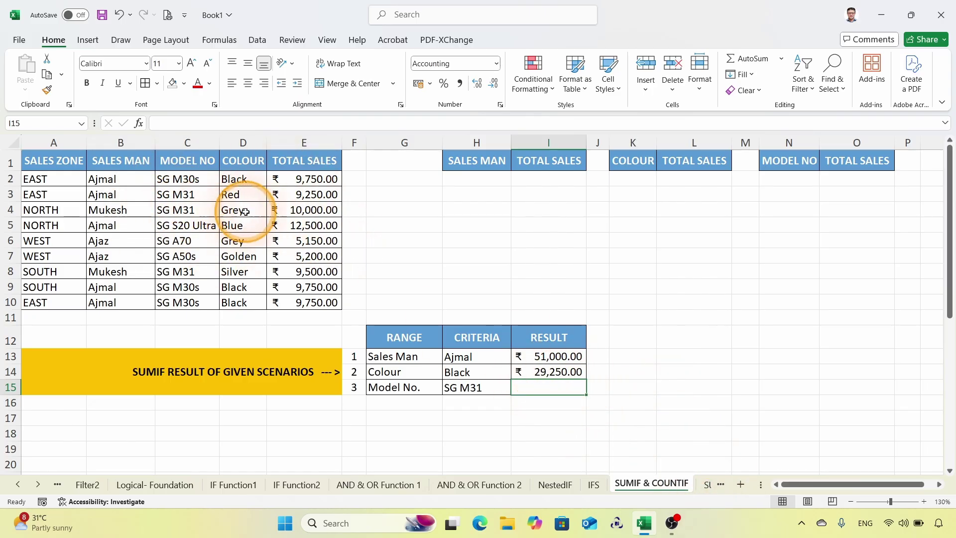
{"action": "mouse_move", "coordinate": [239, 180]}
{"action": "left_mouse_down"}
{"action": "mouse_move", "coordinate": [299, 196]}
{"action": "mouse_move", "coordinate": [236, 182]}
{"action": "mouse_move", "coordinate": [299, 181]}
{"action": "left_mouse_up"}
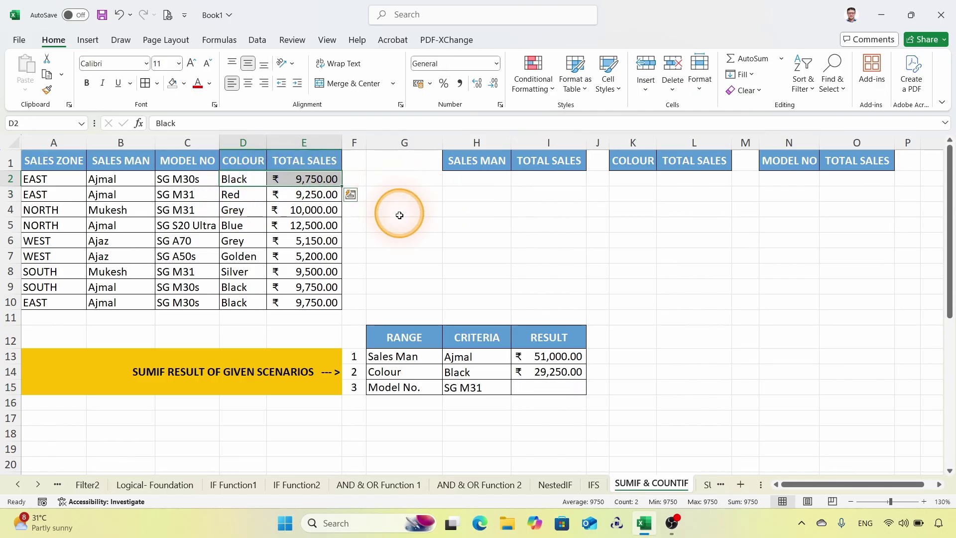
{"action": "left_click_drag", "start_coordinate": [239, 287], "coordinate": [309, 300]}
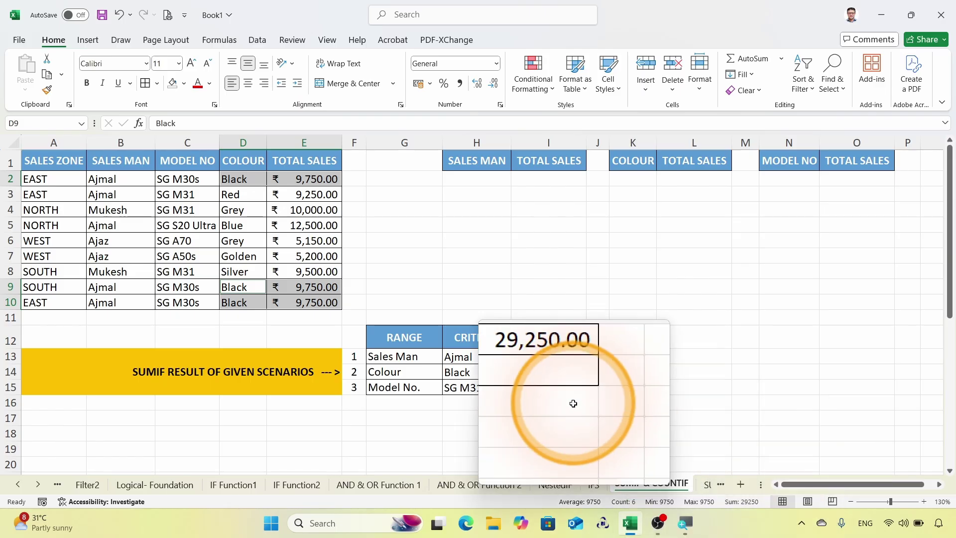
Step: Enter =SUMIF(C2:C10,H15,E2:E10) in cell I15 to total the sales for model SG M31
{"action": "left_click", "coordinate": [542, 390]}
{"action": "type", "text": "="}
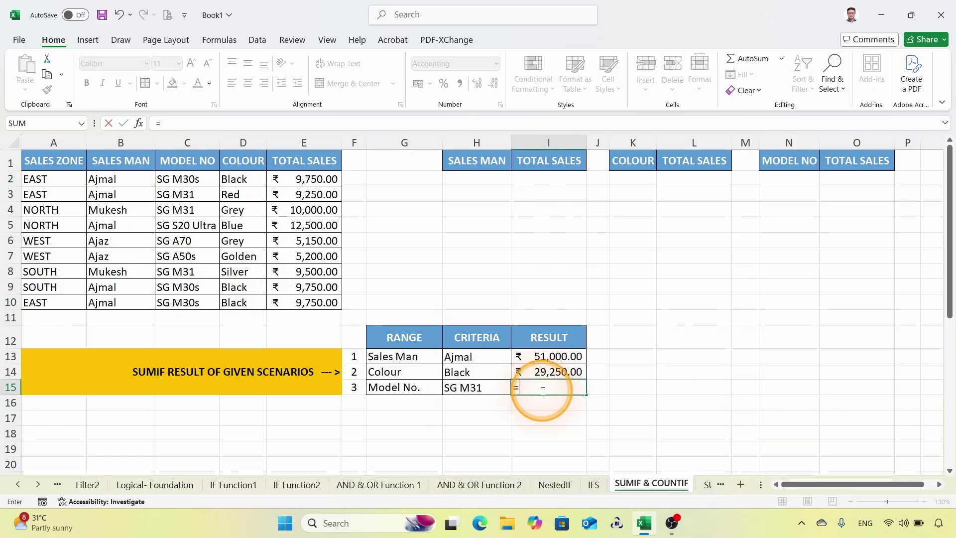
{"action": "type", "text": "sumif"}
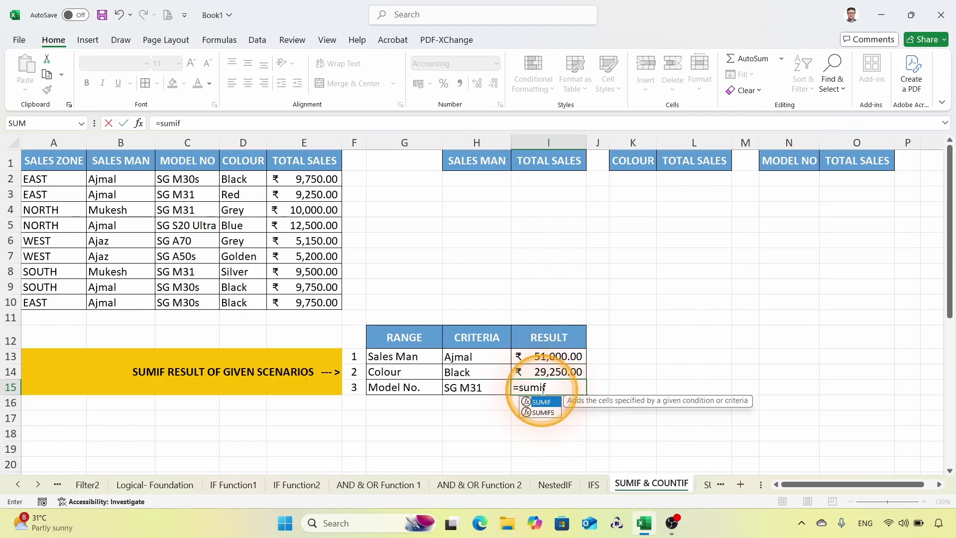
{"action": "key", "text": "Tab"}
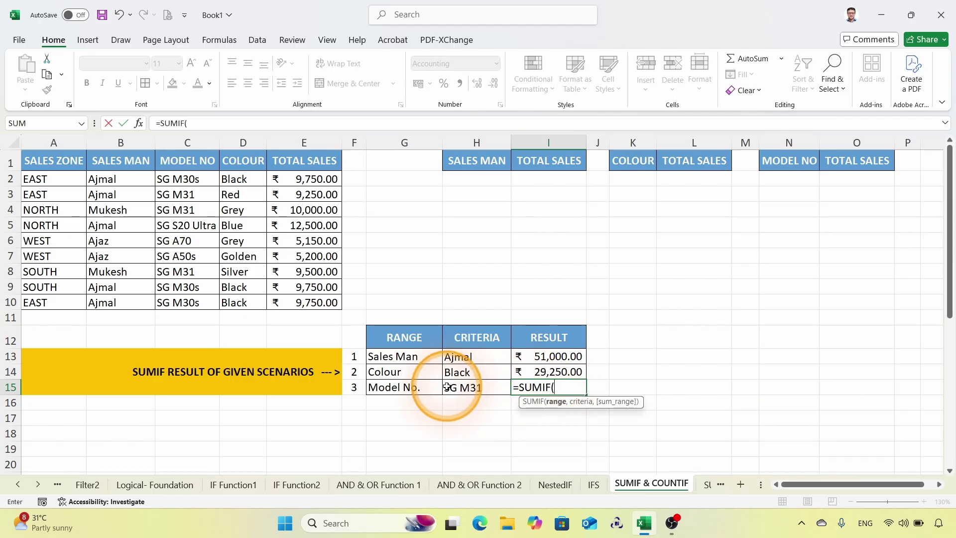
{"action": "left_click_drag", "start_coordinate": [183, 179], "coordinate": [182, 299]}
{"action": "type", "text": ","}
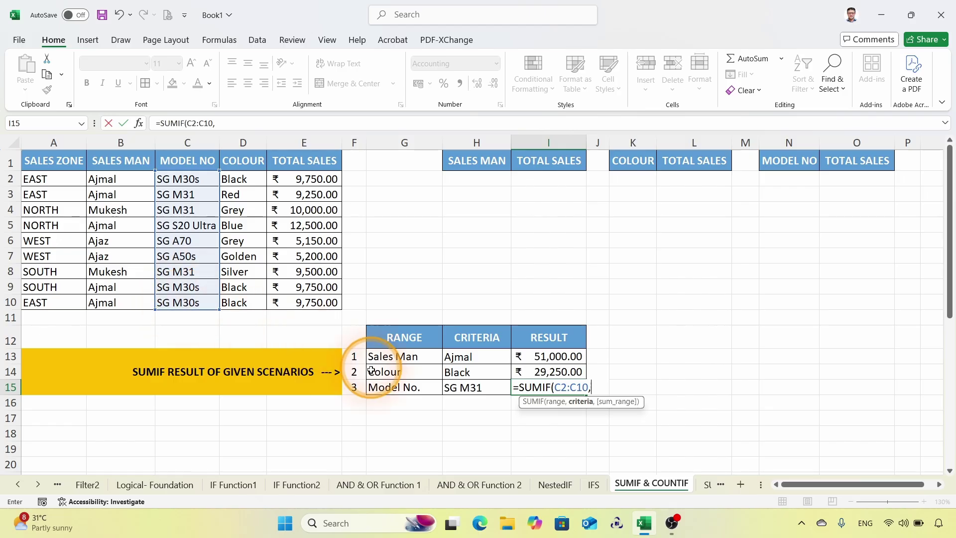
{"action": "left_click", "coordinate": [465, 388]}
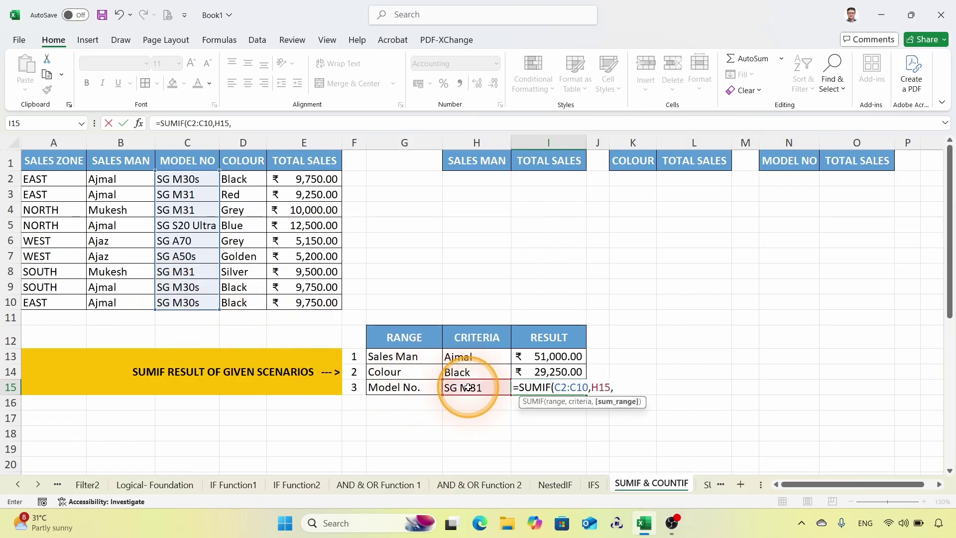
{"action": "type", "text": ","}
{"action": "left_click_drag", "start_coordinate": [314, 180], "coordinate": [311, 300]}
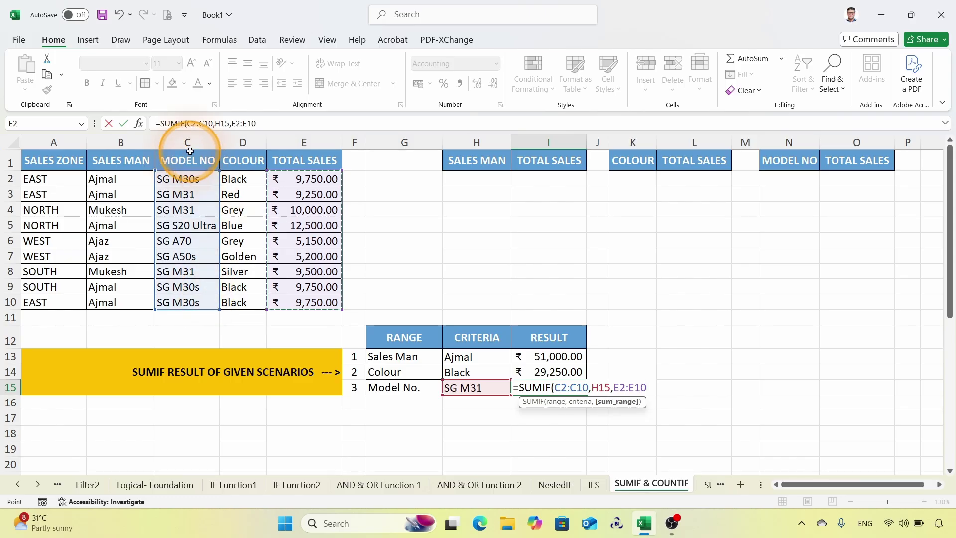
{"action": "key", "text": "Return"}
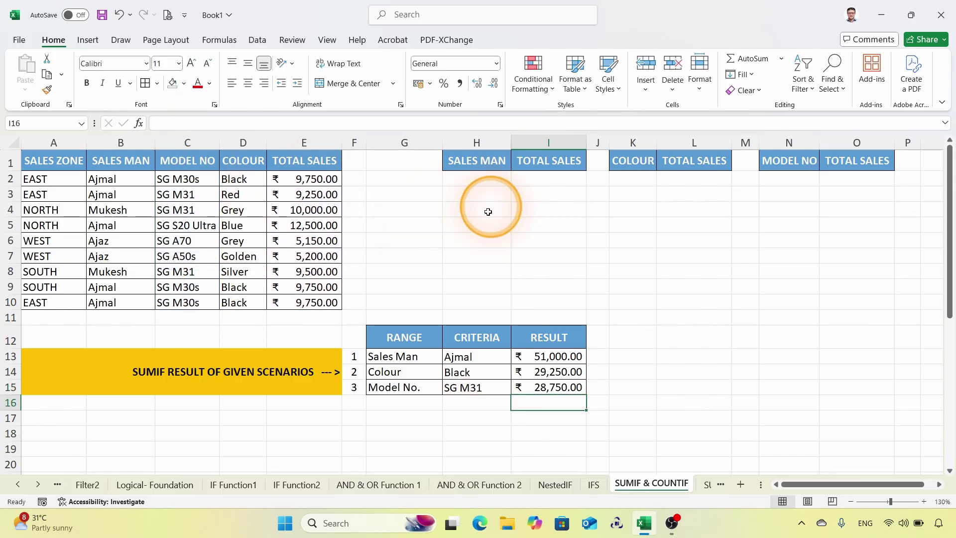
{"action": "left_click", "coordinate": [553, 387]}
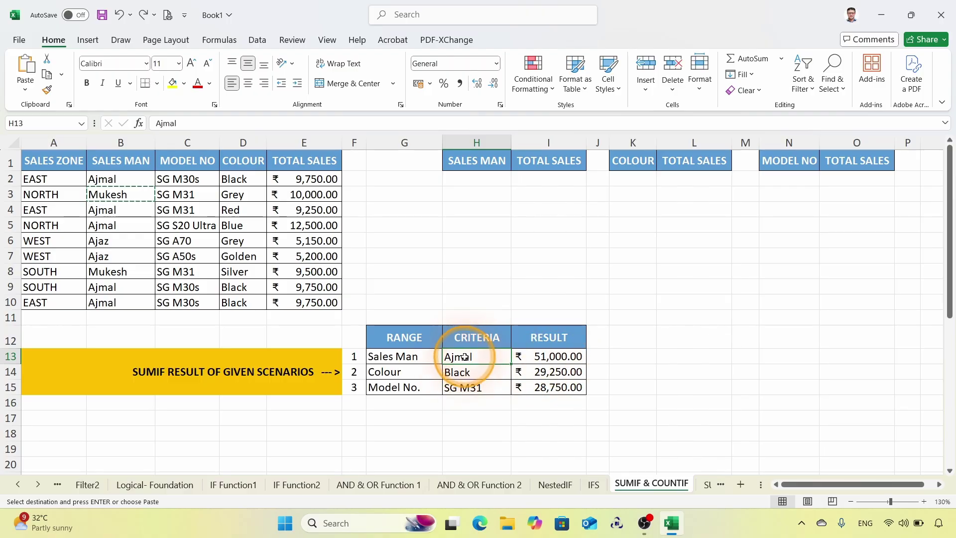
Step: Change the salesman criterion in H13, first to the name copied from B3, finally to the name in B6 in lowercase
{"action": "left_click", "coordinate": [120, 194]}
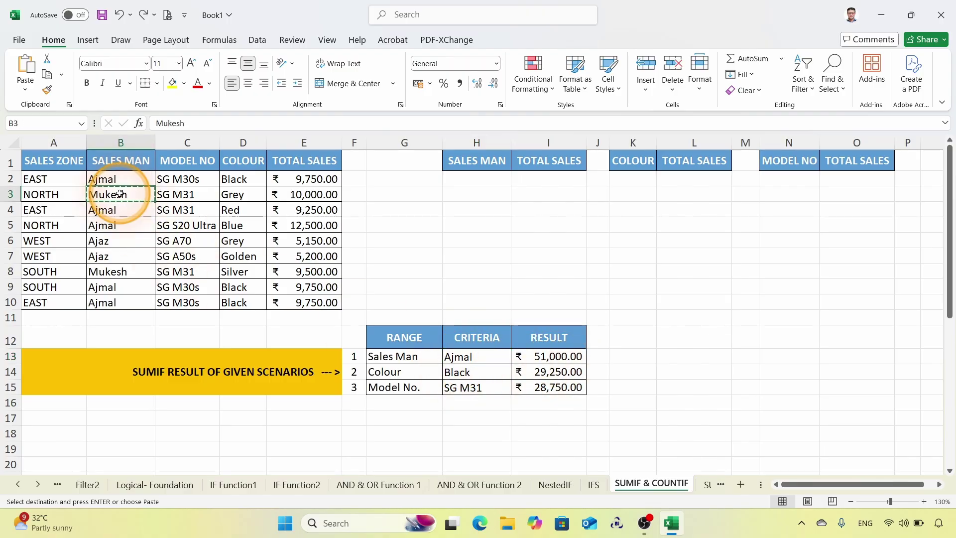
{"action": "left_click", "coordinate": [466, 357]}
{"action": "key", "text": "Return"}
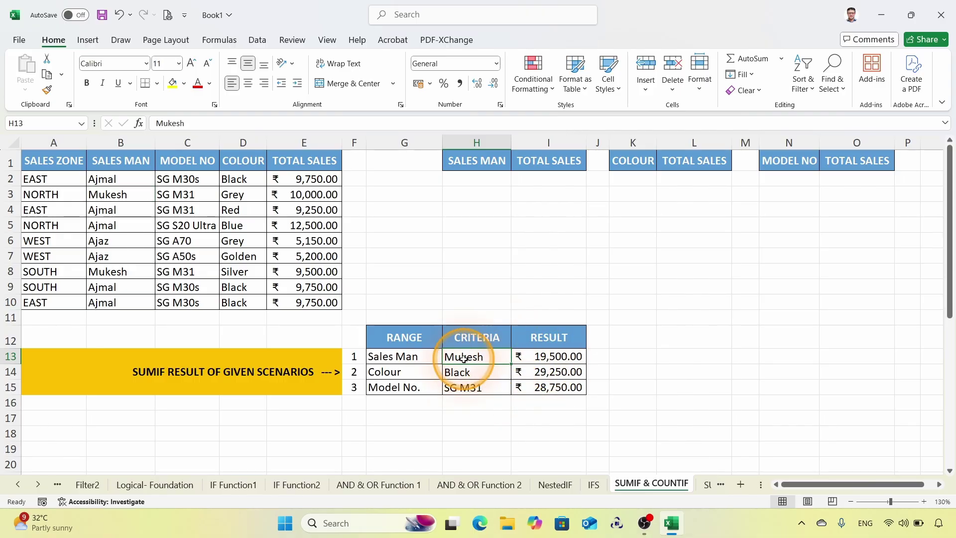
{"action": "type", "text": "ajaz"}
{"action": "key", "text": "Return"}
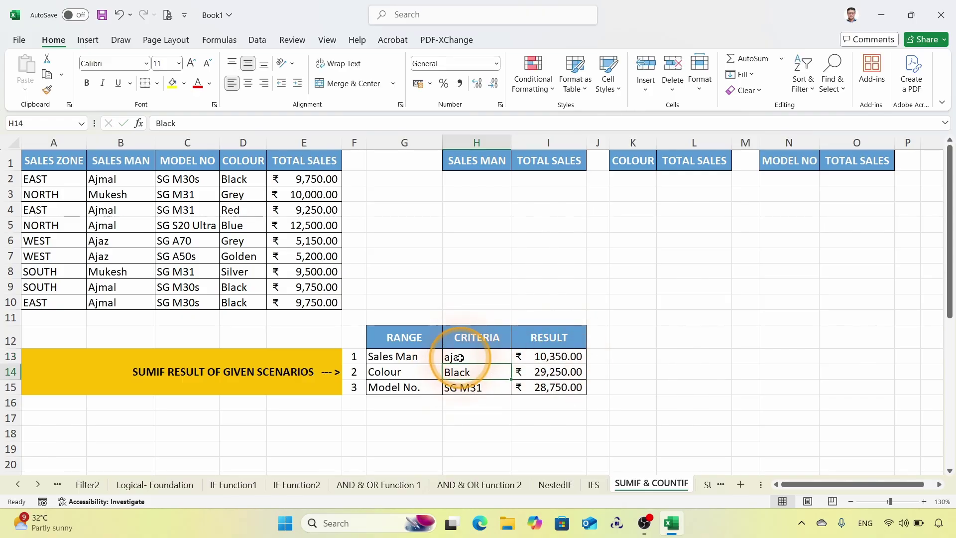
Step: Examine the SUMIF formula in I13, magnifying its H13 criteria argument, and leave the formula as it is
{"action": "left_click", "coordinate": [568, 357]}
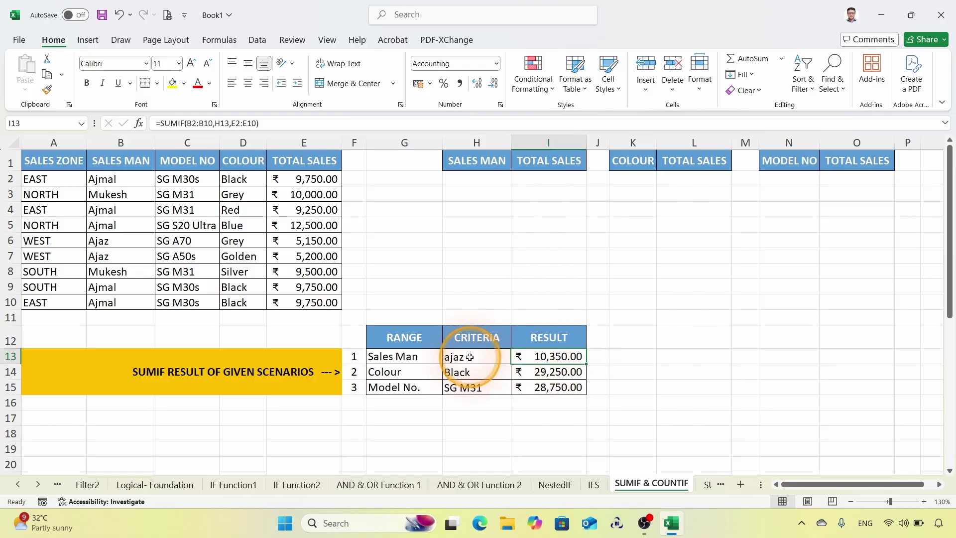
{"action": "double_click", "coordinate": [549, 358]}
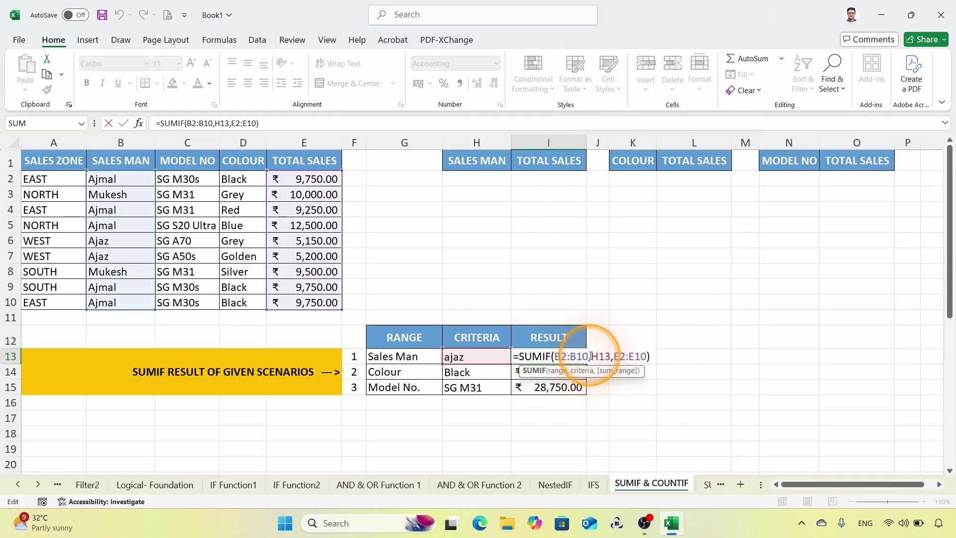
{"action": "left_click", "coordinate": [600, 357]}
{"action": "double_click", "coordinate": [602, 357]}
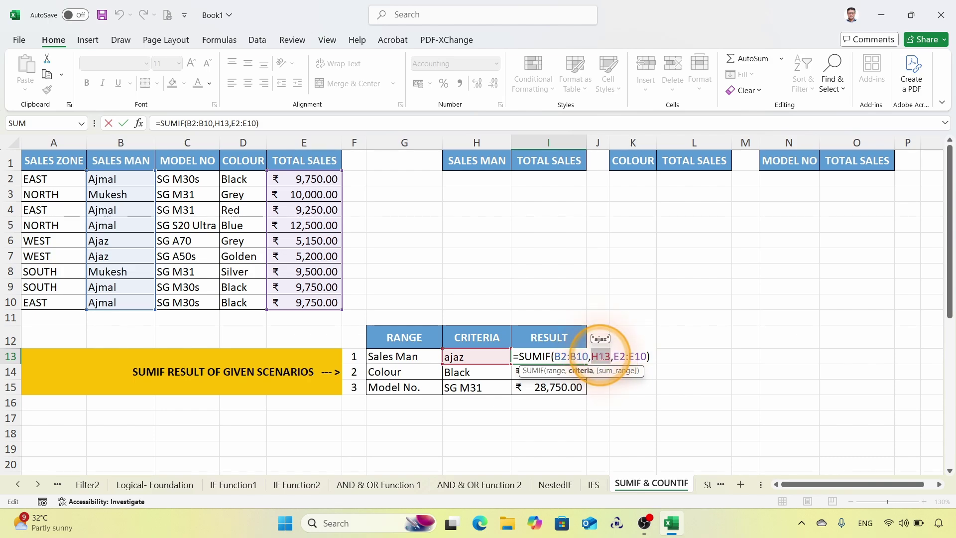
{"action": "key", "text": "super+plus"}
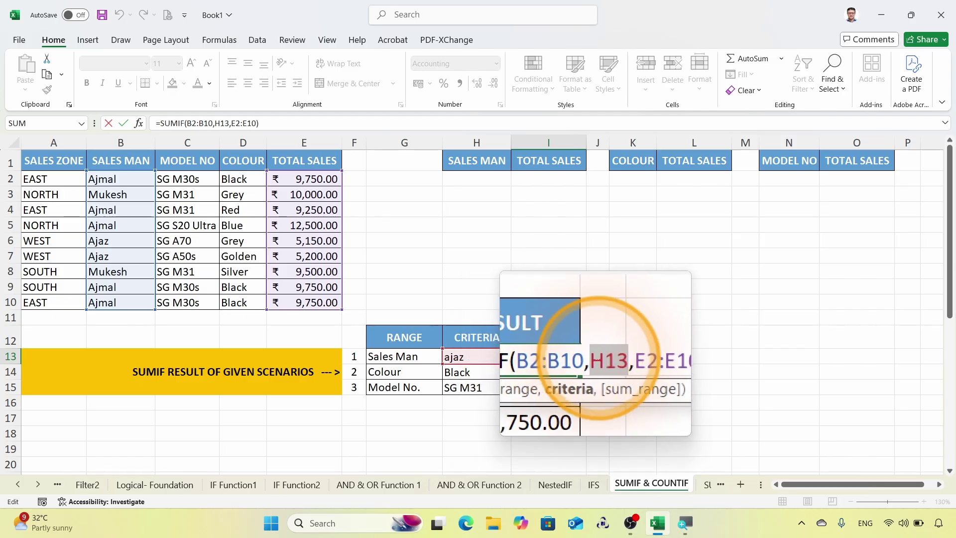
{"action": "key", "text": "super+Escape"}
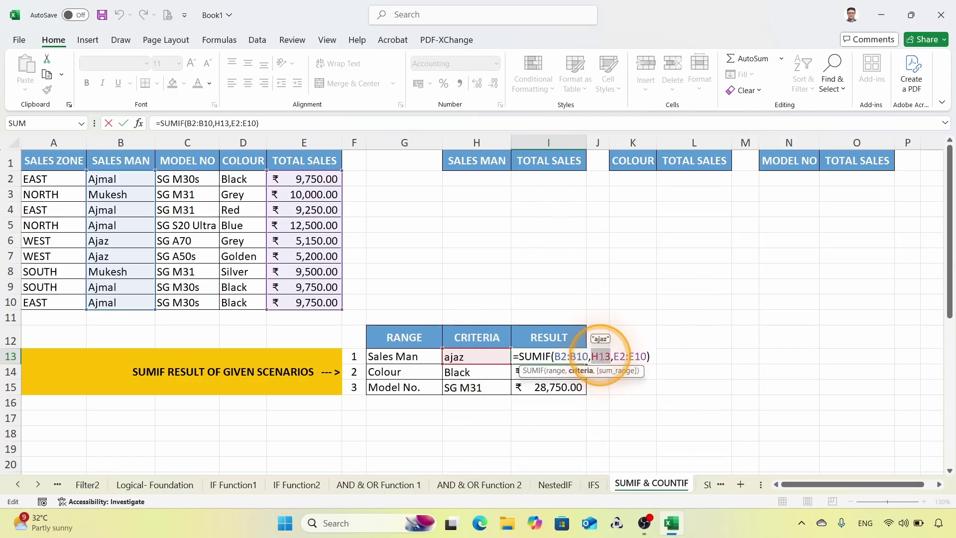
{"action": "key", "text": "super+plus"}
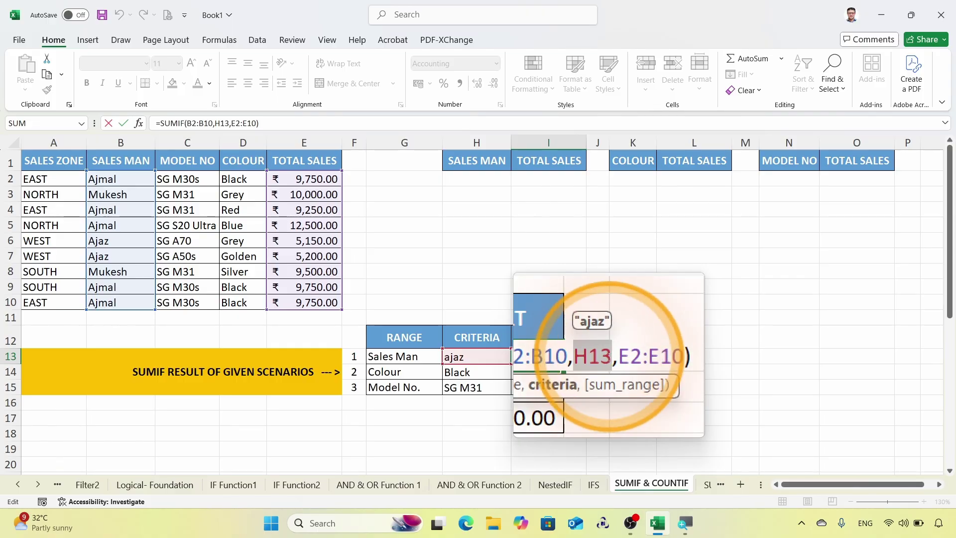
{"action": "key", "text": "ctrl+Return"}
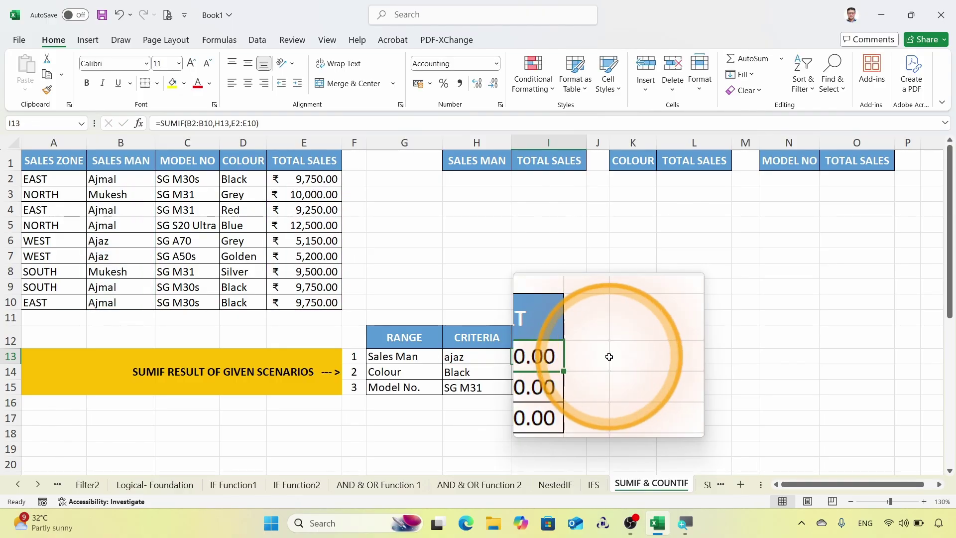
Step: Try grey as the colour criterion in H14 and undo the change
{"action": "left_click", "coordinate": [465, 373]}
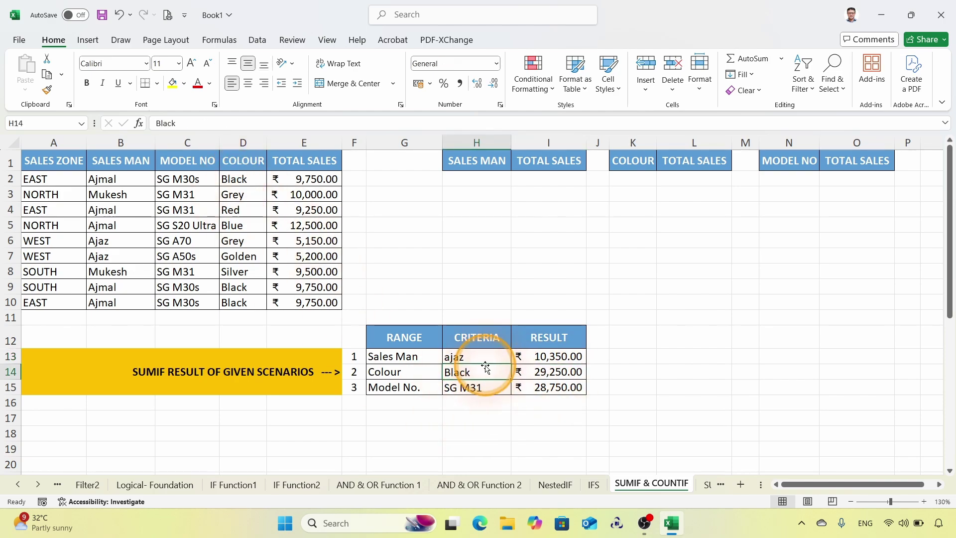
{"action": "type", "text": "gre"}
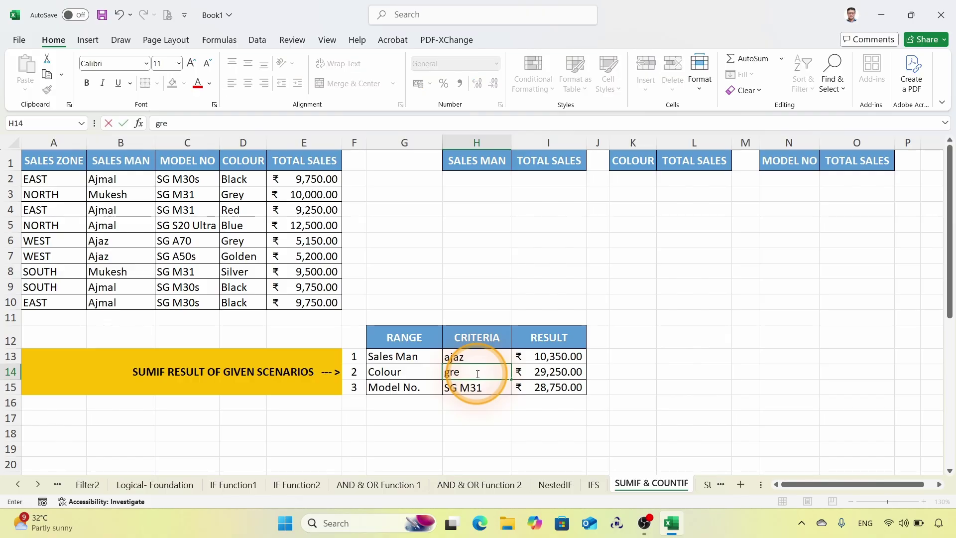
{"action": "type", "text": "y"}
{"action": "key", "text": "Return"}
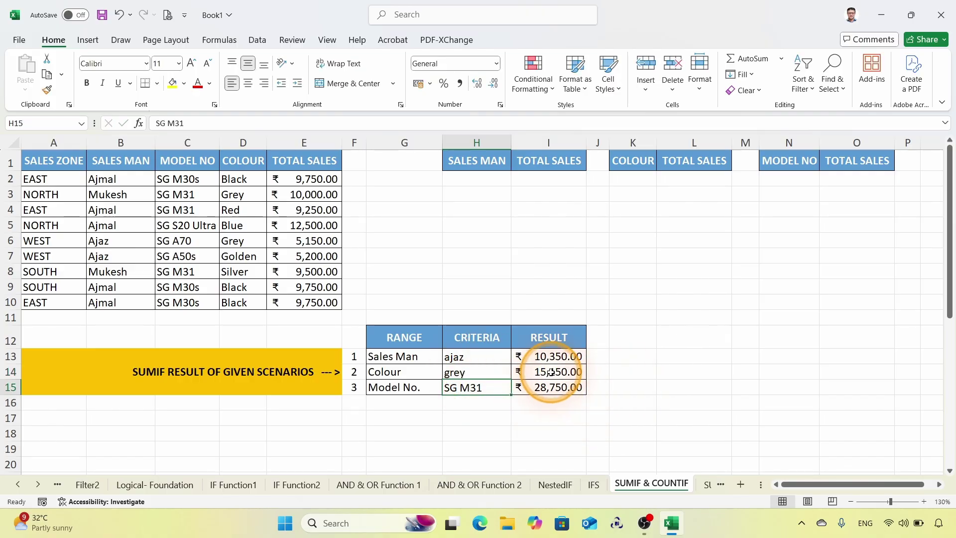
{"action": "key", "text": "ctrl+z"}
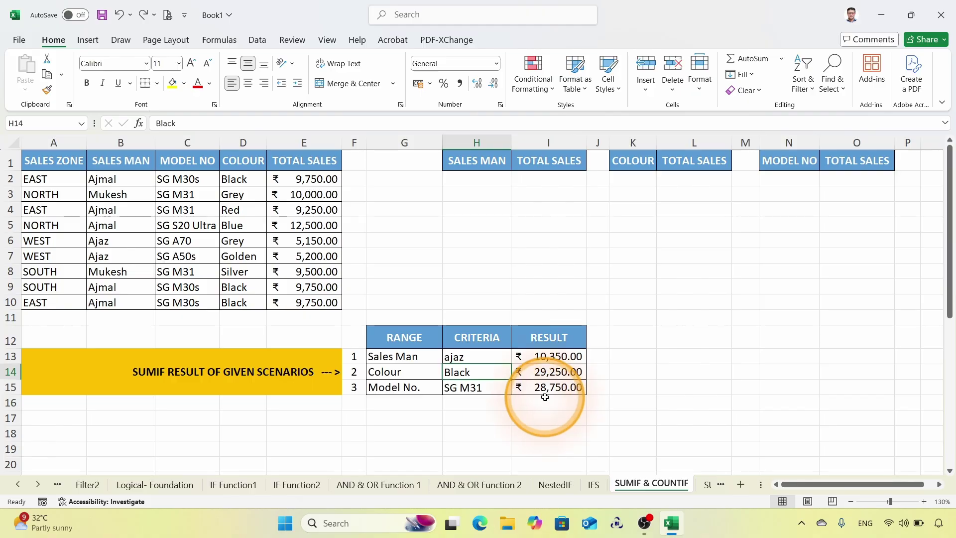
Step: Enter =UNIQUE(B2:B10) in cell H2 to list each salesman once
{"action": "left_click", "coordinate": [474, 189]}
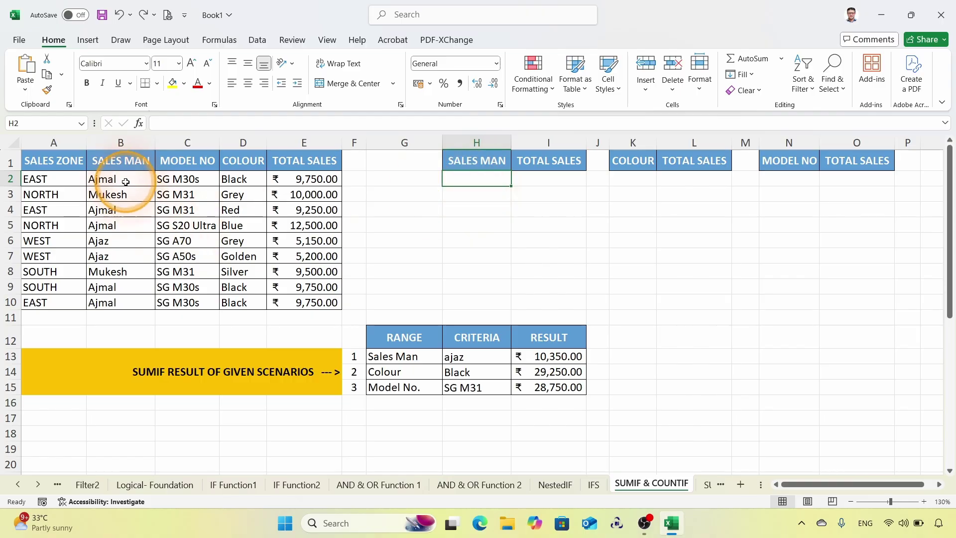
{"action": "left_click_drag", "start_coordinate": [124, 179], "coordinate": [128, 302]}
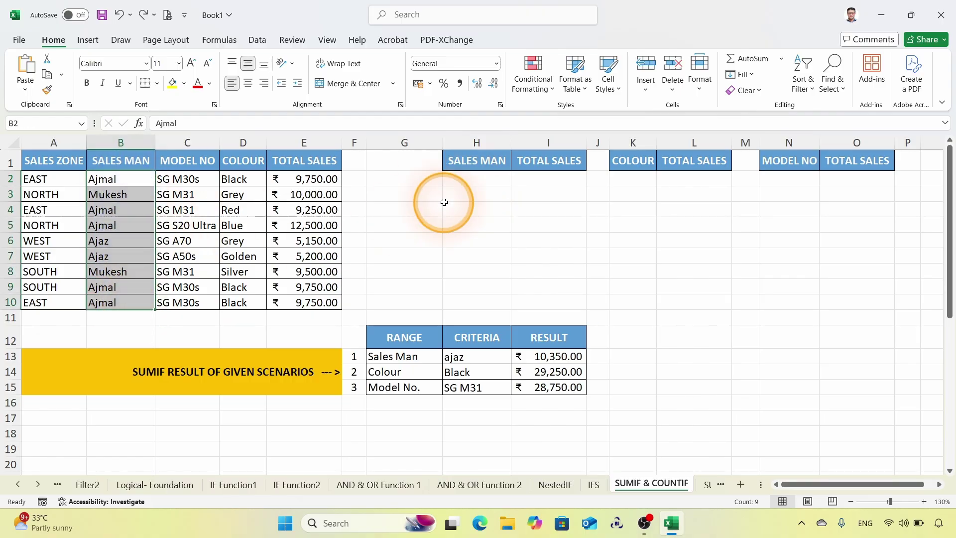
{"action": "left_click", "coordinate": [477, 181]}
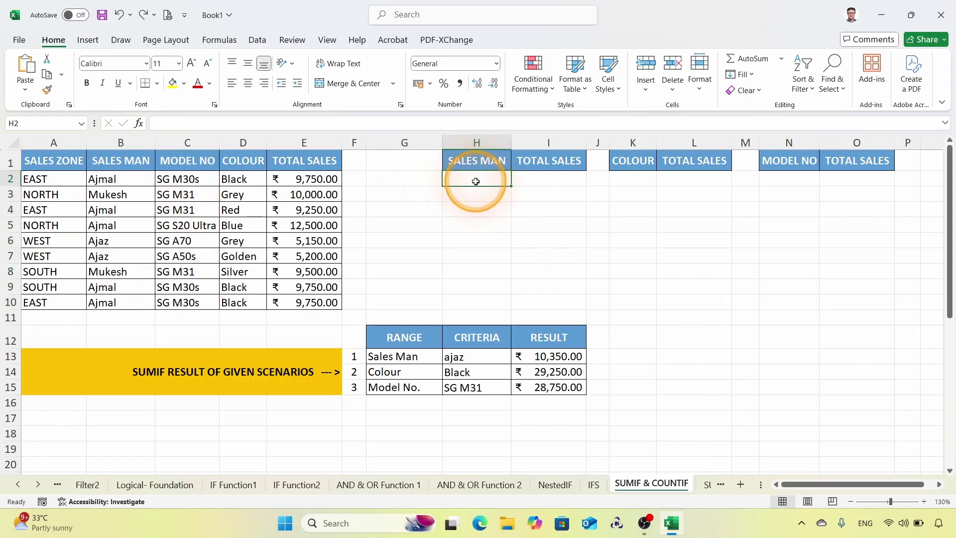
{"action": "type", "text": "=unit"}
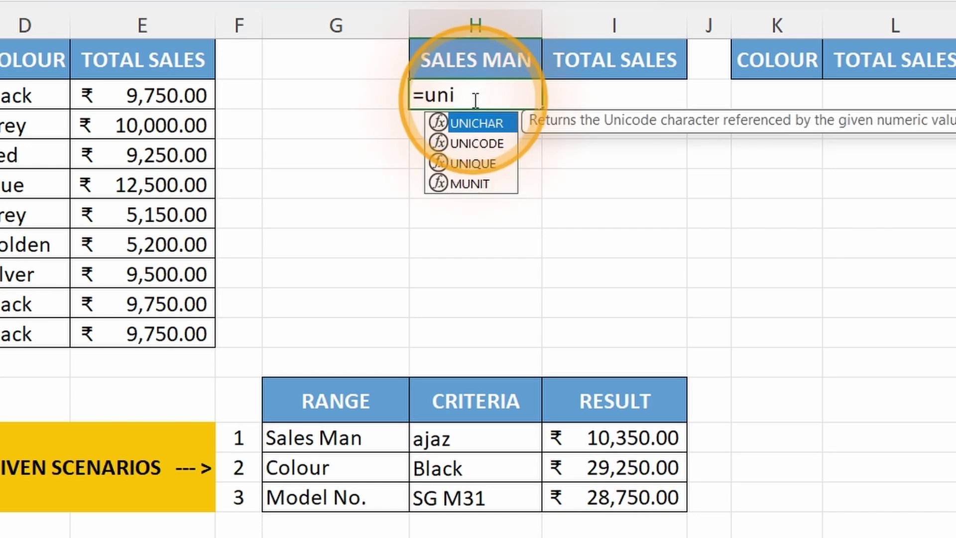
{"action": "key", "text": "BackSpace"}
{"action": "type", "text": "q"}
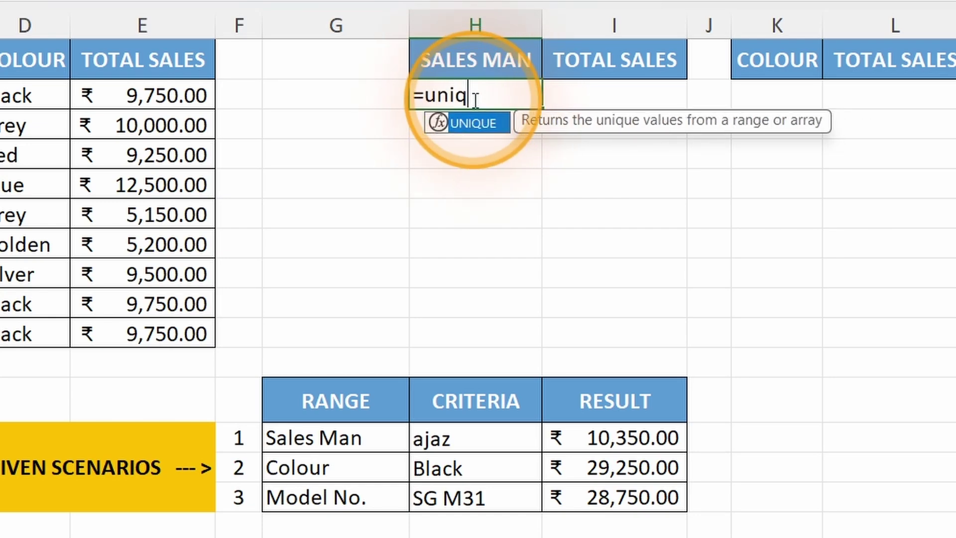
{"action": "type", "text": "q"}
{"action": "key", "text": "BackSpace"}
{"action": "key", "text": "Tab"}
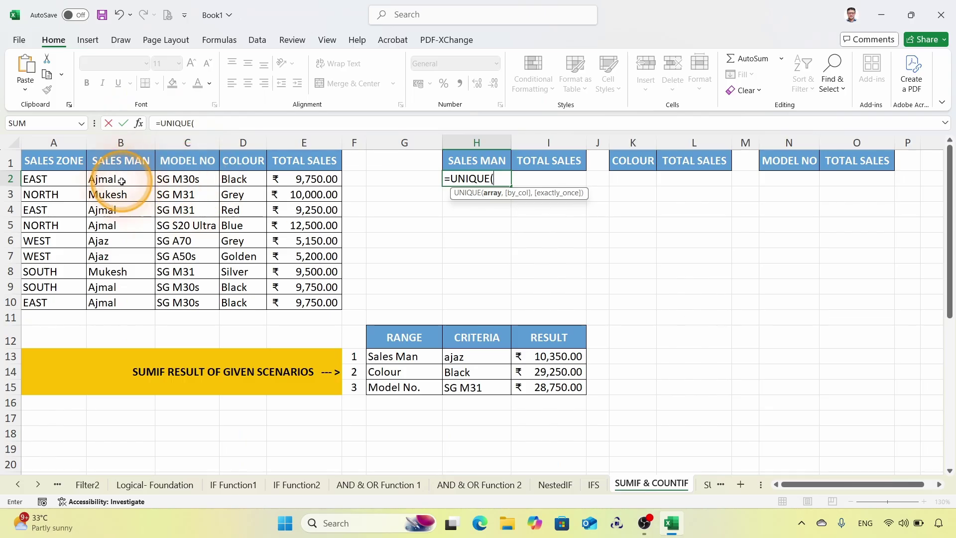
{"action": "left_click_drag", "start_coordinate": [122, 180], "coordinate": [122, 305]}
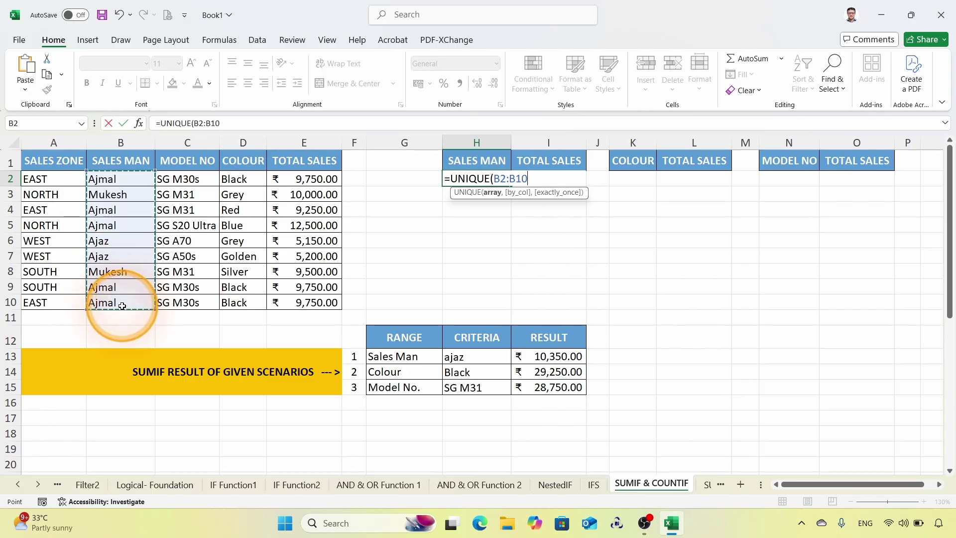
{"action": "key", "text": "Return"}
Step: Convert the unique salesman list in H2:H4 to static values by copying it and pasting values in place
{"action": "left_click_drag", "start_coordinate": [486, 183], "coordinate": [483, 206]}
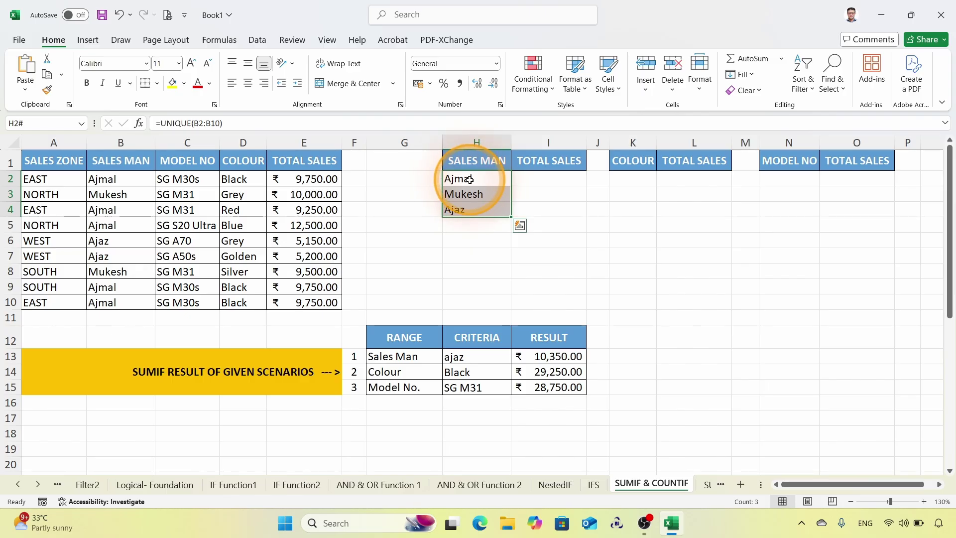
{"action": "key", "text": "ctrl+c"}
{"action": "key", "text": "Right"}
{"action": "key", "text": "Right"}
{"action": "key", "text": "Right"}
{"action": "key", "text": "Down"}
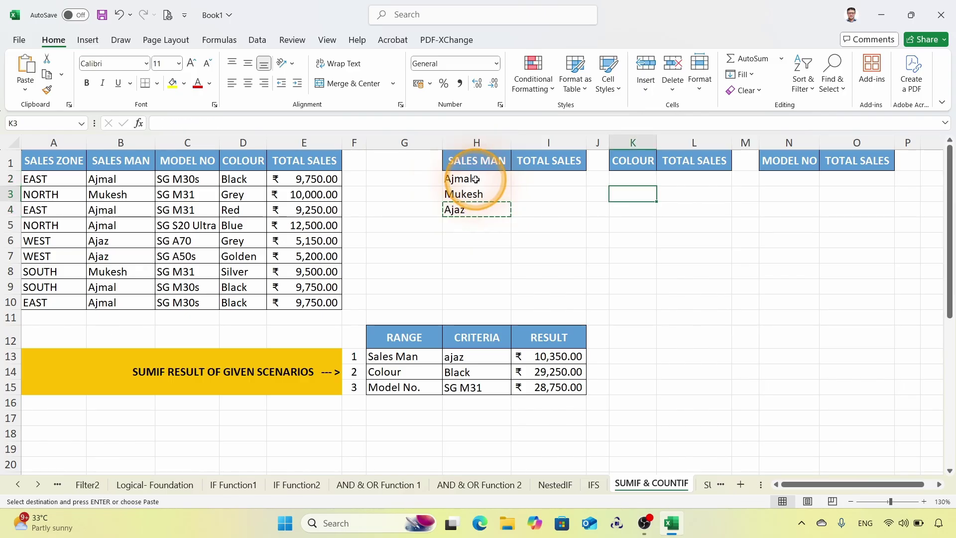
{"action": "left_click_drag", "start_coordinate": [476, 180], "coordinate": [496, 213]}
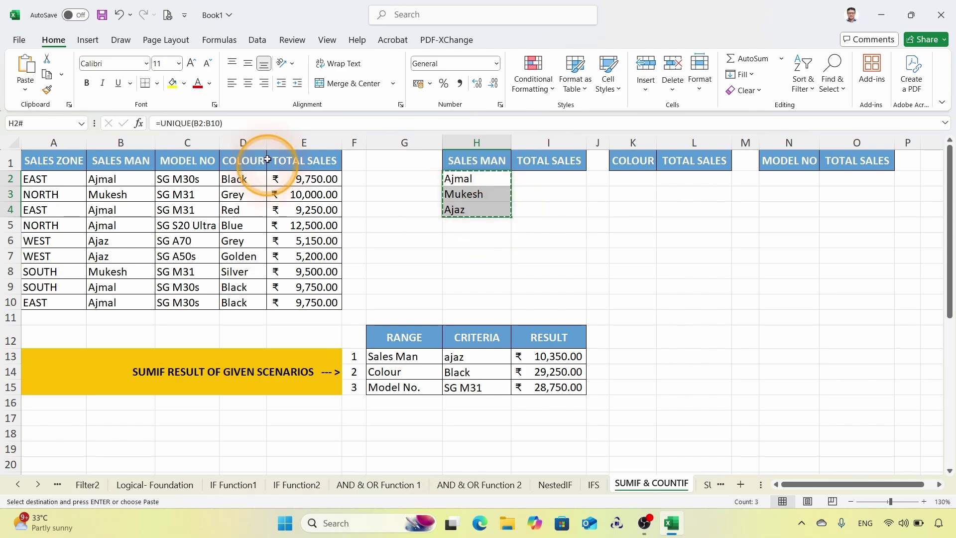
{"action": "left_click", "coordinate": [25, 94]}
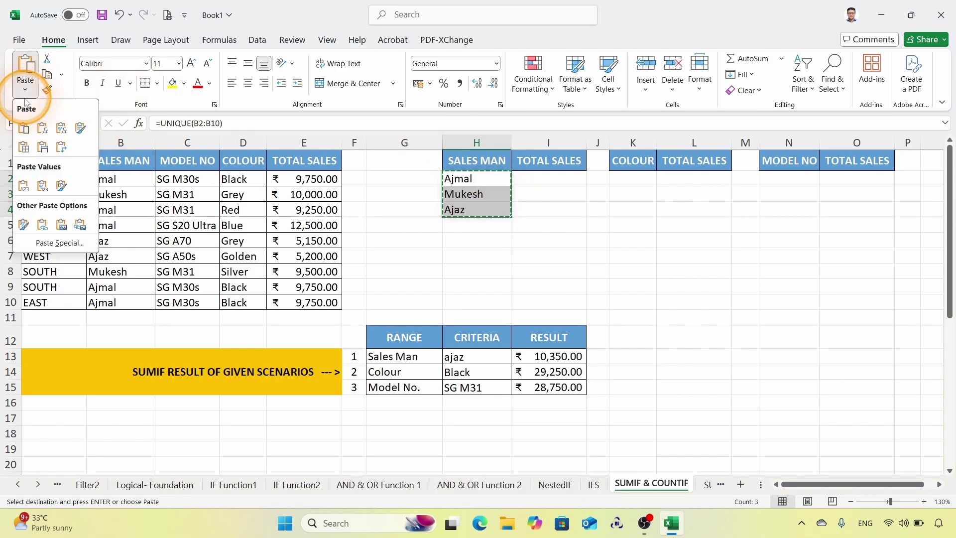
{"action": "left_click", "coordinate": [24, 186]}
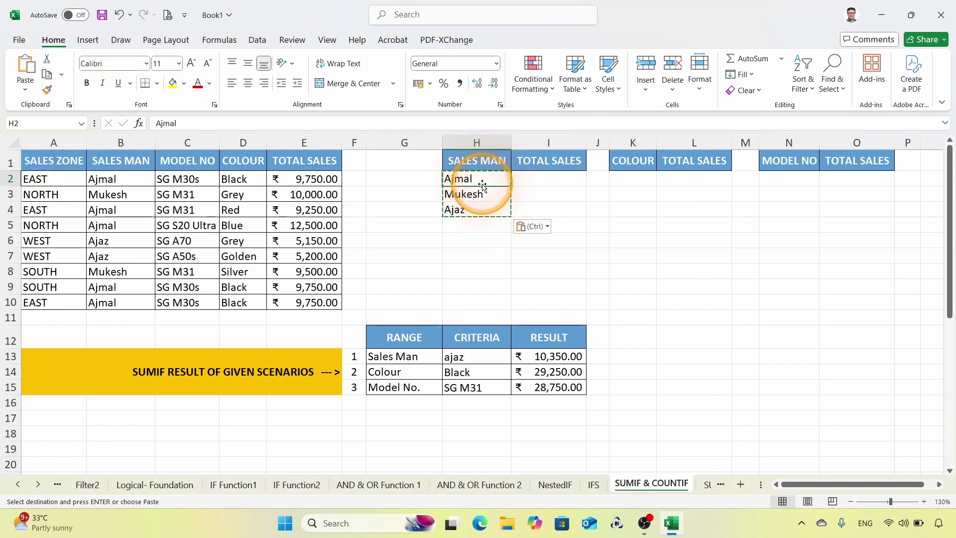
{"action": "key", "text": "Escape"}
Step: Sort the salesman names in H2:H4 in ascending order, continuing with the current selection only
{"action": "left_click_drag", "start_coordinate": [471, 179], "coordinate": [472, 208]}
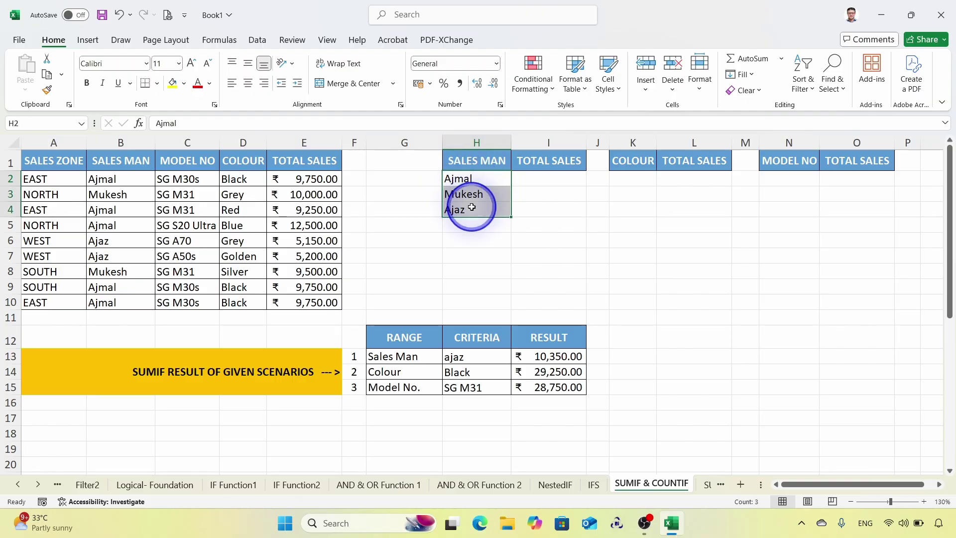
{"action": "right_click", "coordinate": [453, 182]}
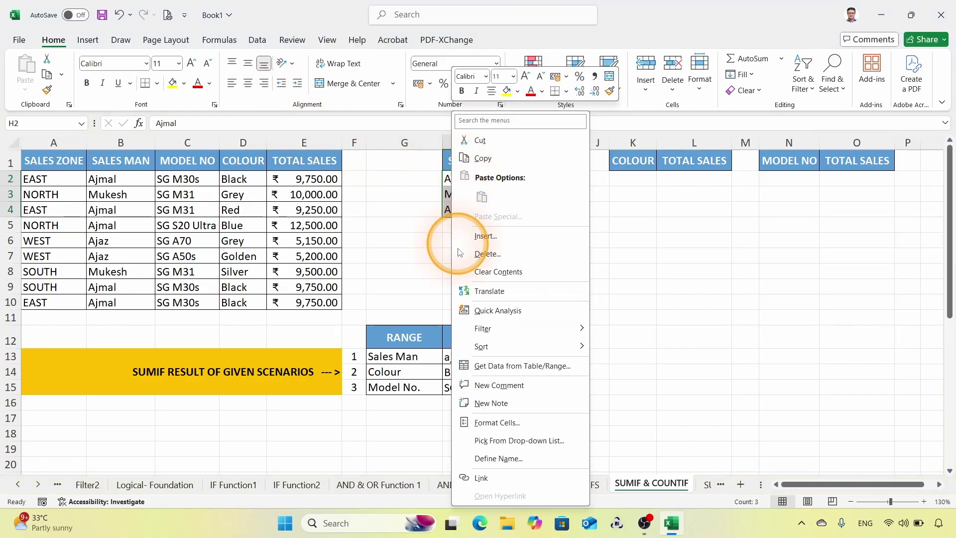
{"action": "mouse_move", "coordinate": [566, 343]}
{"action": "left_click", "coordinate": [617, 347]}
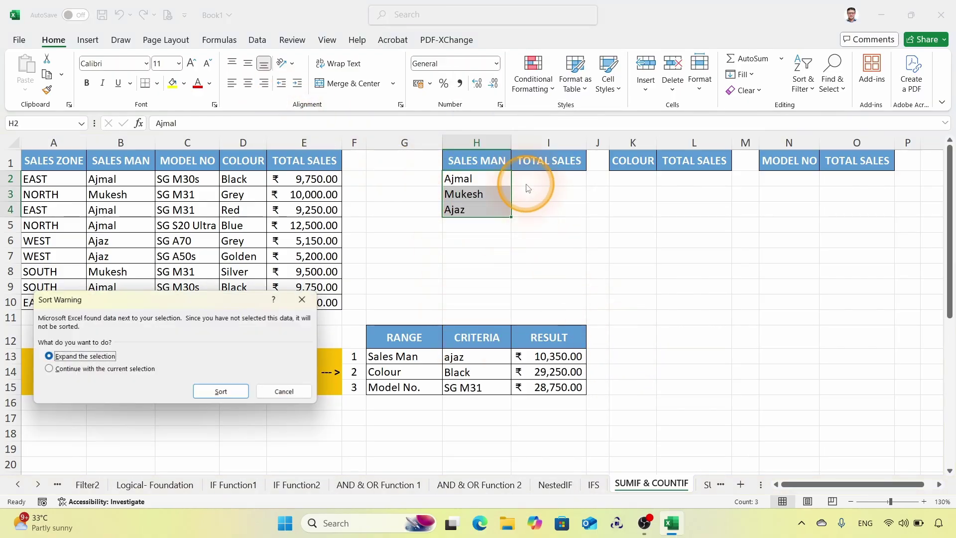
{"action": "left_click", "coordinate": [110, 371]}
{"action": "left_click", "coordinate": [220, 392]}
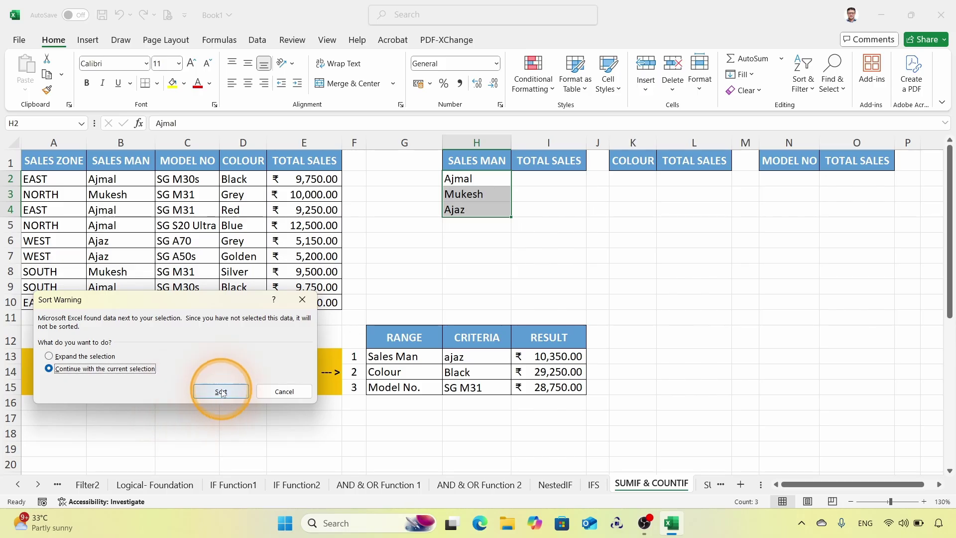
Step: Enter =SUMIF(B2:B10,H2,E2:E10) in cell I2 to total the first listed salesman's sales
{"action": "left_click", "coordinate": [534, 181]}
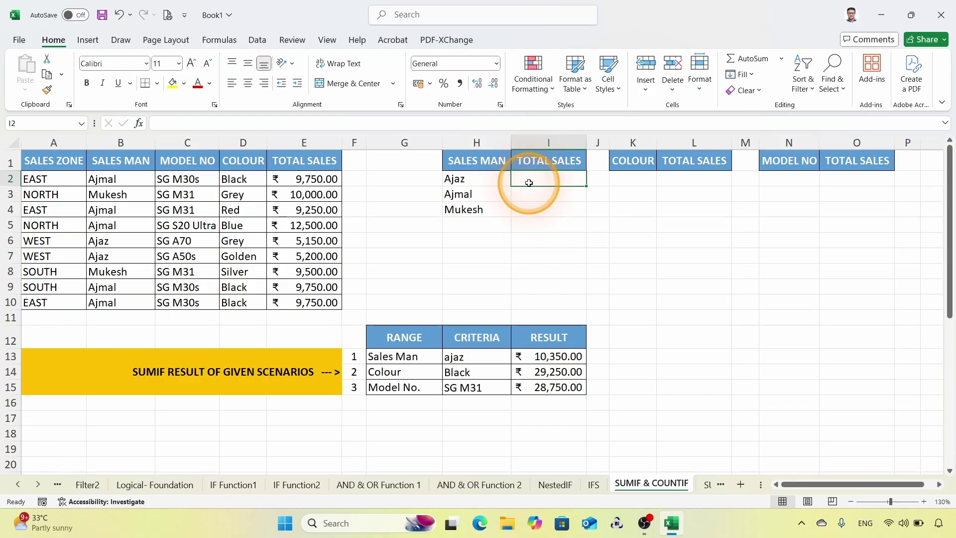
{"action": "type", "text": "="}
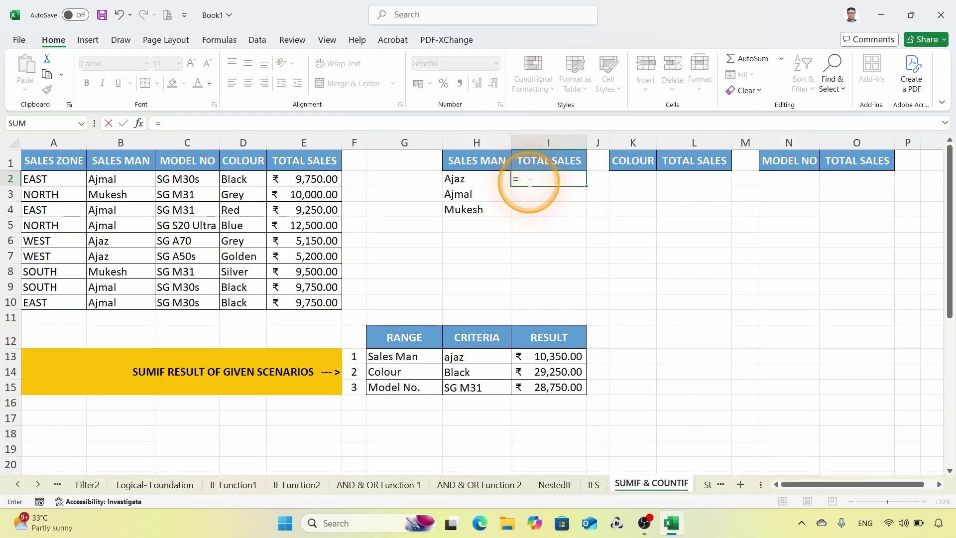
{"action": "type", "text": "sumif"}
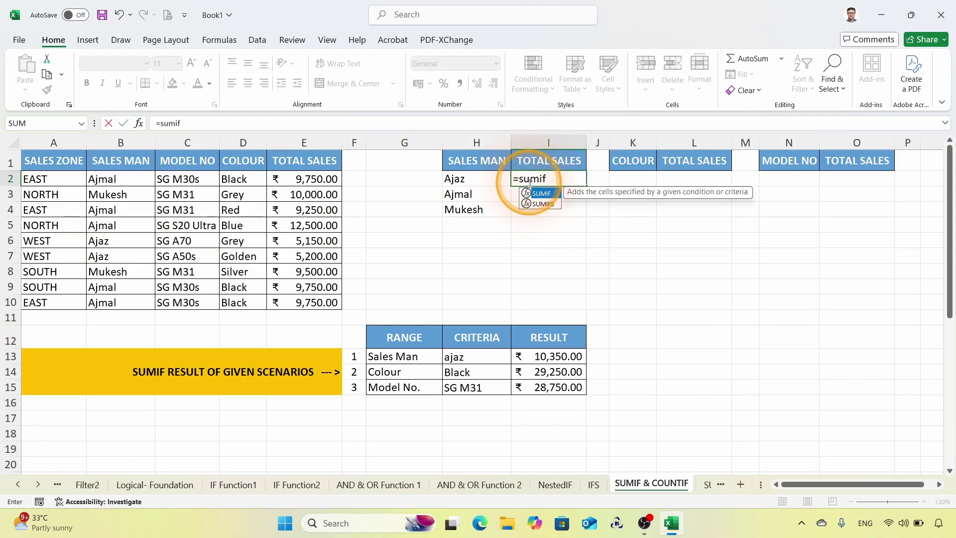
{"action": "key", "text": "Tab"}
{"action": "left_click_drag", "start_coordinate": [118, 181], "coordinate": [131, 295]}
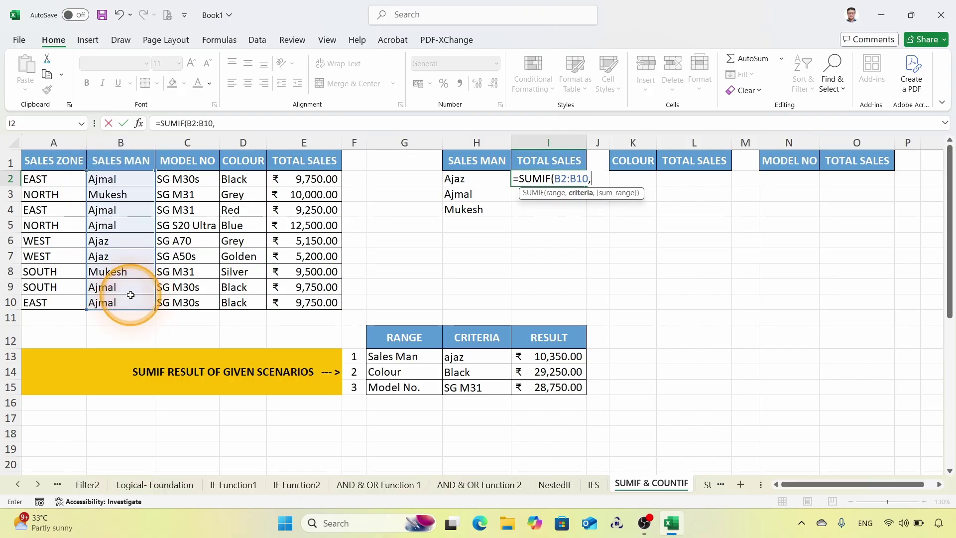
{"action": "type", "text": ","}
{"action": "left_click", "coordinate": [461, 179]}
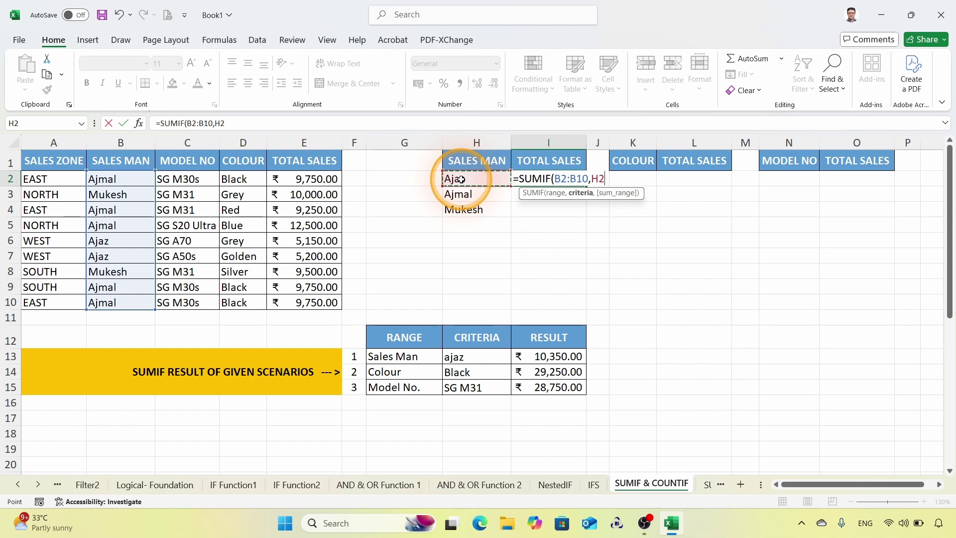
{"action": "left_click_drag", "start_coordinate": [314, 180], "coordinate": [317, 302]}
{"action": "key", "text": "Return"}
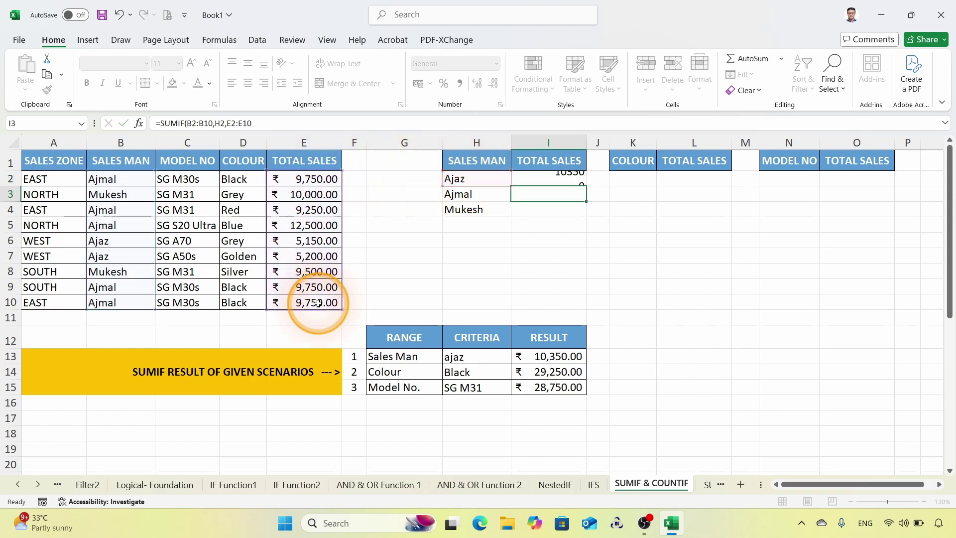
Step: Apply the rupee accounting format to I2 and fill its SUMIF formula down to I4
{"action": "left_click", "coordinate": [557, 180]}
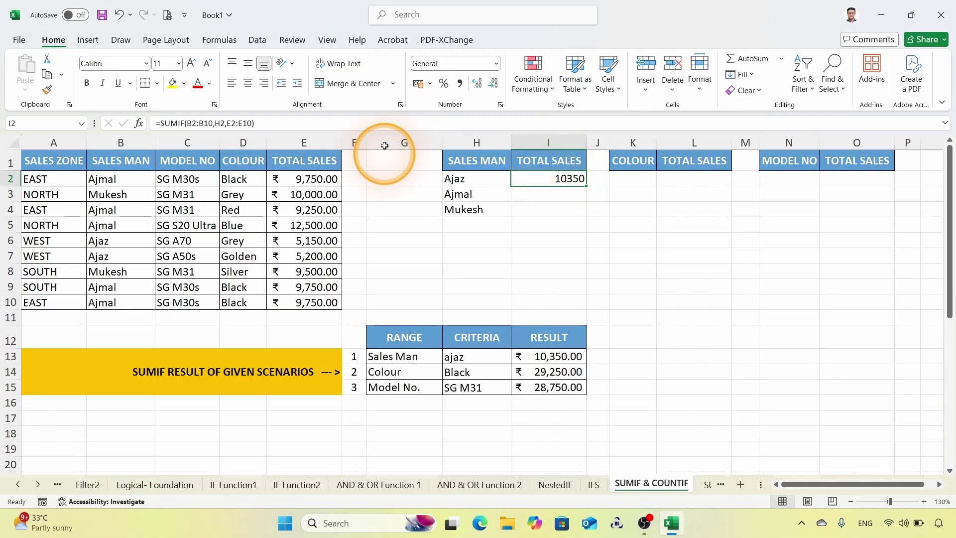
{"action": "left_click", "coordinate": [423, 87]}
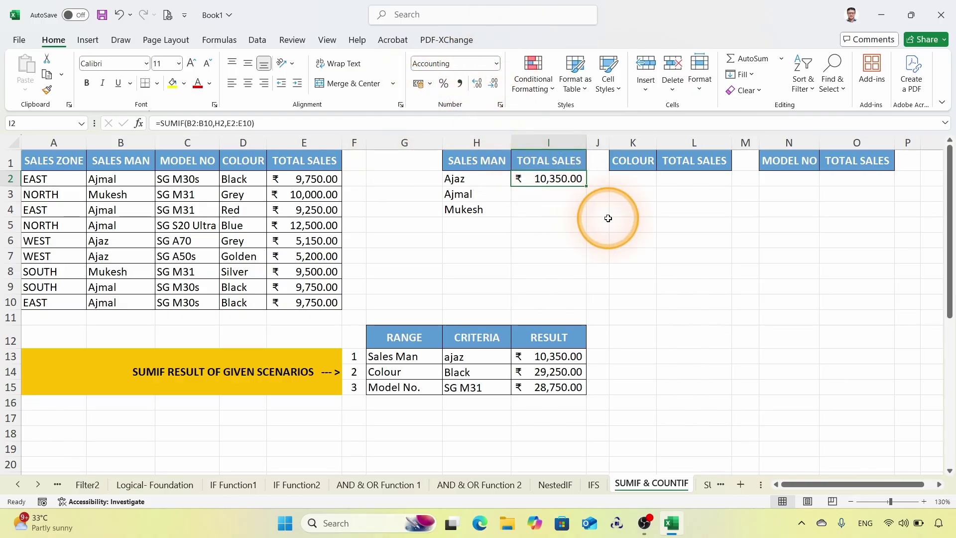
{"action": "left_click_drag", "start_coordinate": [586, 187], "coordinate": [578, 213]}
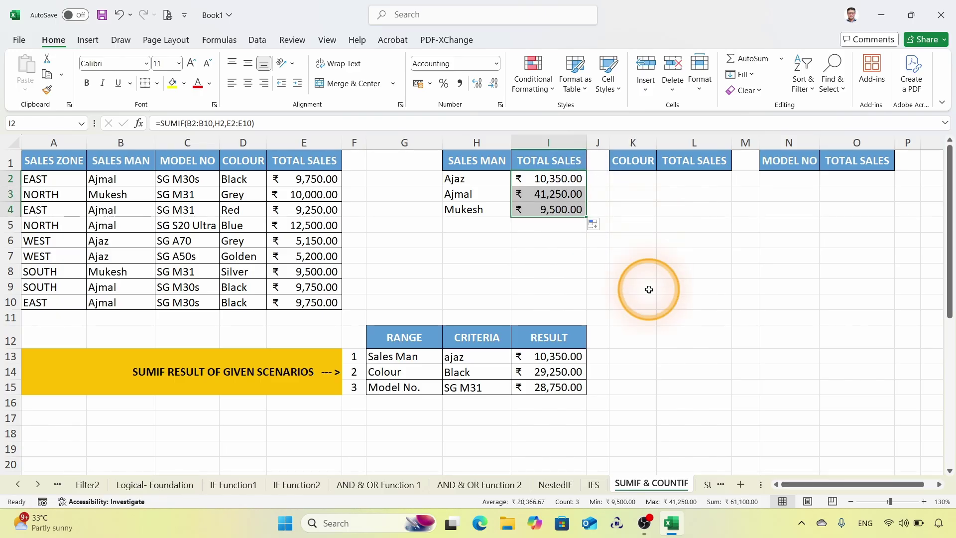
Step: Try the salesman from H3 as the criterion in H13 and compare the total in I13 with I3
{"action": "left_click", "coordinate": [476, 357]}
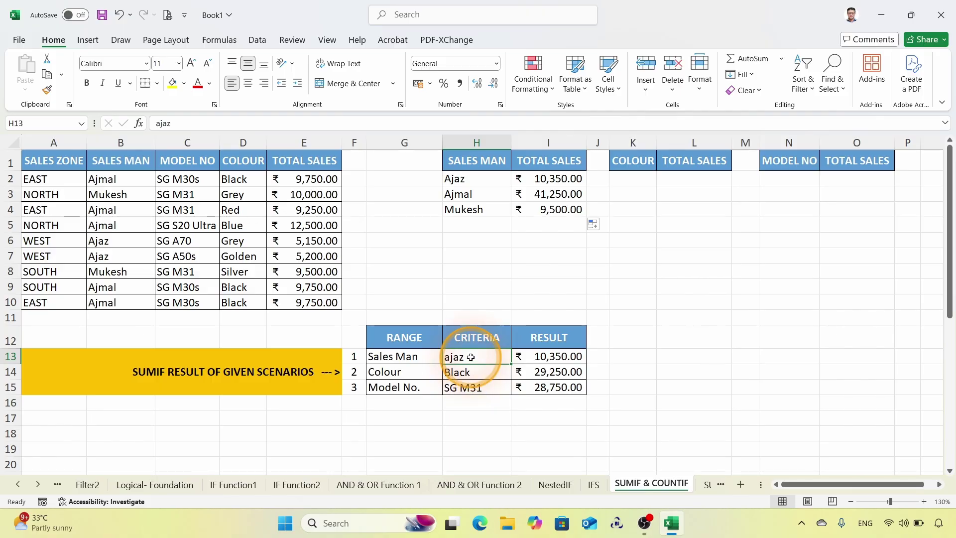
{"action": "type", "text": "Aj"}
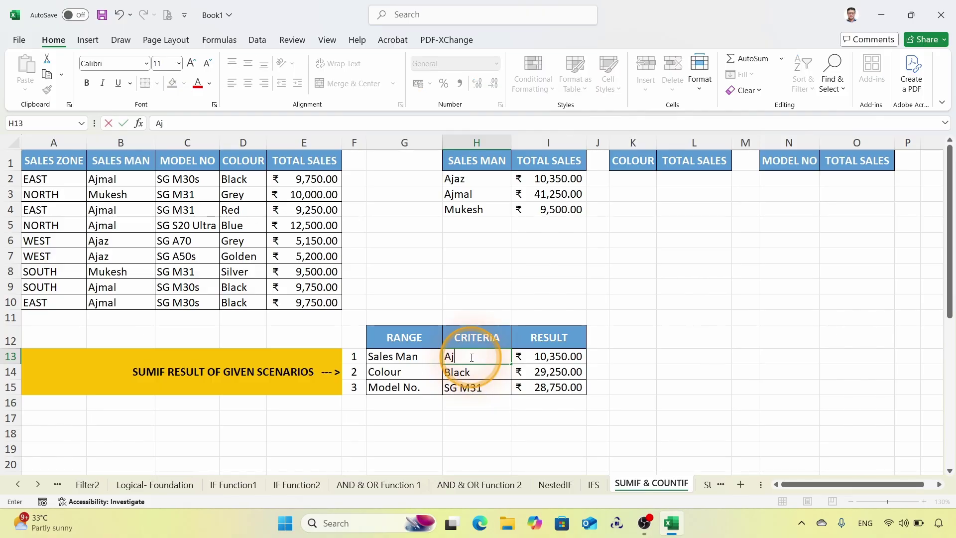
{"action": "type", "text": "mal"}
{"action": "key", "text": "Return"}
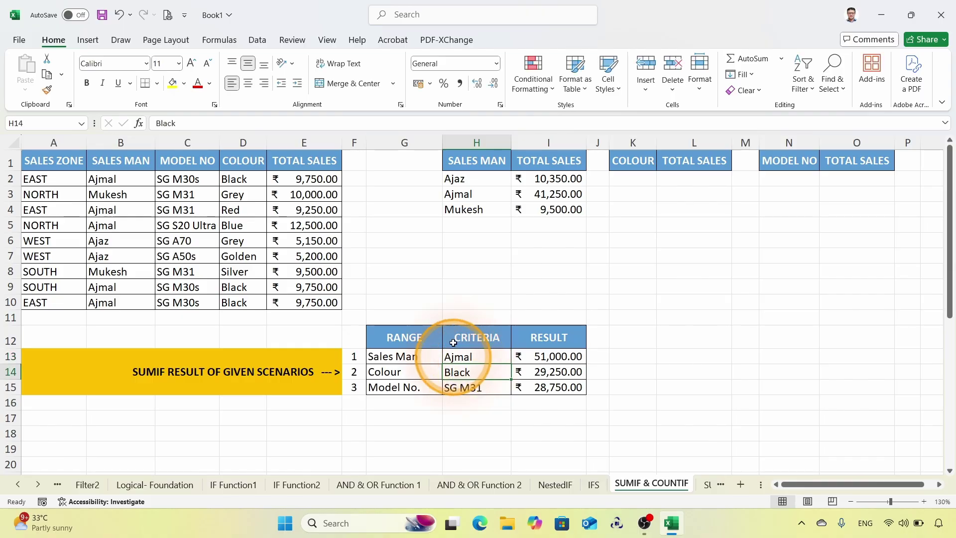
{"action": "left_click", "coordinate": [554, 358]}
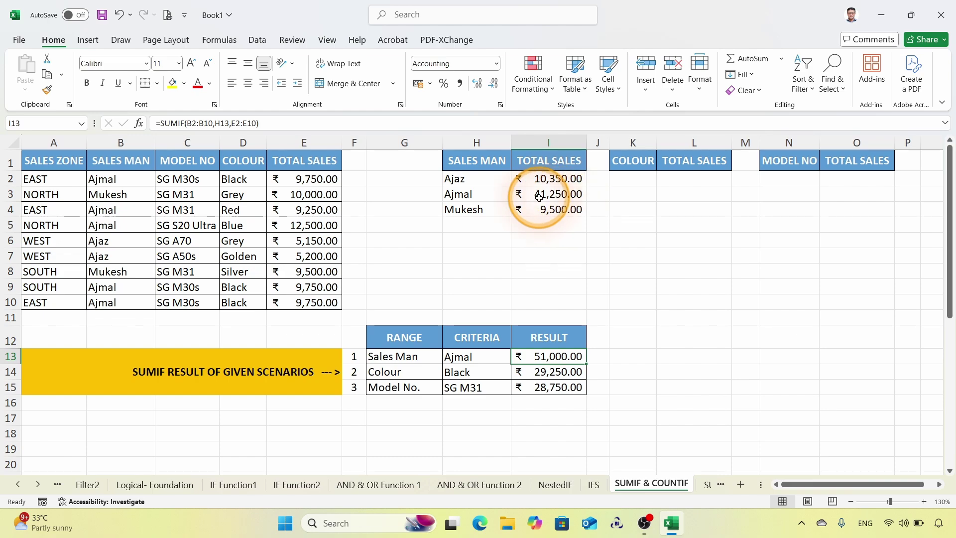
Step: Set the criterion in H13 to the salesman listed in H4 and compare the total in I13 with I4
{"action": "left_click", "coordinate": [462, 359]}
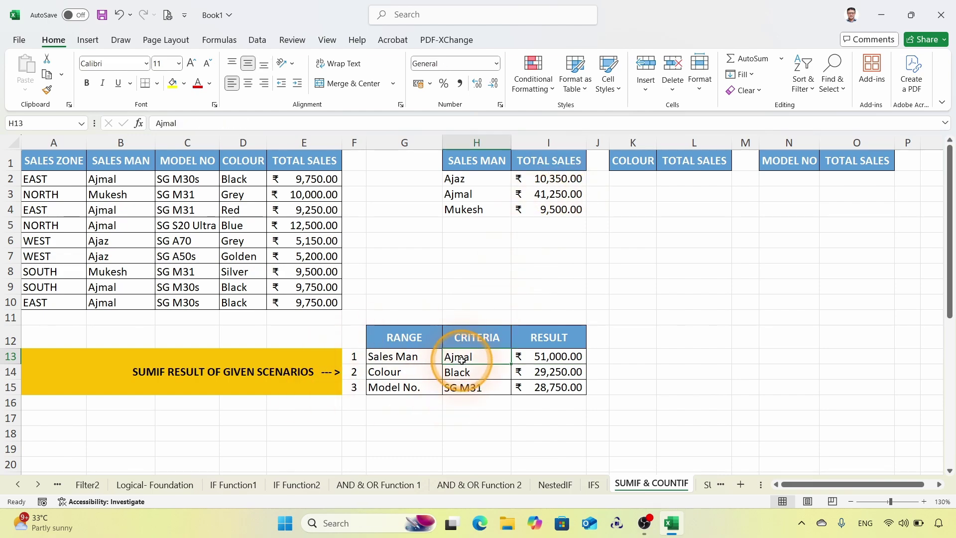
{"action": "type", "text": "mukesh"}
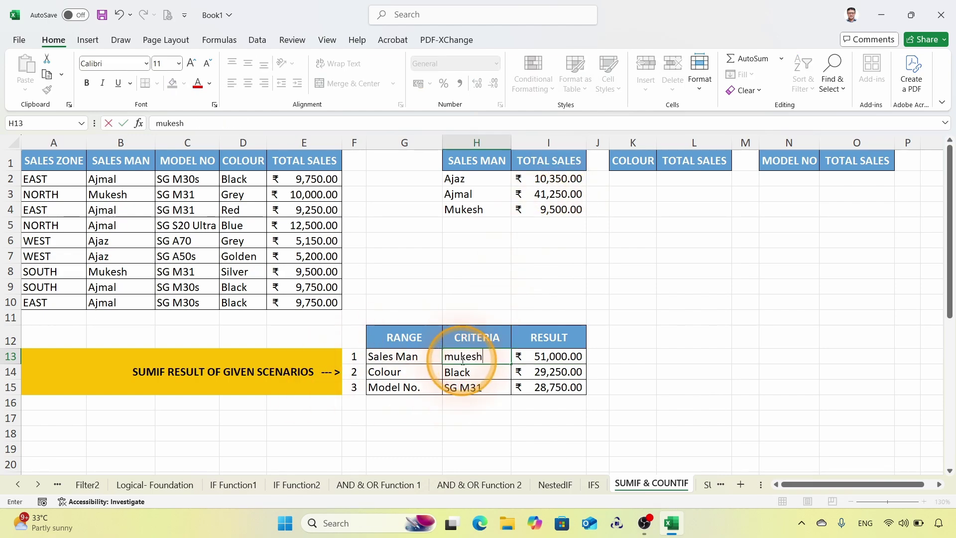
{"action": "key", "text": "Return"}
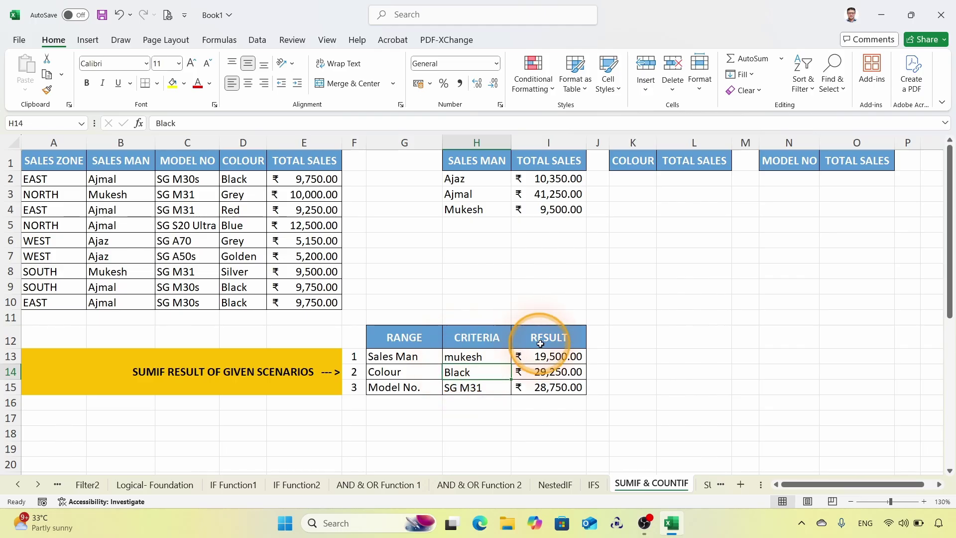
{"action": "left_click", "coordinate": [556, 209]}
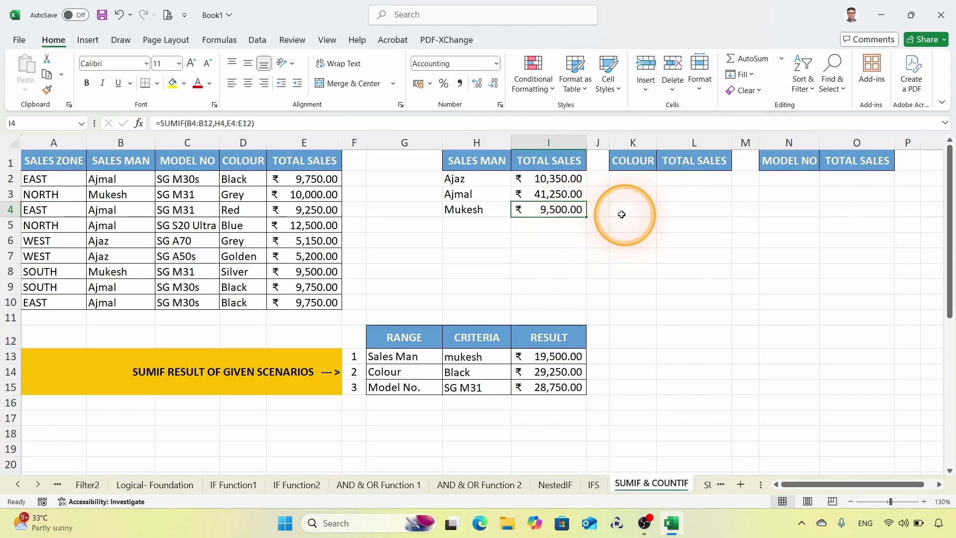
Step: Fill the SUMIF formula from I2 down to I4 again and reselect I2
{"action": "left_click", "coordinate": [563, 179]}
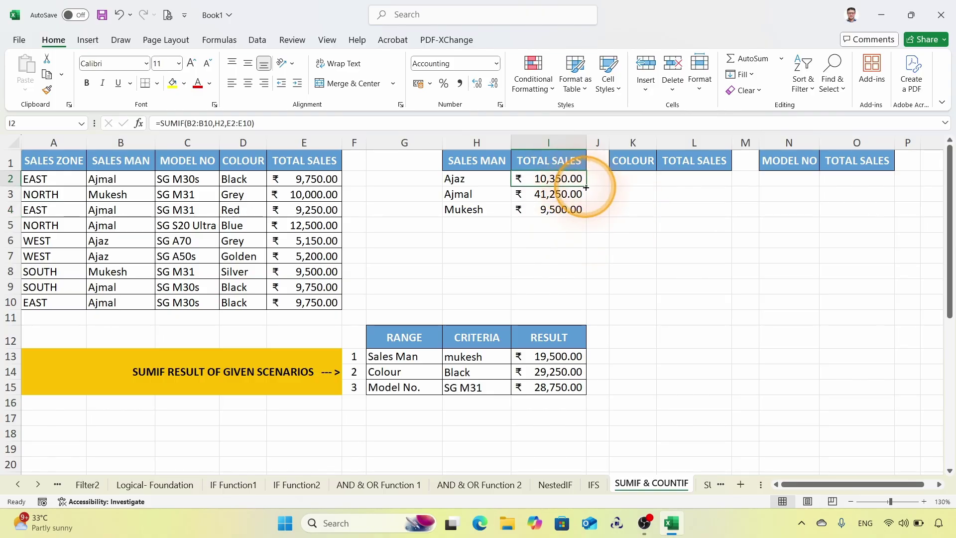
{"action": "left_click_drag", "start_coordinate": [587, 187], "coordinate": [587, 215]}
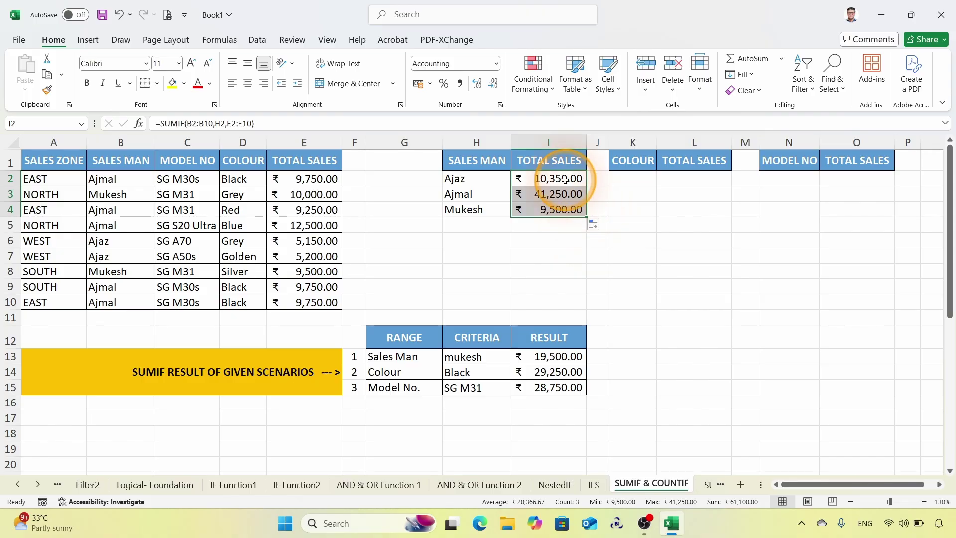
{"action": "left_click", "coordinate": [586, 186]}
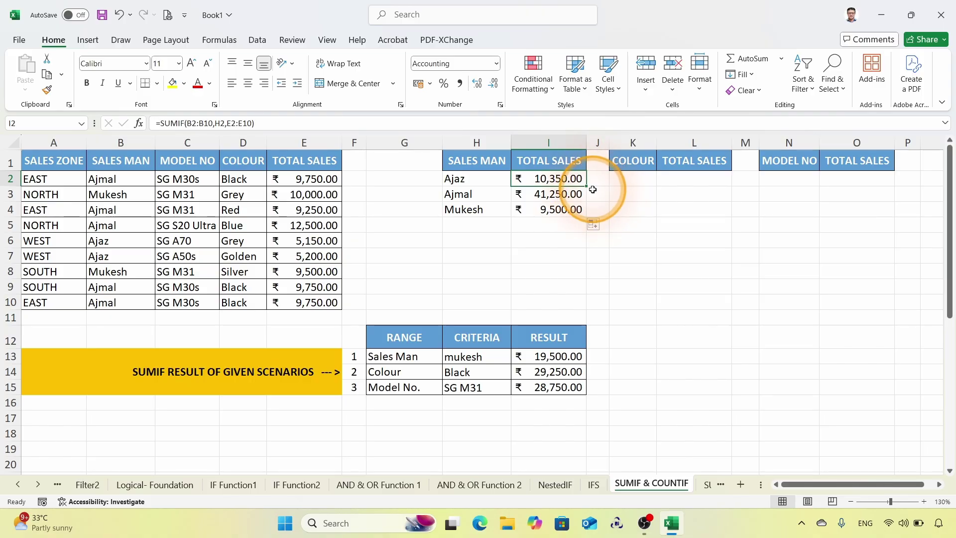
Step: Examine the cell references of the SUMIF formulas in I2, I3 and I4 under screen magnification
{"action": "double_click", "coordinate": [547, 182]}
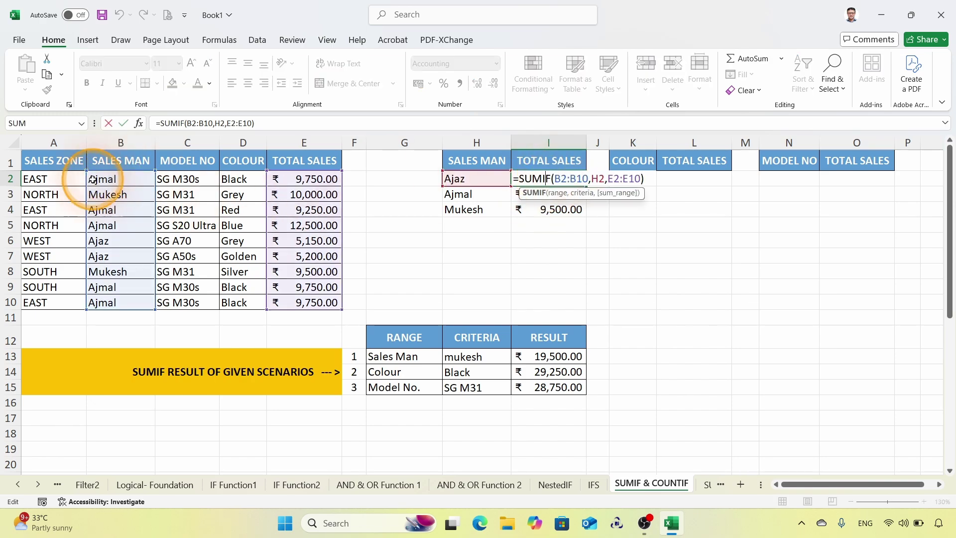
{"action": "key", "text": "super+plus"}
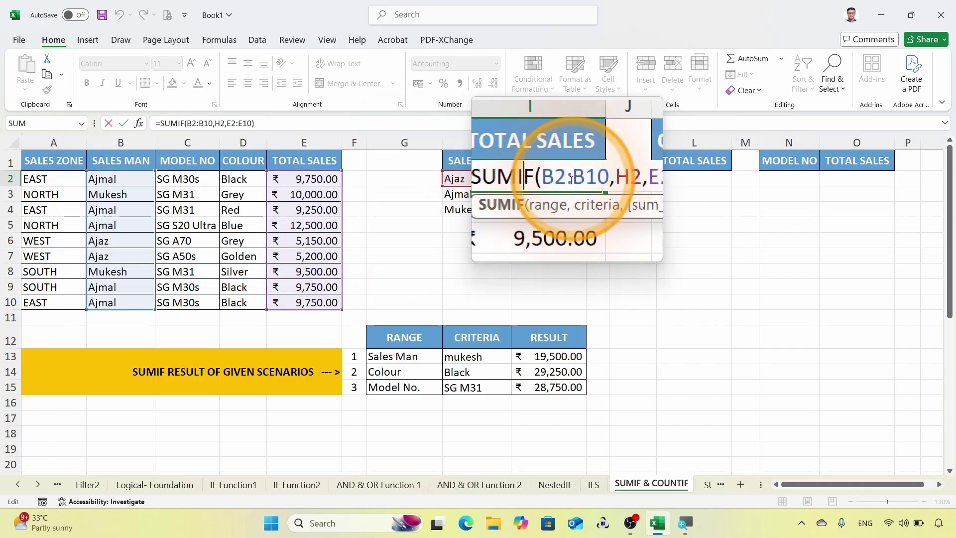
{"action": "key", "text": "Return"}
{"action": "double_click", "coordinate": [547, 194]}
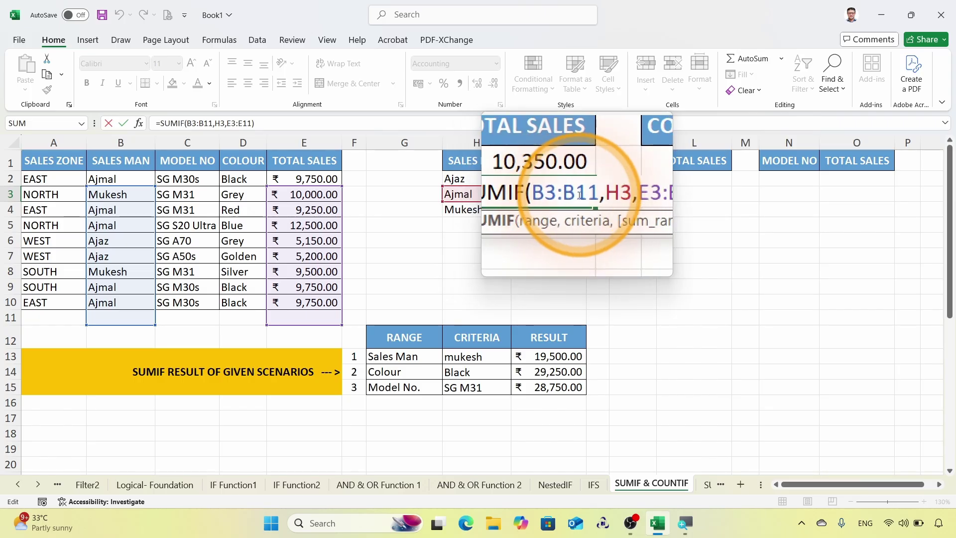
{"action": "key", "text": "Escape"}
{"action": "double_click", "coordinate": [547, 208]}
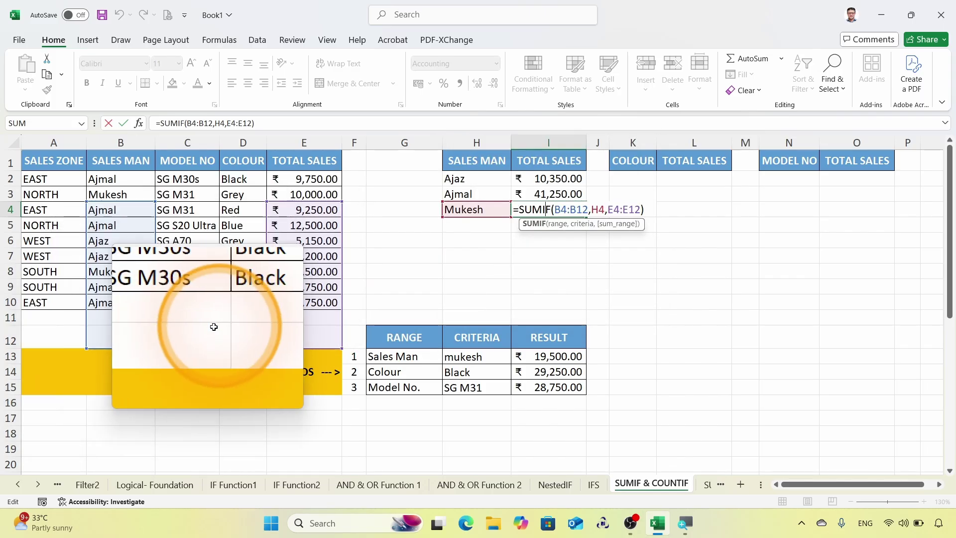
{"action": "key", "text": "ctrl+Return"}
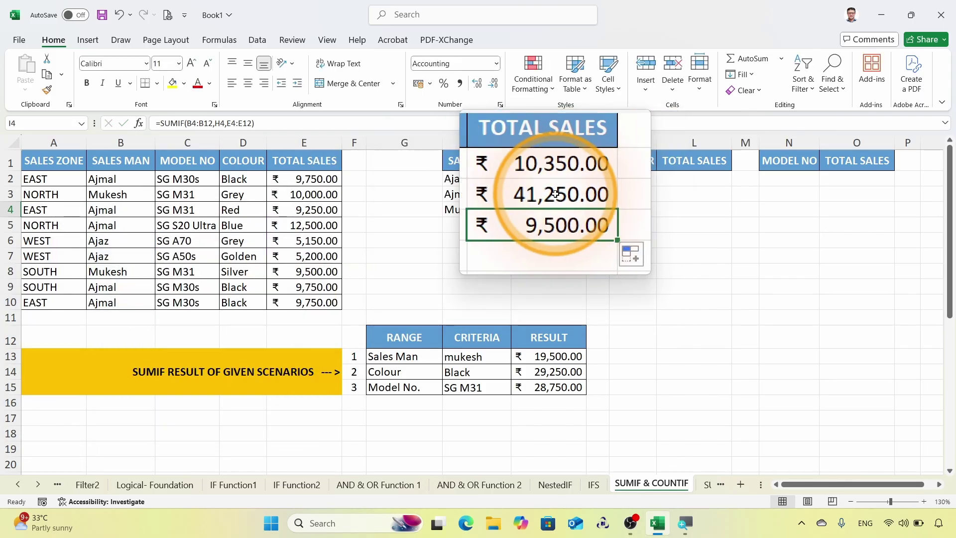
{"action": "double_click", "coordinate": [550, 180]}
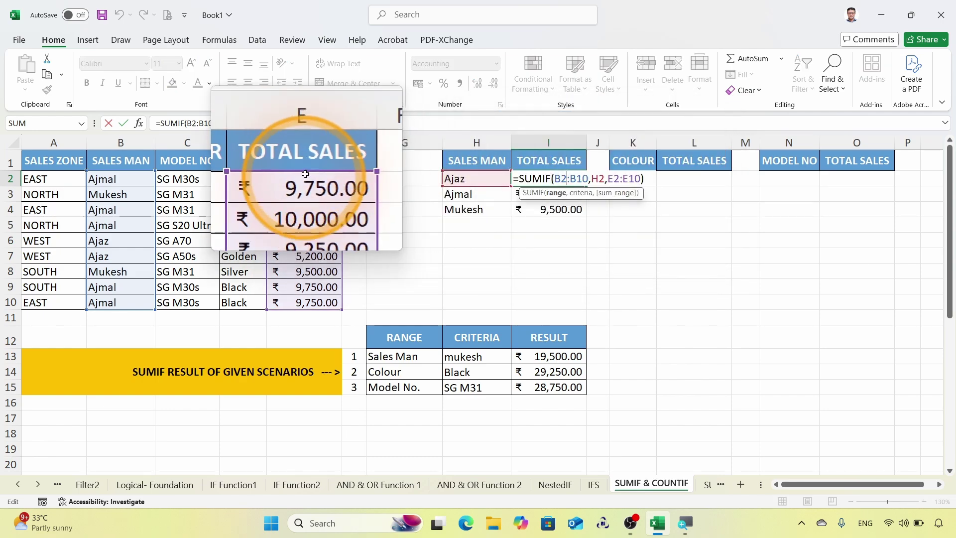
{"action": "key", "text": "Escape"}
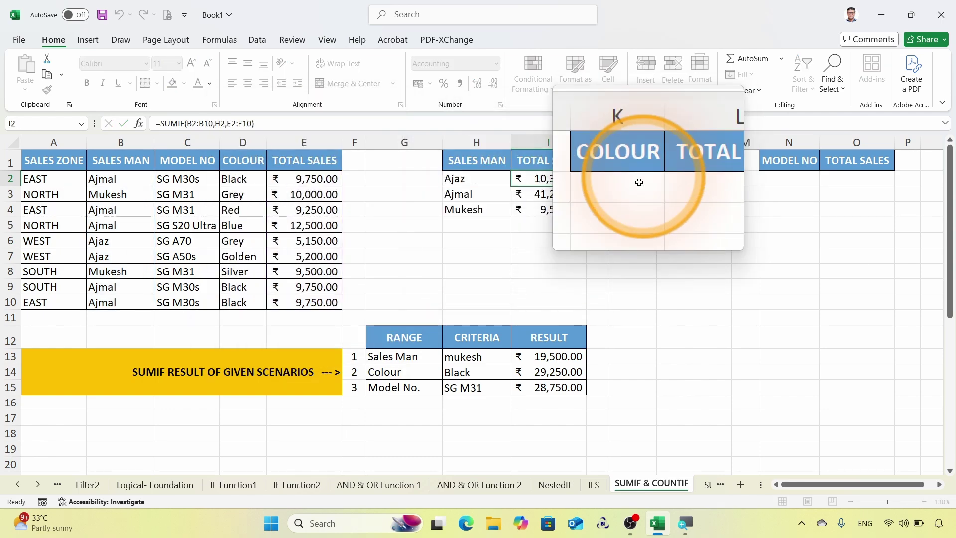
Step: Compare the criteria and sum ranges highlighted by the filled formulas in I3 and I4 with the data rows
{"action": "double_click", "coordinate": [585, 187]}
{"action": "double_click", "coordinate": [548, 194]}
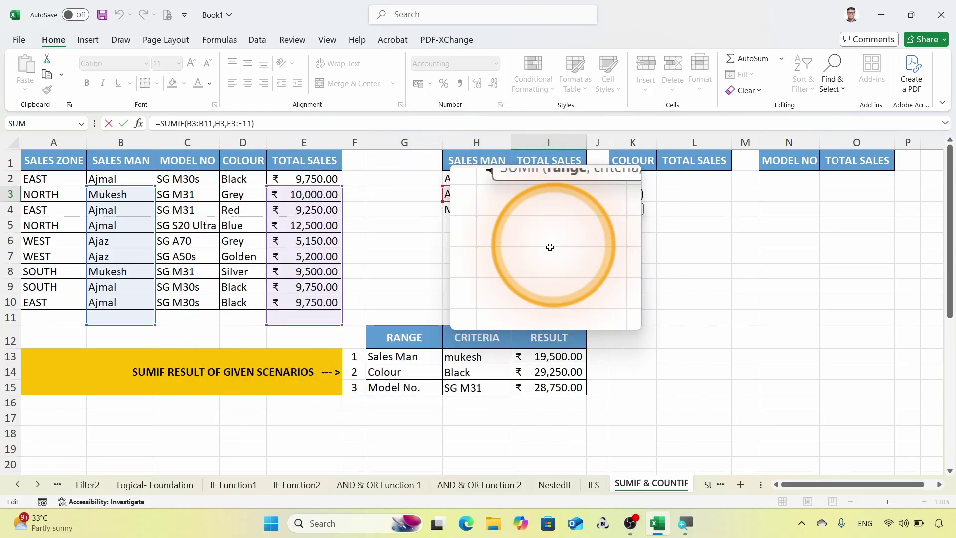
{"action": "key", "text": "Escape"}
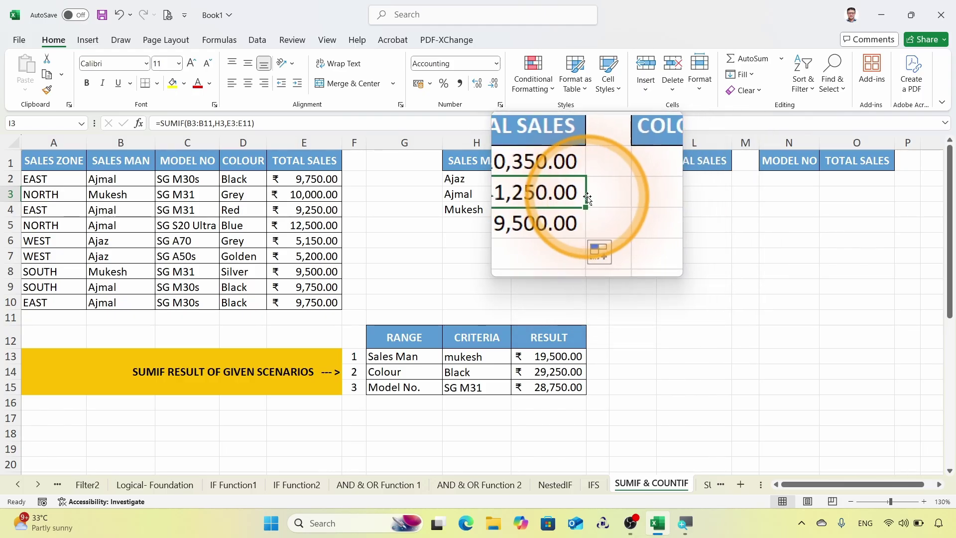
{"action": "left_click", "coordinate": [550, 204]}
{"action": "double_click", "coordinate": [550, 205]}
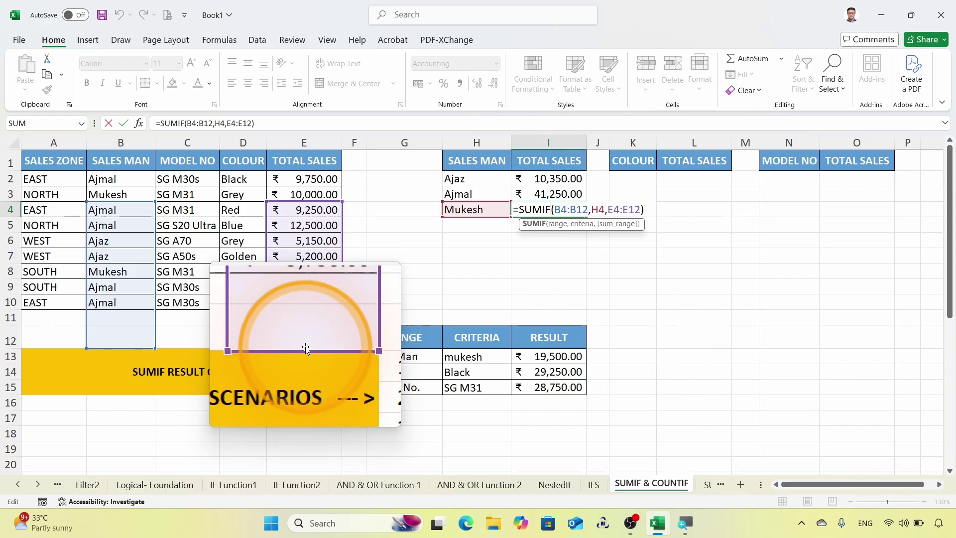
{"action": "key", "text": "ctrl+Return"}
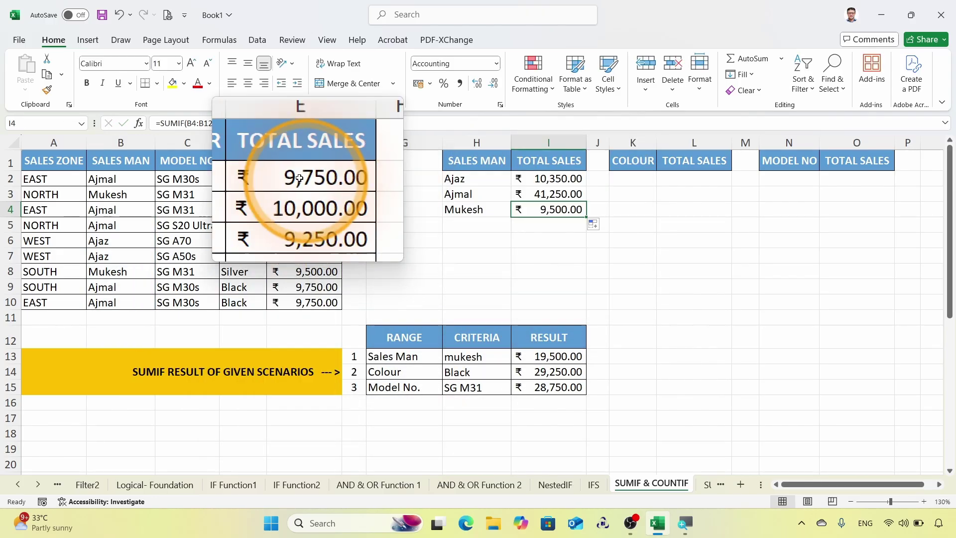
{"action": "double_click", "coordinate": [559, 195]}
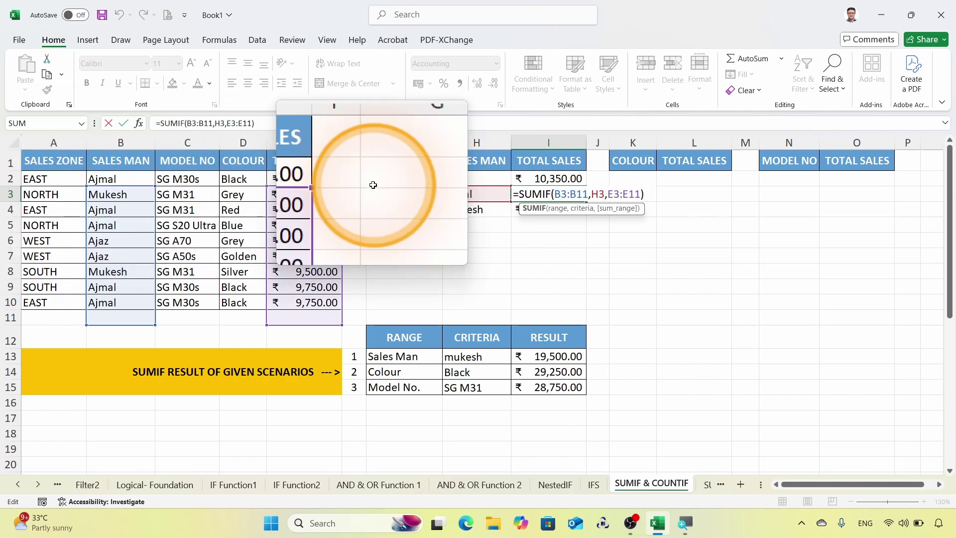
{"action": "key", "text": "Escape"}
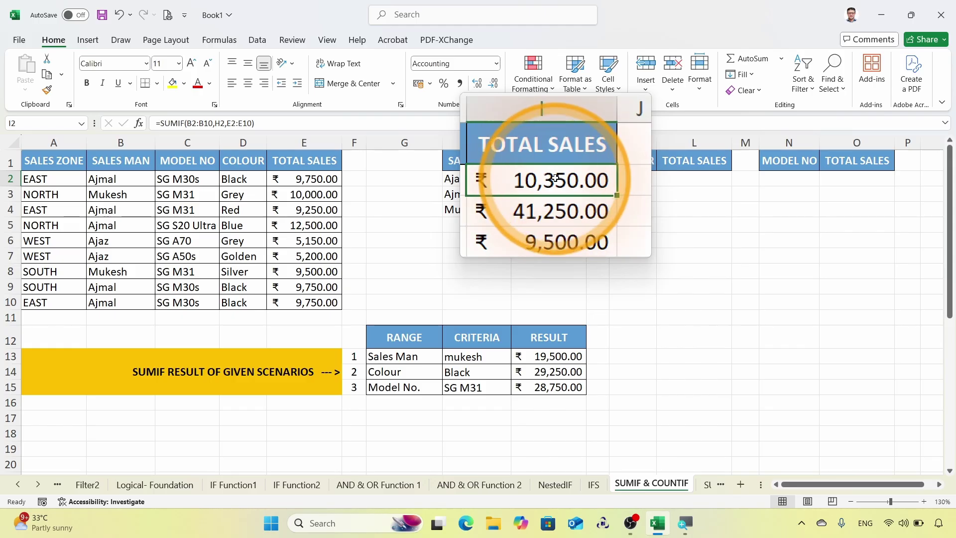
Step: Make the SUMIF criteria range in I2 absolute as $B$2:$B$10
{"action": "double_click", "coordinate": [556, 179]}
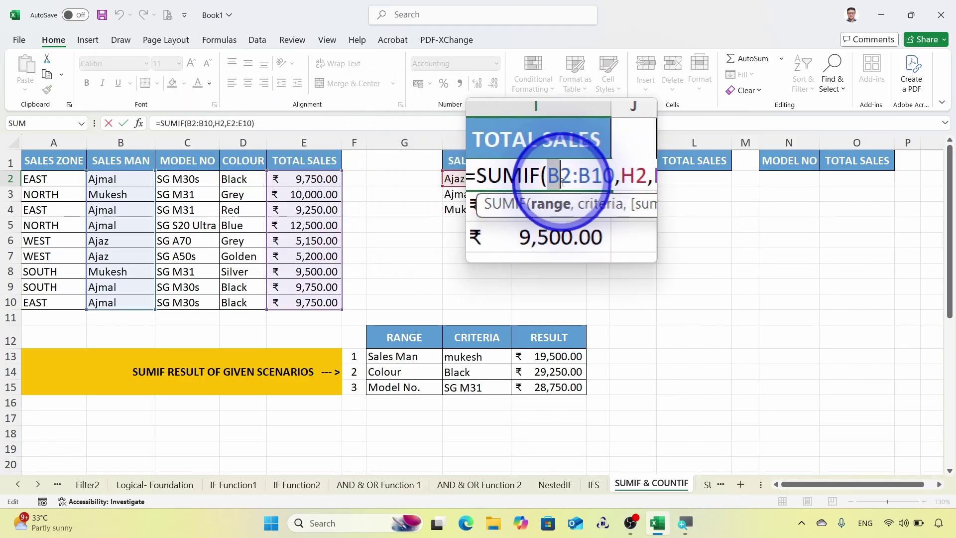
{"action": "left_click_drag", "start_coordinate": [548, 176], "coordinate": [611, 177]}
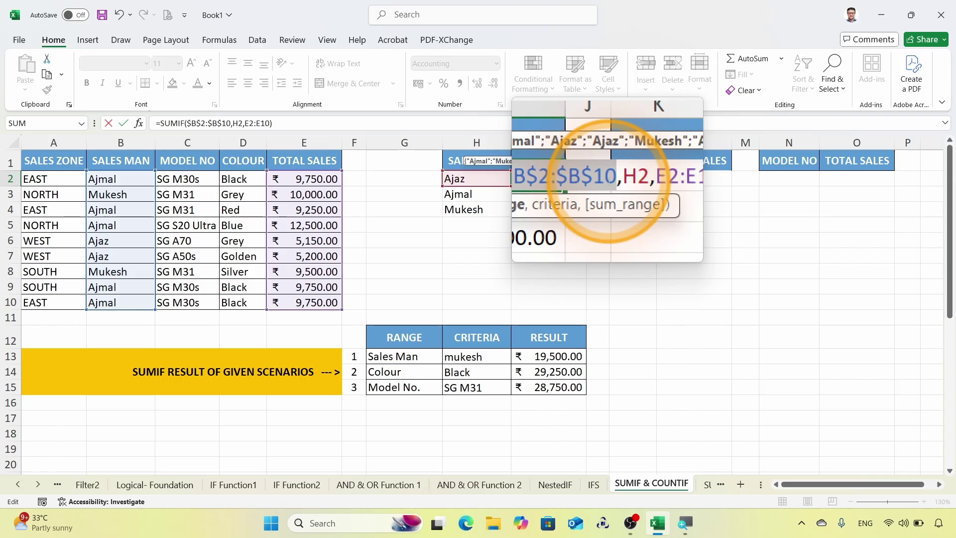
{"action": "key", "text": "Return"}
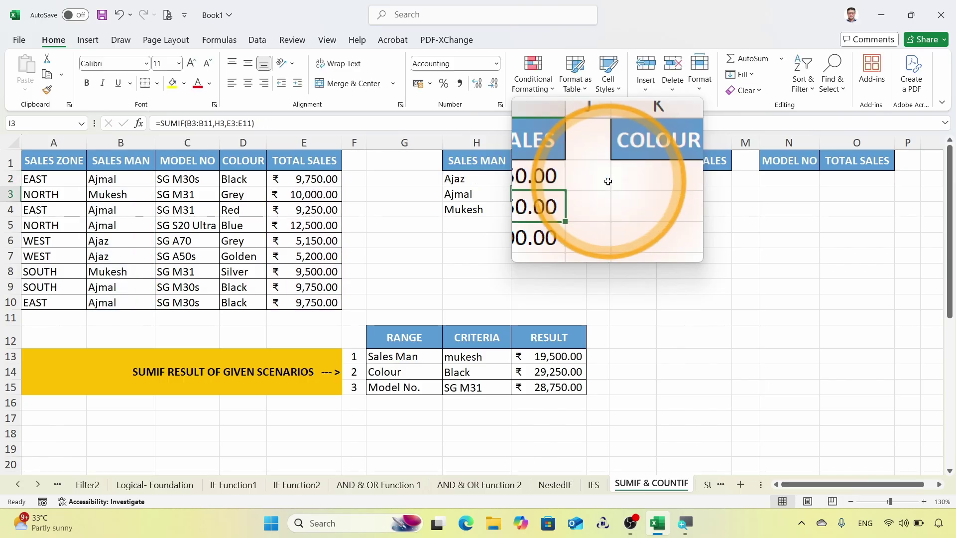
{"action": "double_click", "coordinate": [540, 194]}
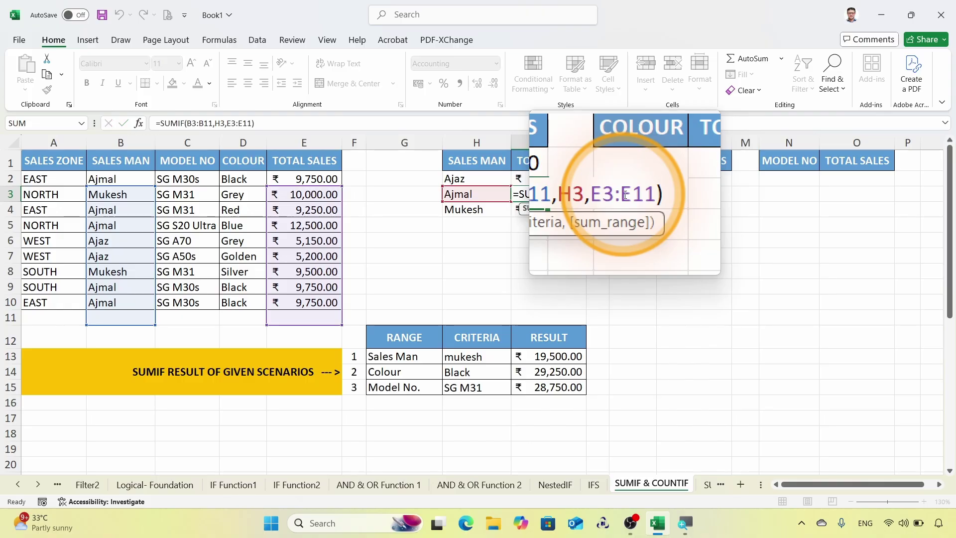
{"action": "key", "text": "Escape"}
Step: Make the SUMIF sum range in I2 absolute as $E$2:$E$10 and fill the formula down to I4
{"action": "double_click", "coordinate": [536, 178]}
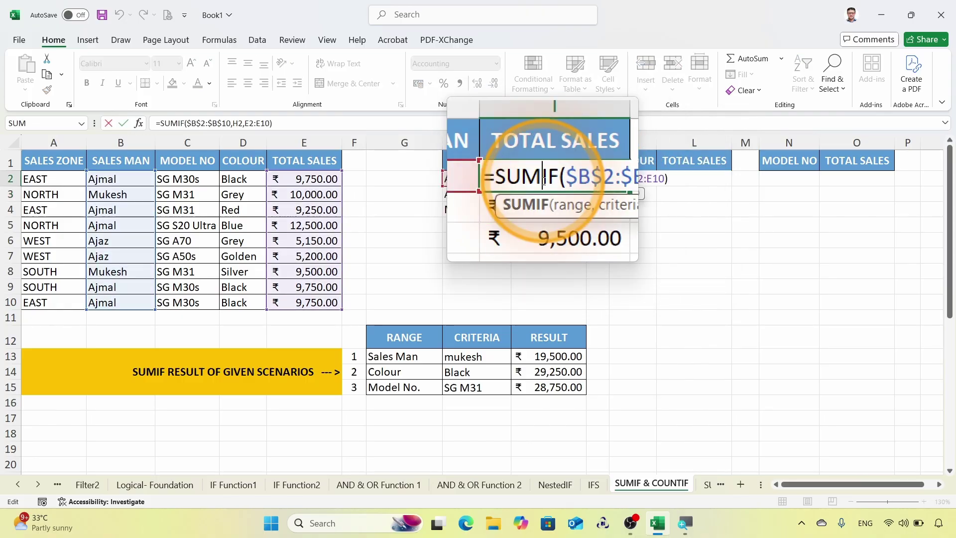
{"action": "double_click", "coordinate": [646, 179]}
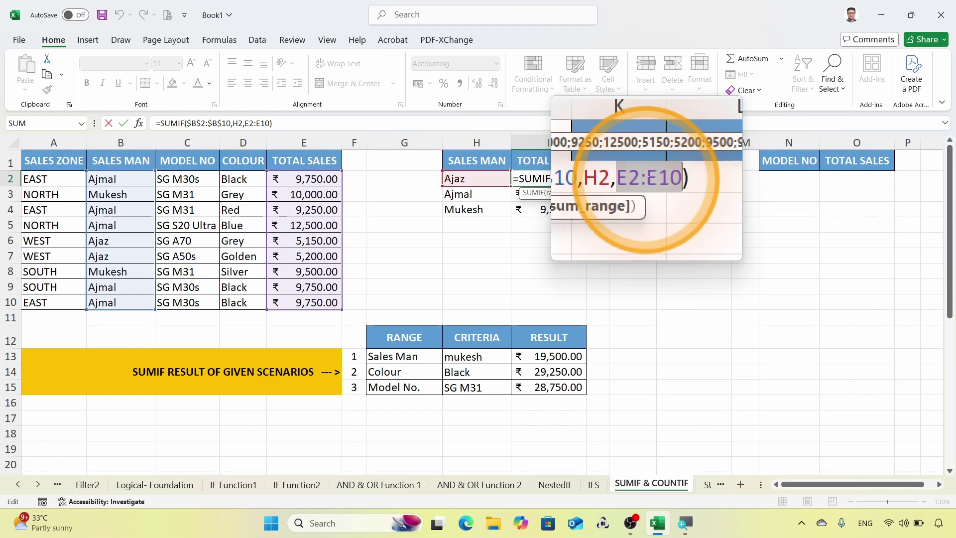
{"action": "key", "text": "F4"}
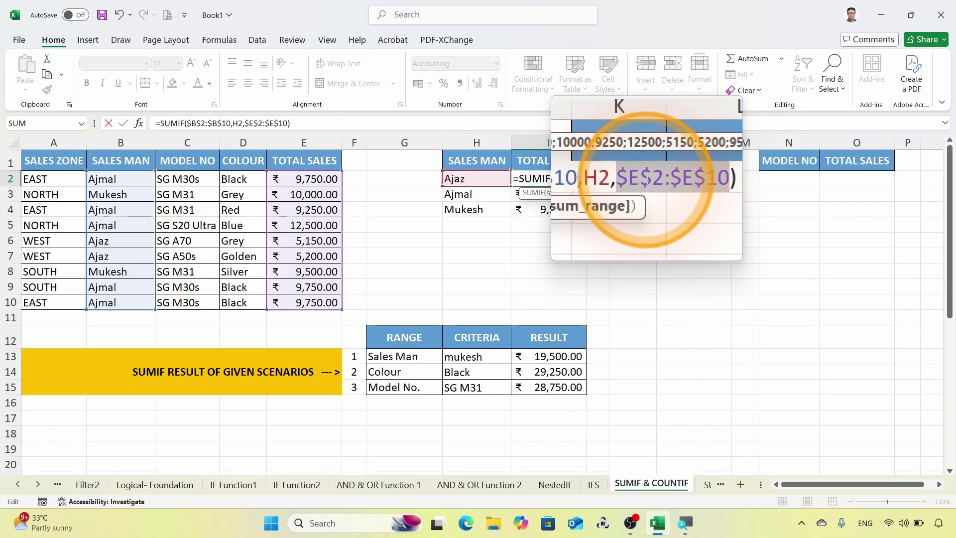
{"action": "key", "text": "Return"}
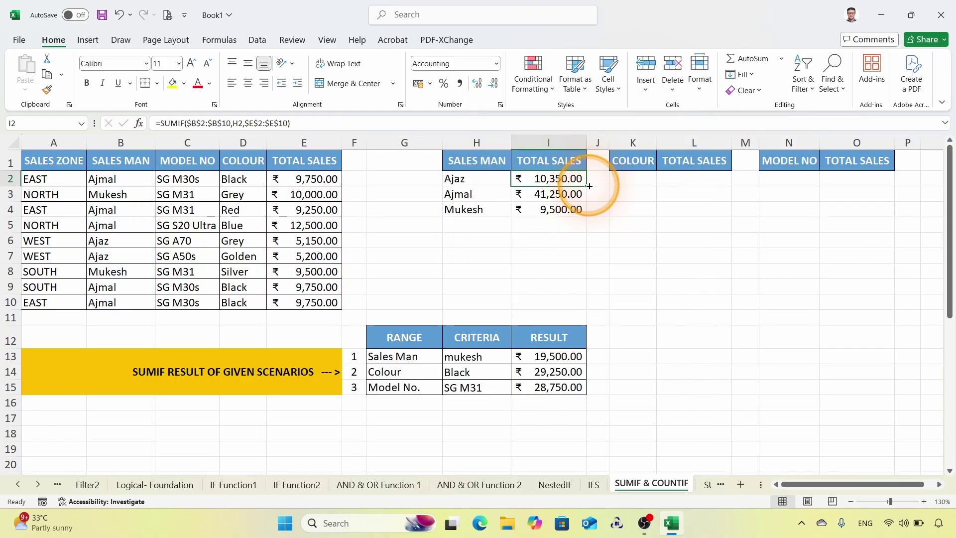
{"action": "left_click_drag", "start_coordinate": [587, 186], "coordinate": [585, 215]}
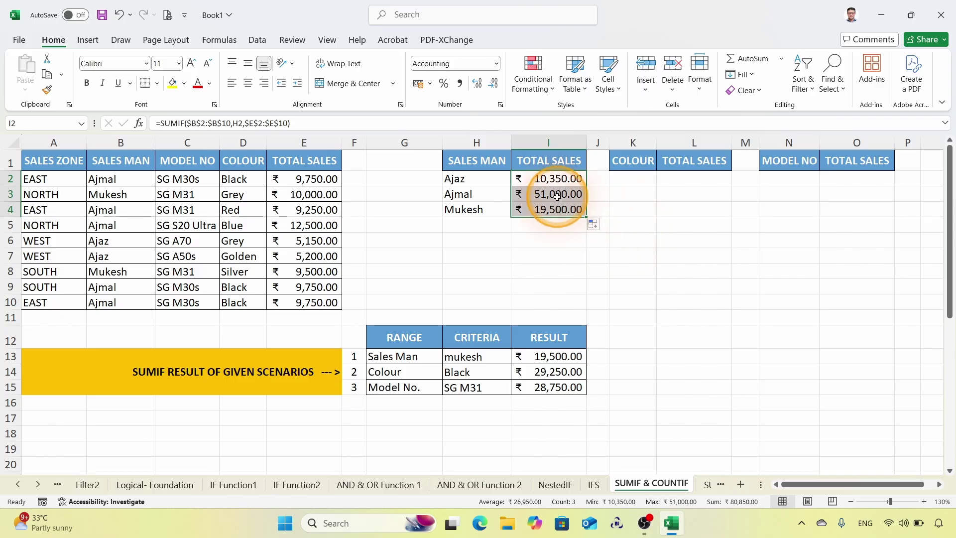
Step: Set the criterion in H13 to the salesman listed in H3 to check I3 against the result in I13
{"action": "left_click", "coordinate": [484, 356]}
{"action": "type", "text": "Aj"}
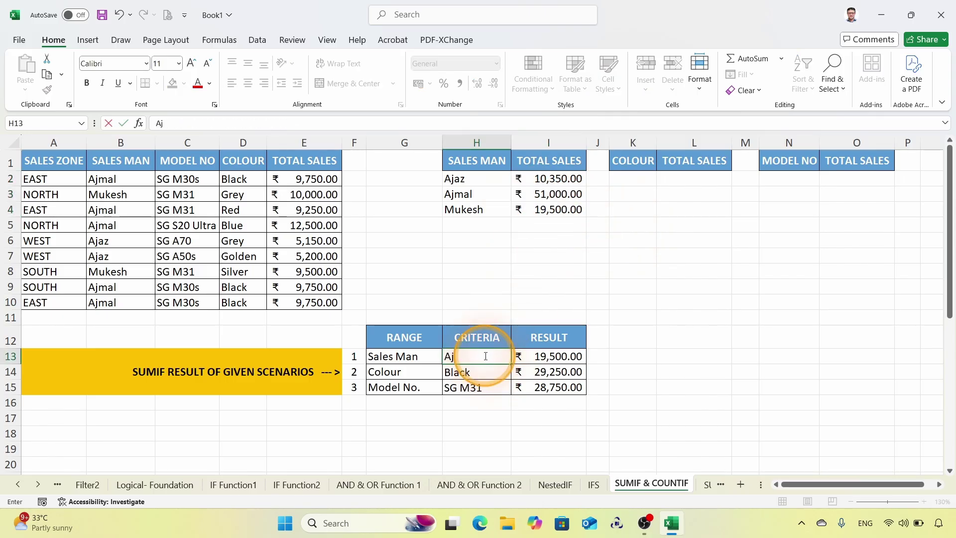
{"action": "type", "text": "mal"}
{"action": "key", "text": "Return"}
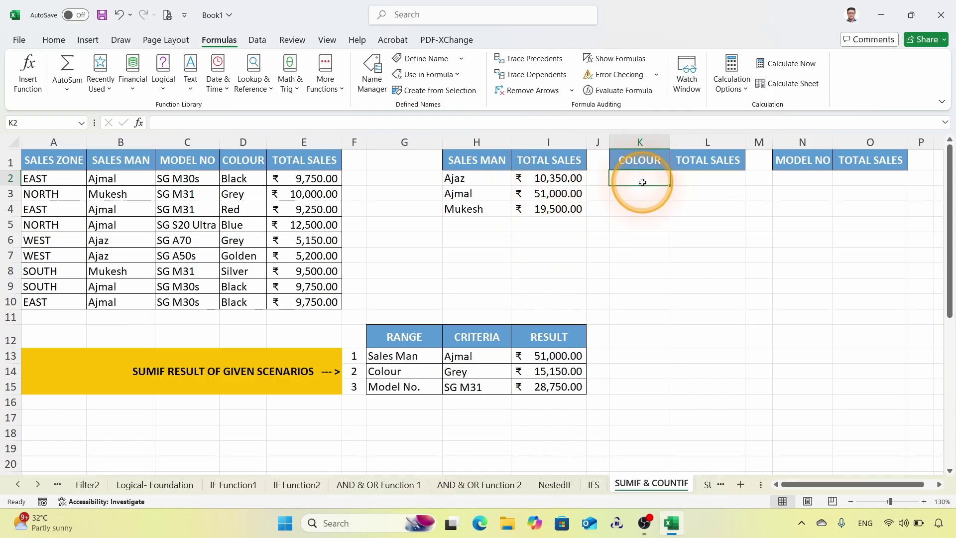
Step: Name the salesman data range B2:B10 salesMan
{"action": "left_click_drag", "start_coordinate": [126, 179], "coordinate": [122, 301]}
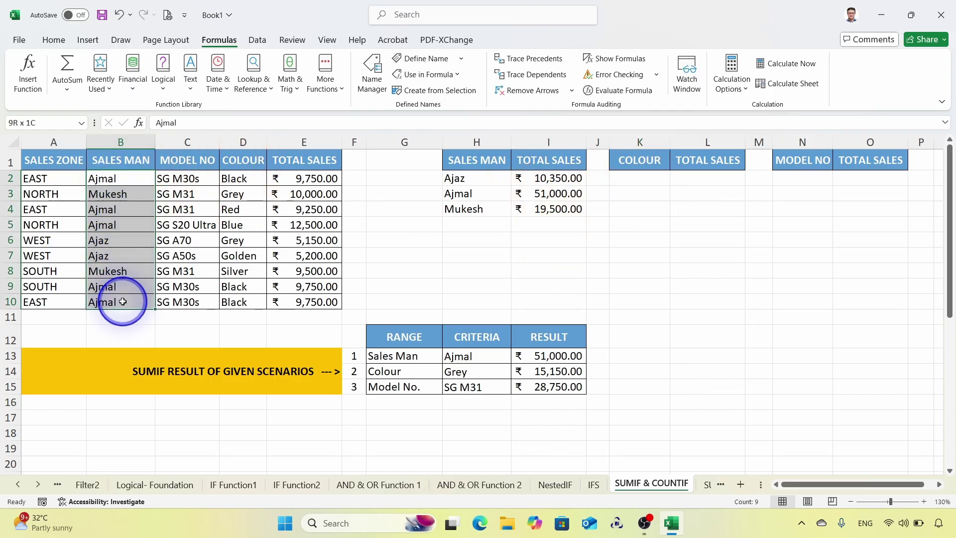
{"action": "left_click", "coordinate": [50, 123]}
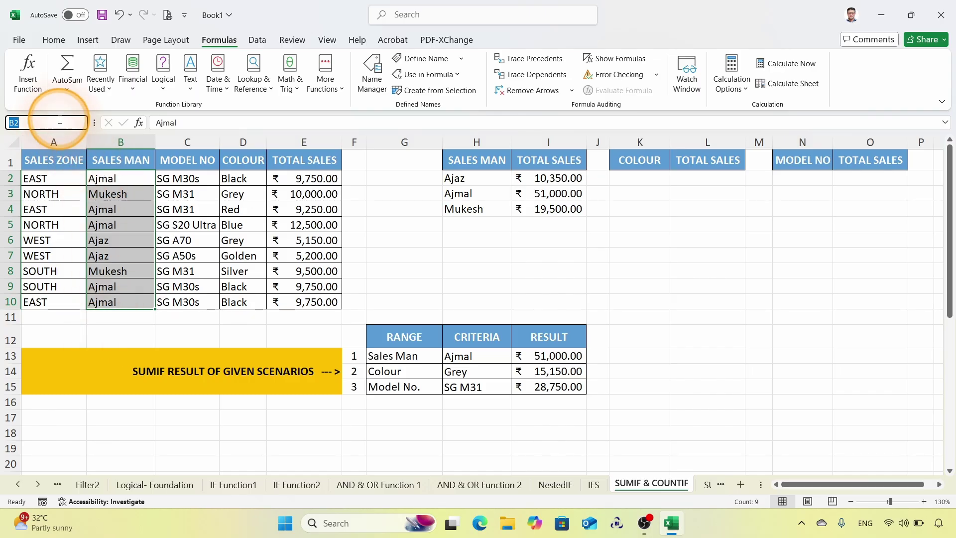
{"action": "type", "text": "salesma="}
{"action": "key", "text": "BackSpace"}
{"action": "key", "text": "BackSpace"}
{"action": "key", "text": "BackSpace"}
{"action": "type", "text": "Man"}
{"action": "key", "text": "Return"}
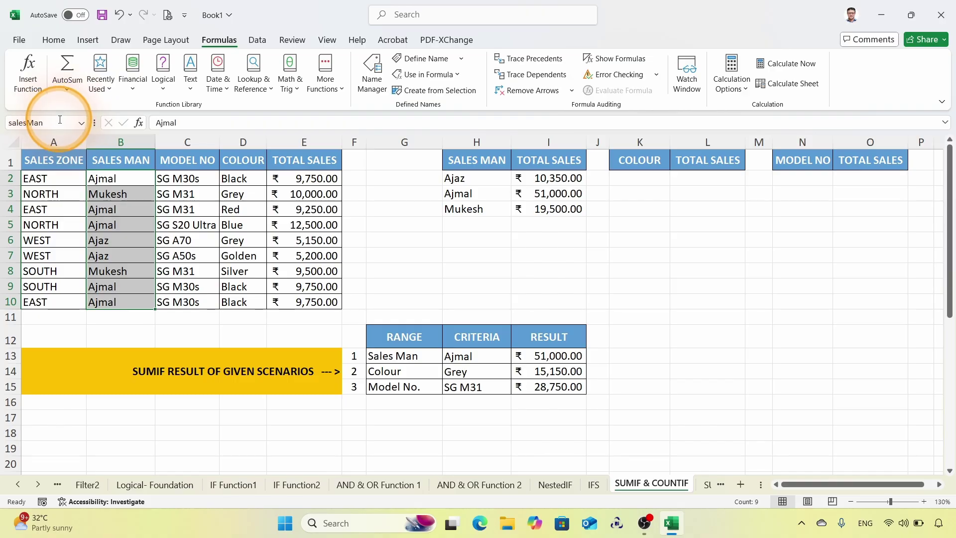
Step: Name the colour data range D2:D10 colour
{"action": "left_click_drag", "start_coordinate": [239, 178], "coordinate": [236, 297]}
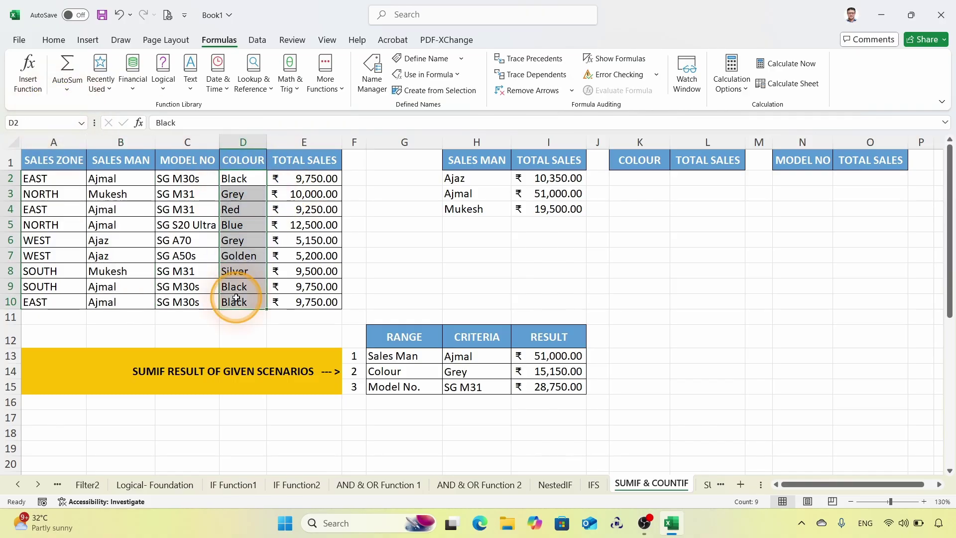
{"action": "left_click", "coordinate": [34, 122]}
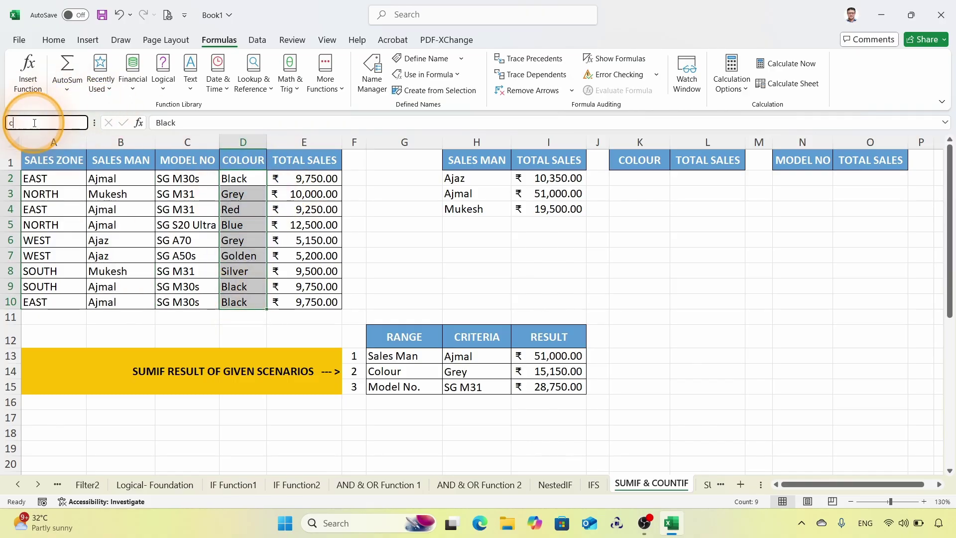
{"action": "type", "text": "colour"}
{"action": "key", "text": "Return"}
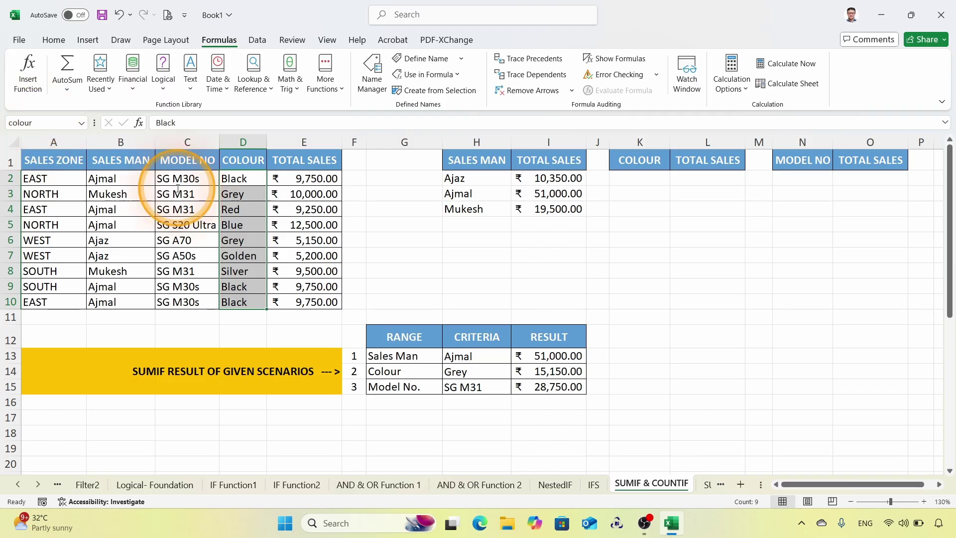
Step: Name the sales amounts in E2:E10 totalSales
{"action": "left_click_drag", "start_coordinate": [313, 179], "coordinate": [323, 293]}
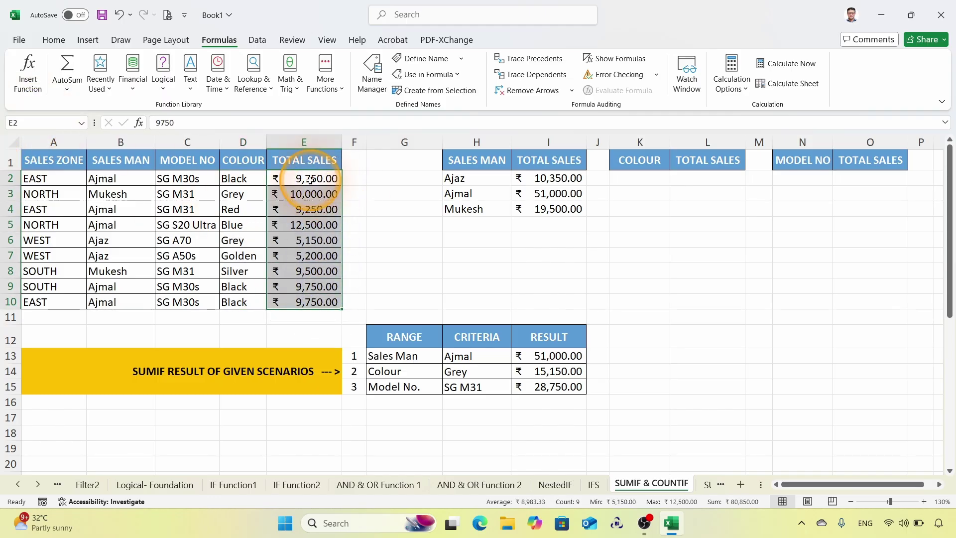
{"action": "left_click_drag", "start_coordinate": [314, 178], "coordinate": [319, 302]}
{"action": "left_click", "coordinate": [38, 123]}
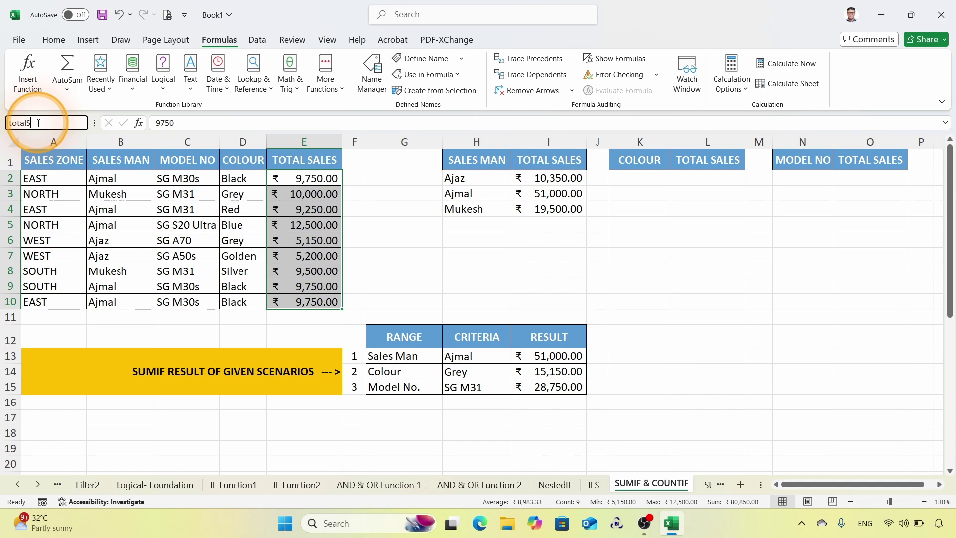
{"action": "type", "text": "totalSales"}
{"action": "key", "text": "Return"}
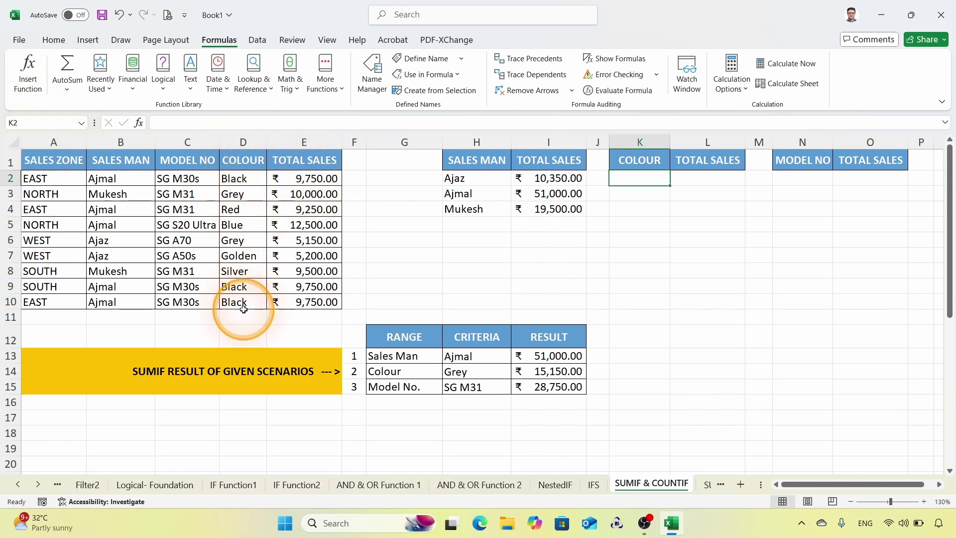
Step: Enter =UNIQUE(colour) in K2 to list each colour once, taking D2:D10 as the source range
{"action": "type", "text": "="}
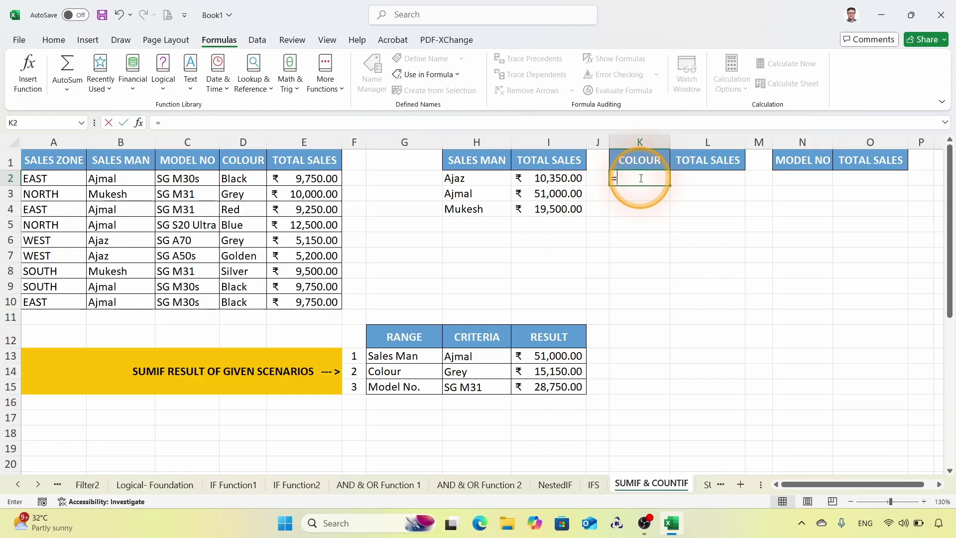
{"action": "type", "text": "uniq"}
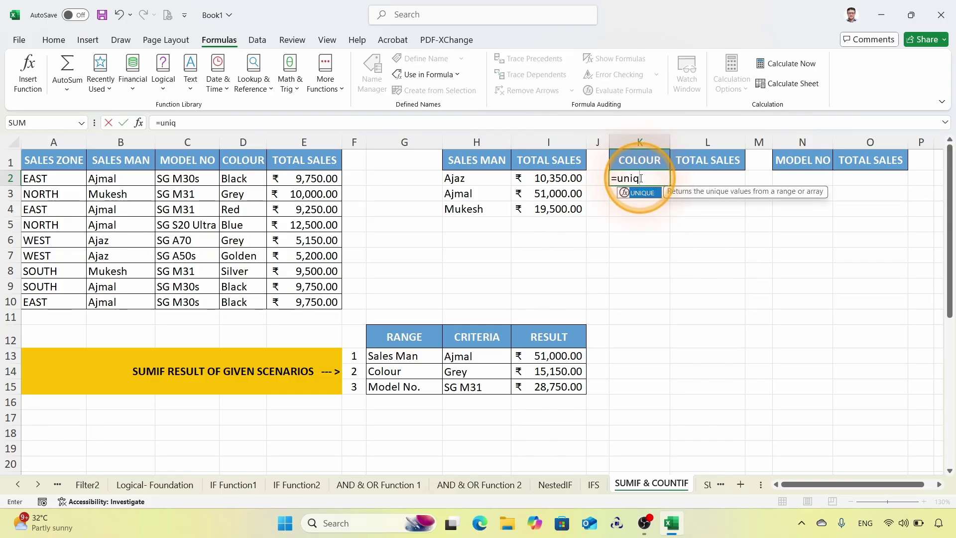
{"action": "key", "text": "Tab"}
{"action": "left_click_drag", "start_coordinate": [244, 179], "coordinate": [266, 312]}
{"action": "key", "text": "Return"}
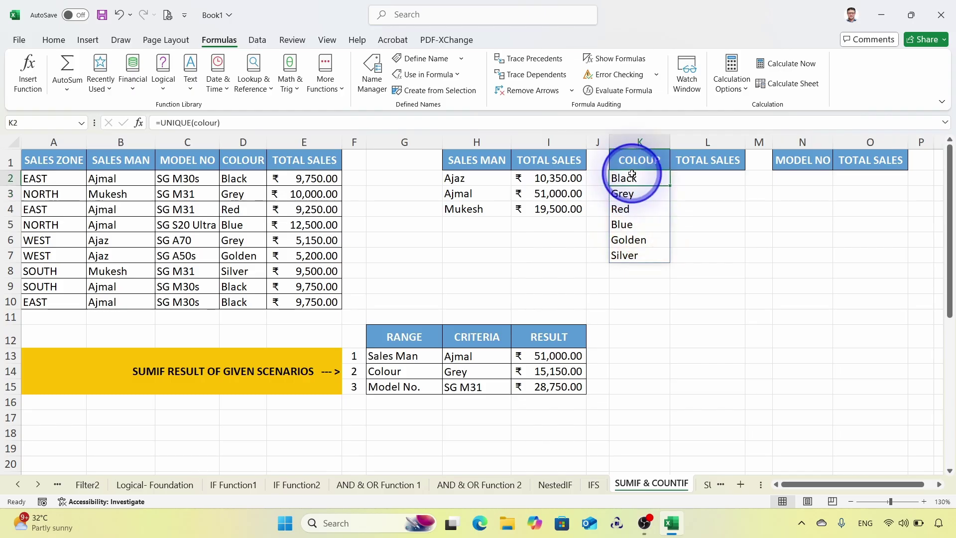
Step: Replace the UNIQUE results in K2:K7 with static values by copying and pasting them in place as values
{"action": "left_click_drag", "start_coordinate": [630, 178], "coordinate": [629, 255]}
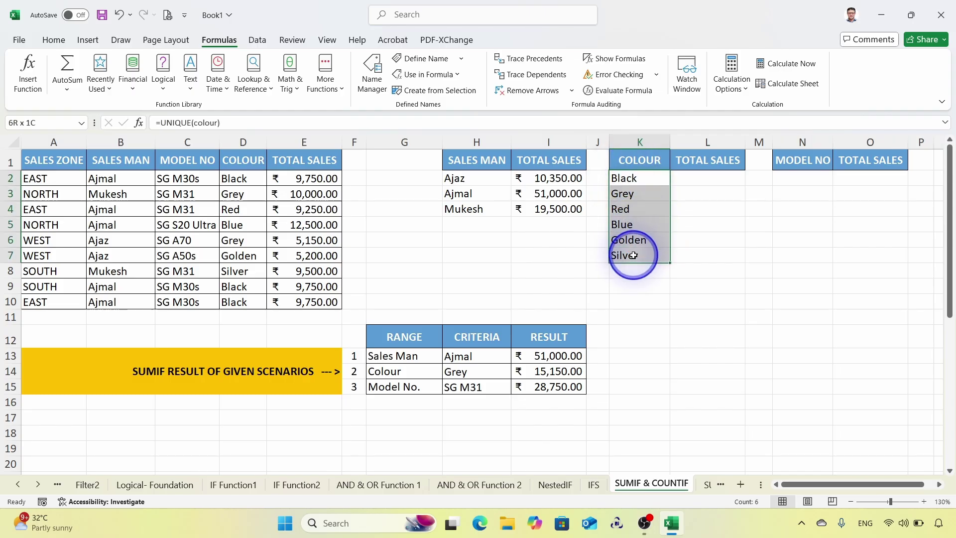
{"action": "left_click", "coordinate": [53, 39]}
{"action": "key", "text": "ctrl+c"}
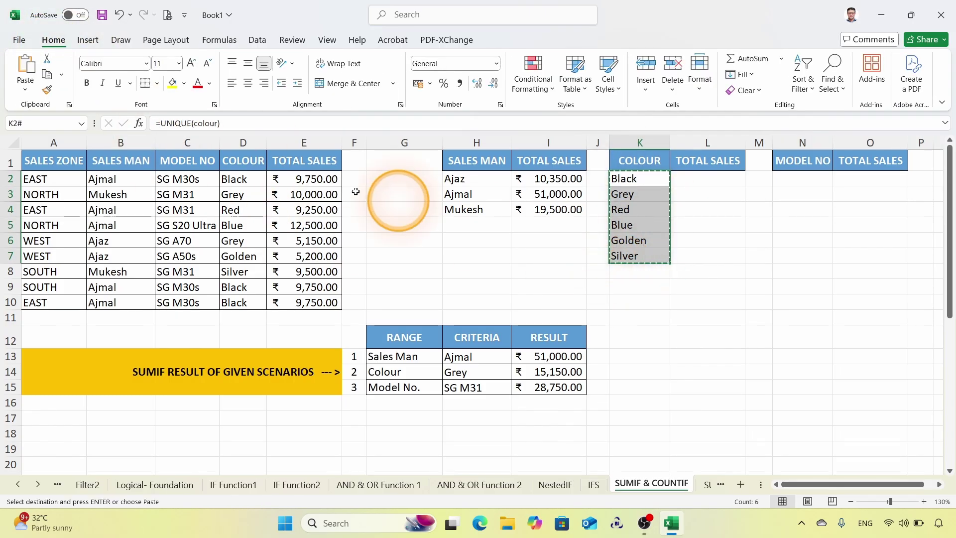
{"action": "left_click", "coordinate": [25, 90]}
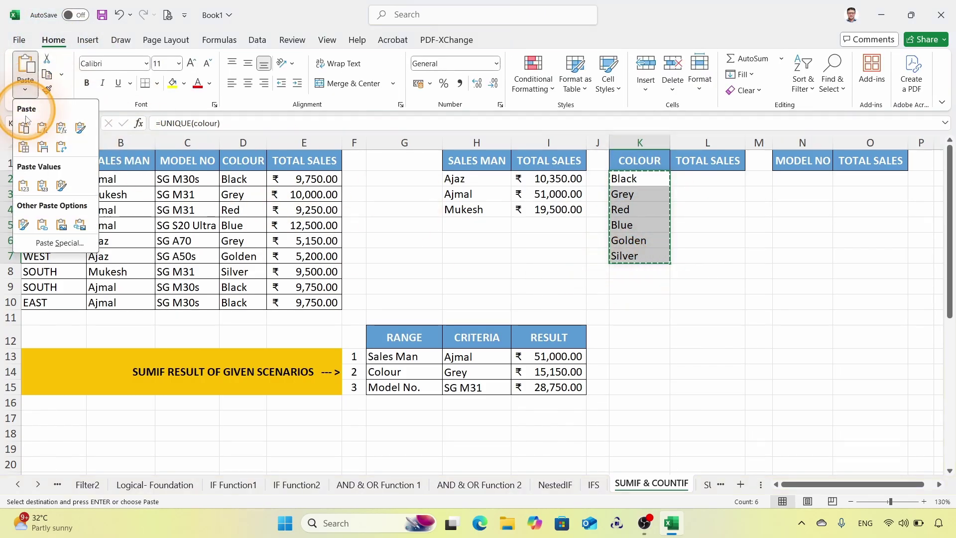
{"action": "left_click", "coordinate": [23, 185]}
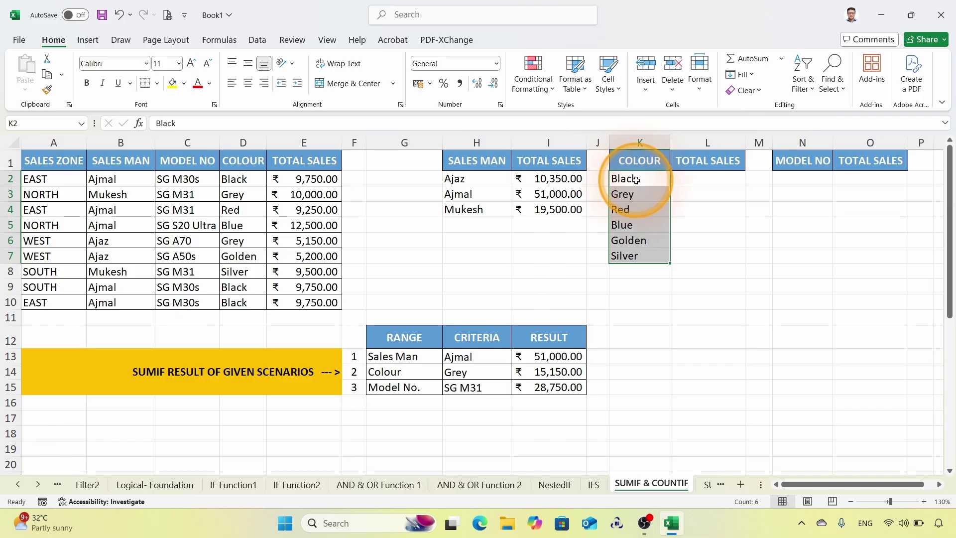
Step: Enter =SUMIF(colour,K2,totalSales) in L2 to total the sales for the first listed colour
{"action": "left_click", "coordinate": [694, 181]}
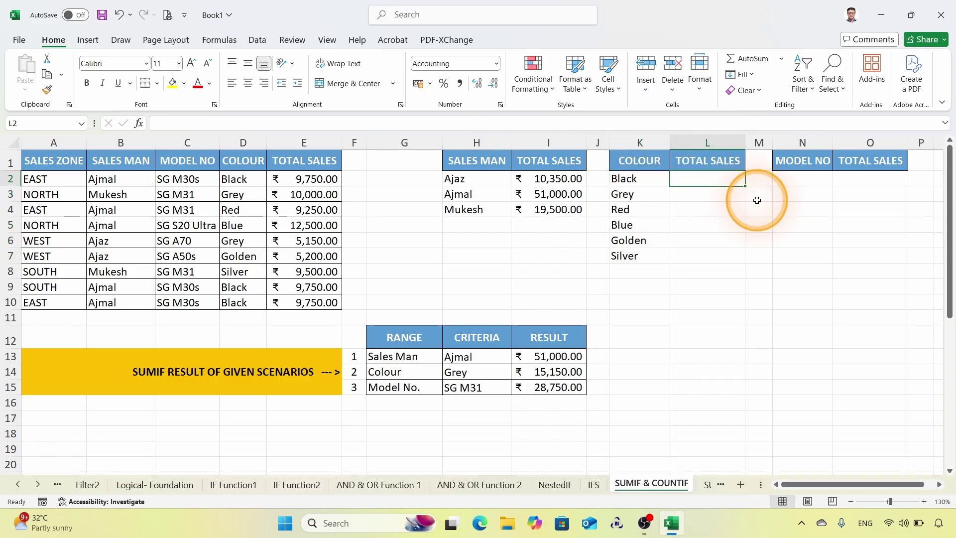
{"action": "type", "text": "=sumif"}
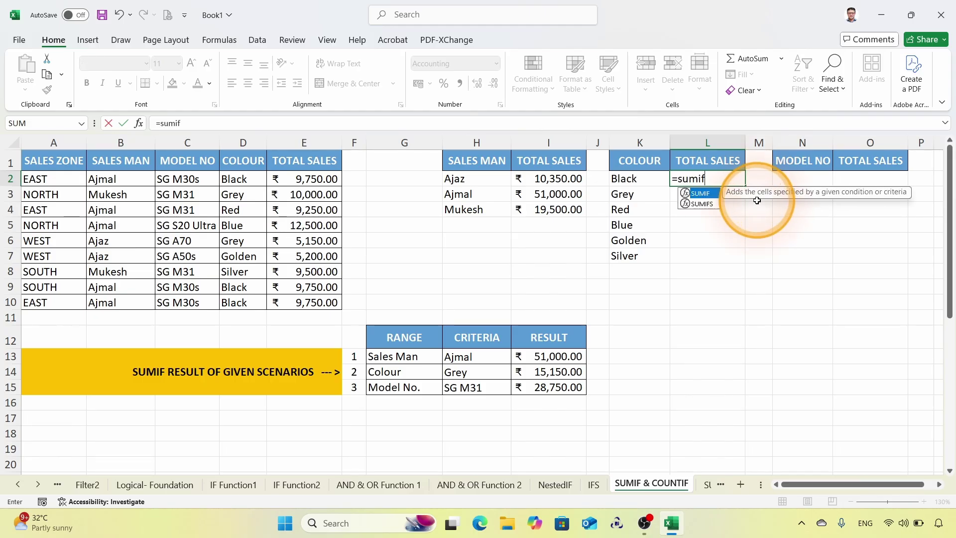
{"action": "key", "text": "Tab"}
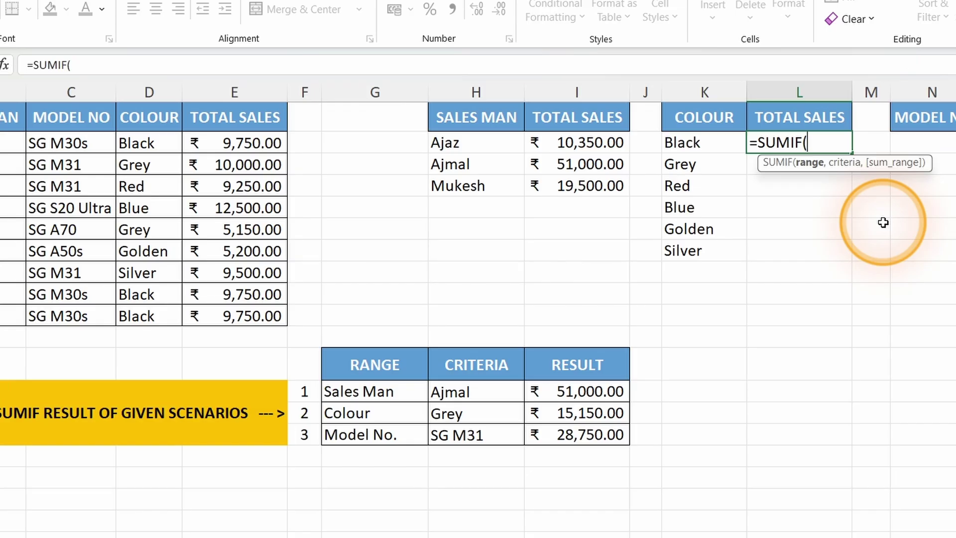
{"action": "type", "text": "col"}
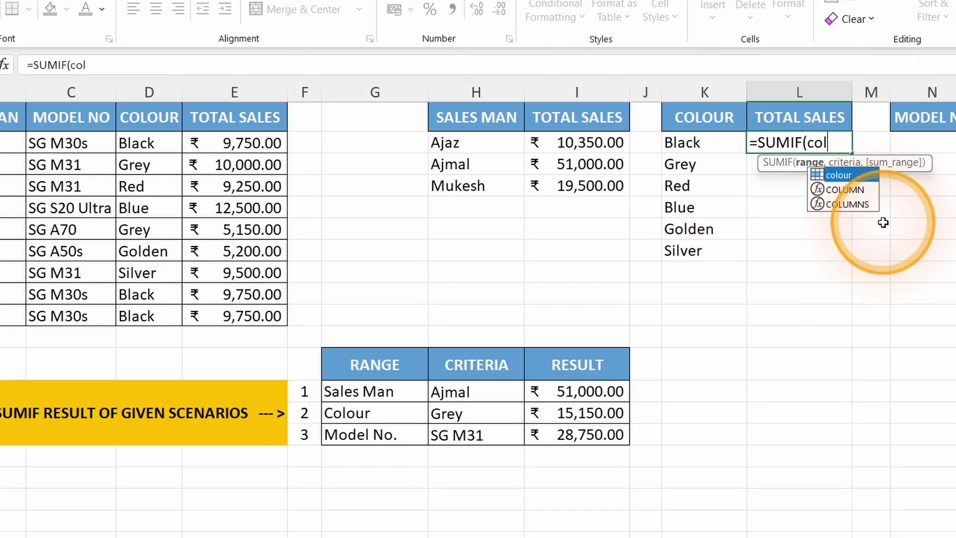
{"action": "double_click", "coordinate": [815, 175]}
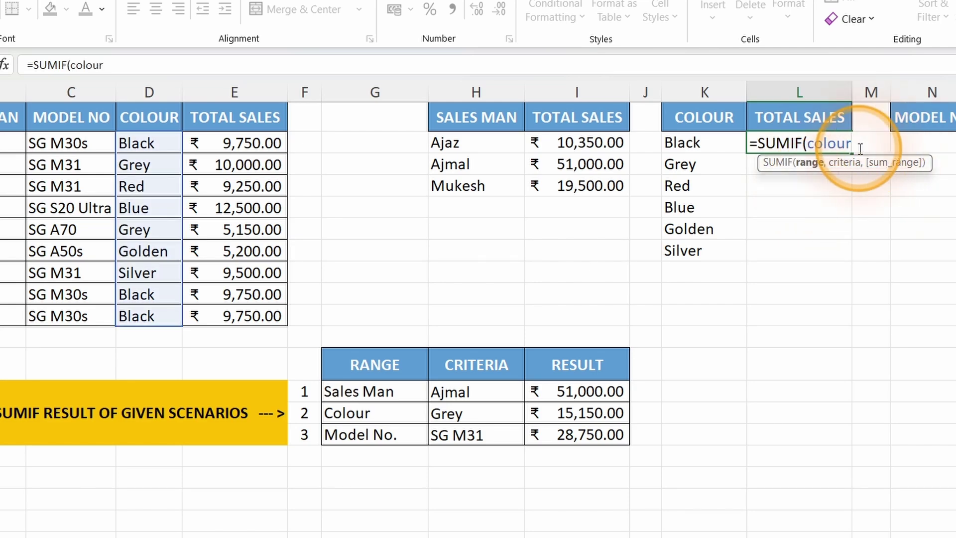
{"action": "type", "text": ","}
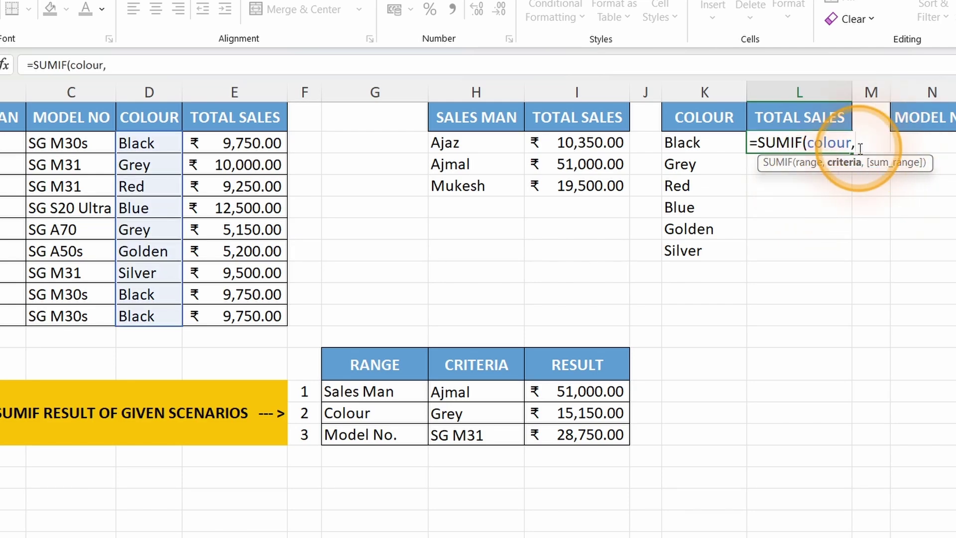
{"action": "left_click", "coordinate": [696, 145]}
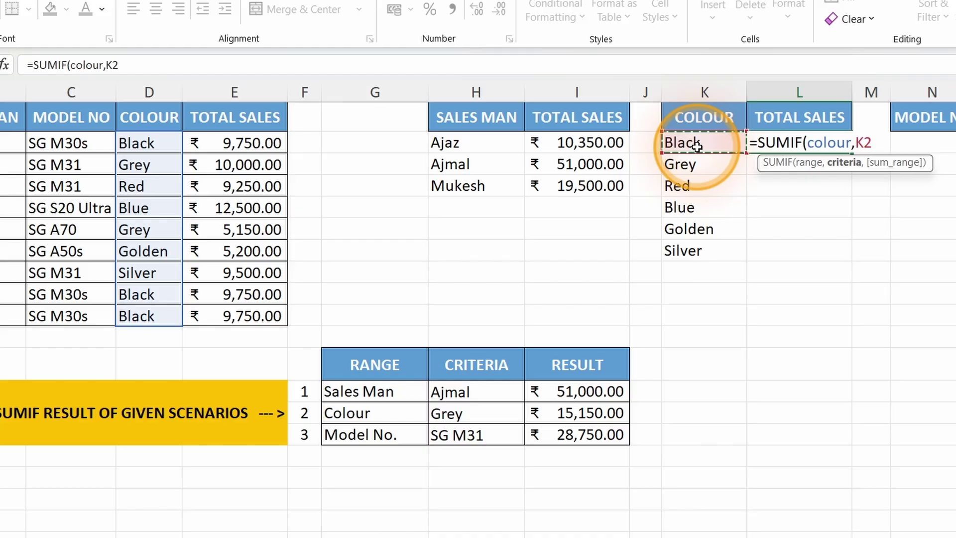
{"action": "type", "text": ","}
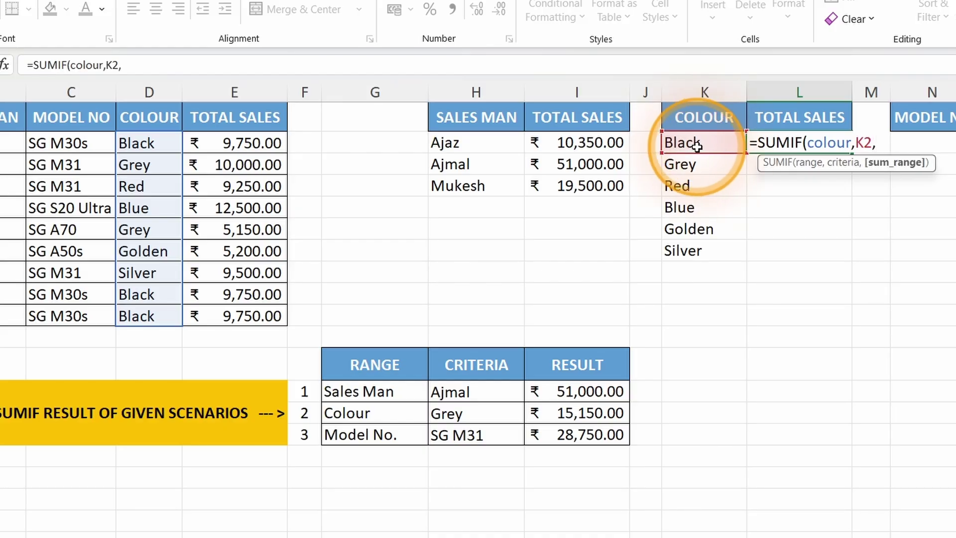
{"action": "type", "text": "total"}
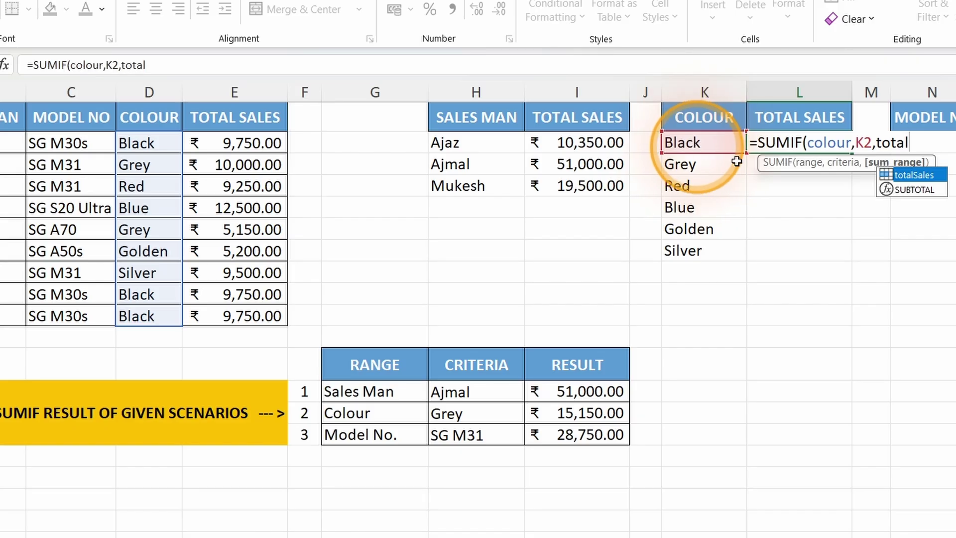
{"action": "left_click", "coordinate": [909, 177]}
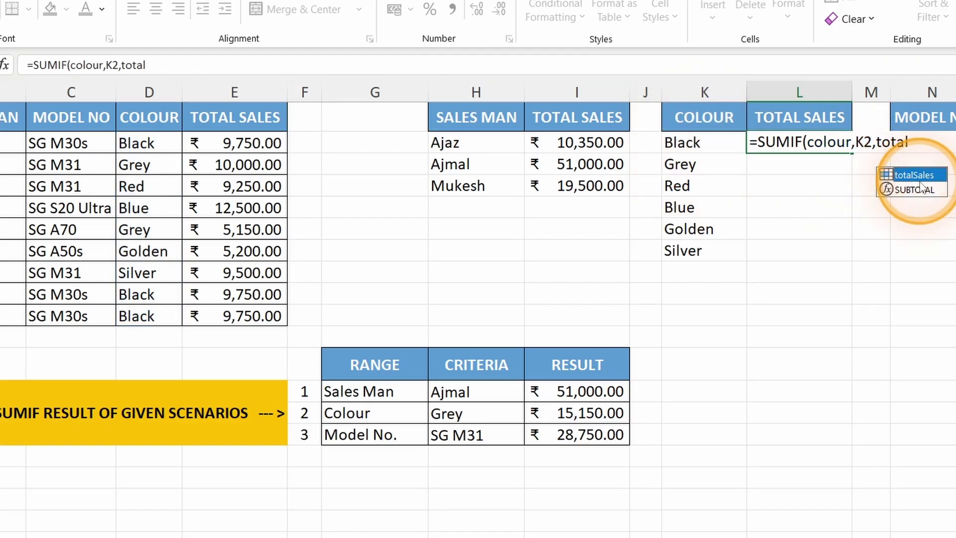
{"action": "double_click", "coordinate": [909, 175]}
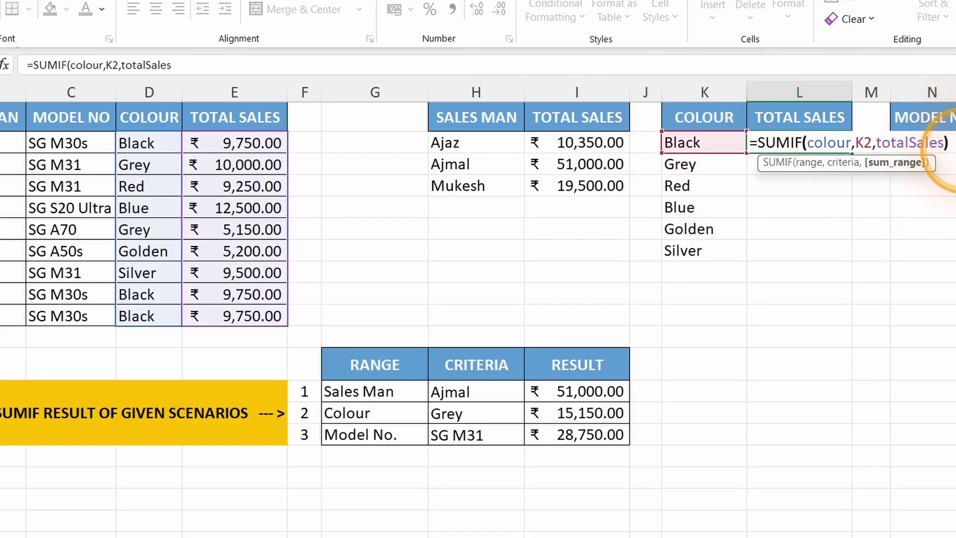
{"action": "type", "text": ")"}
{"action": "key", "text": "Return"}
Step: Review the SUMIF formula in L2 and fill it down through L7 for the remaining colours
{"action": "double_click", "coordinate": [797, 145]}
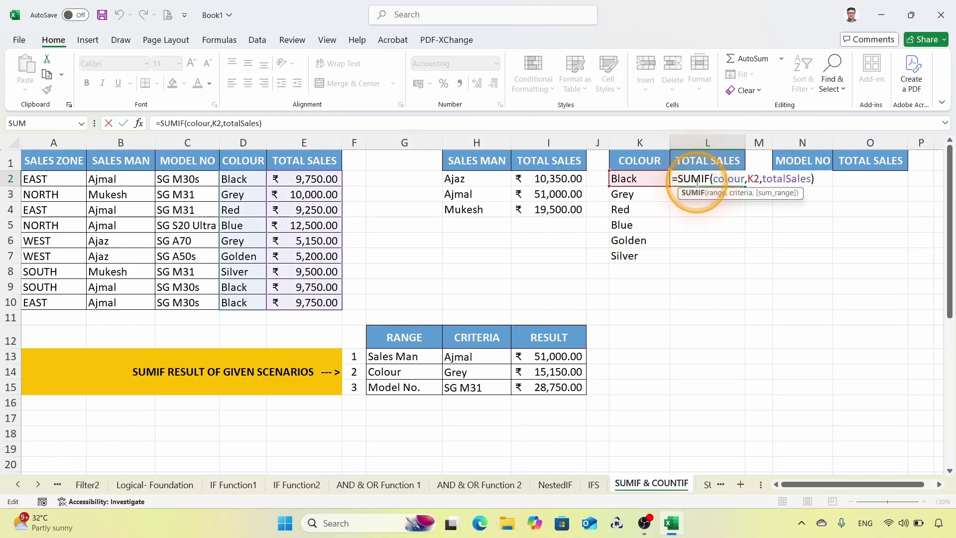
{"action": "key", "text": "super+plus"}
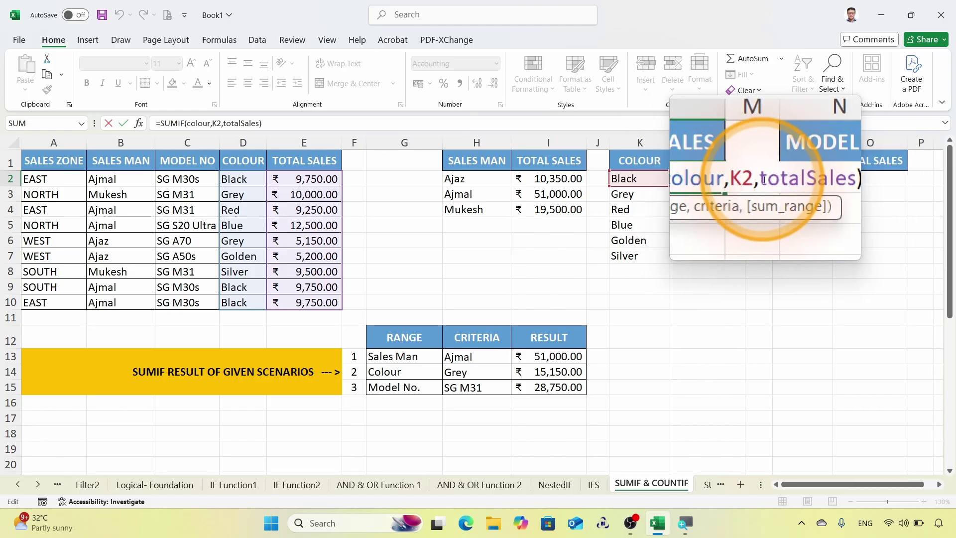
{"action": "key", "text": "ctrl+Return"}
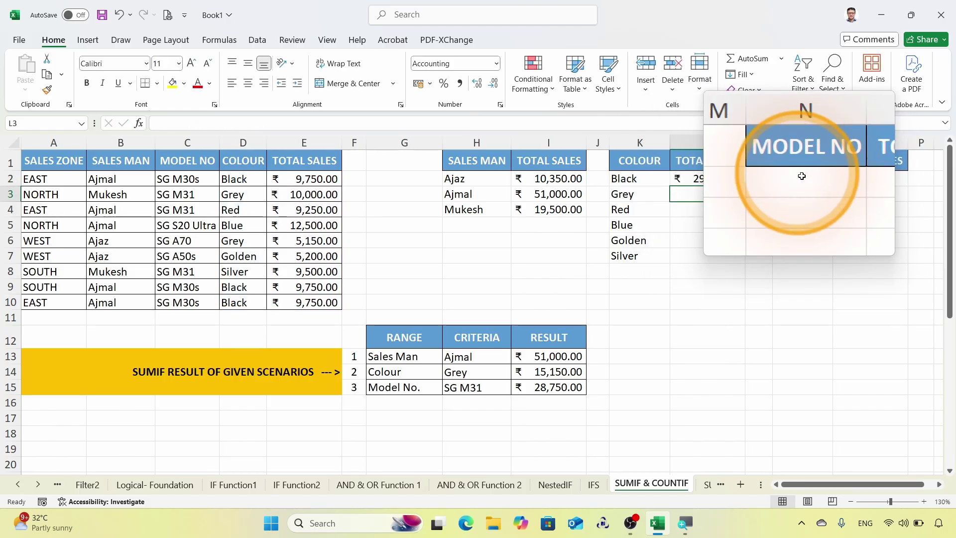
{"action": "left_click_drag", "start_coordinate": [744, 189], "coordinate": [743, 259]}
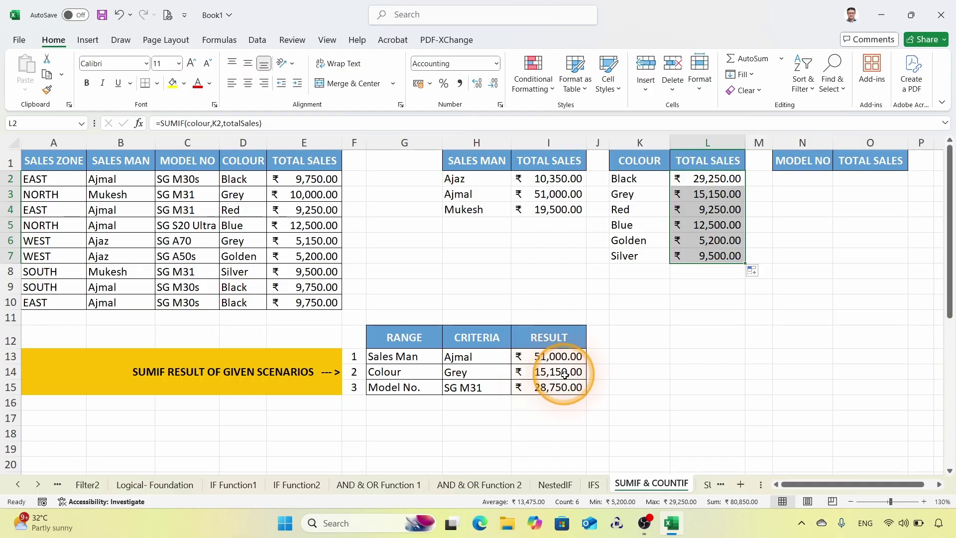
Step: Change the Colour criterion in H14 to black in the SUMIF scenario table
{"action": "left_click", "coordinate": [481, 372]}
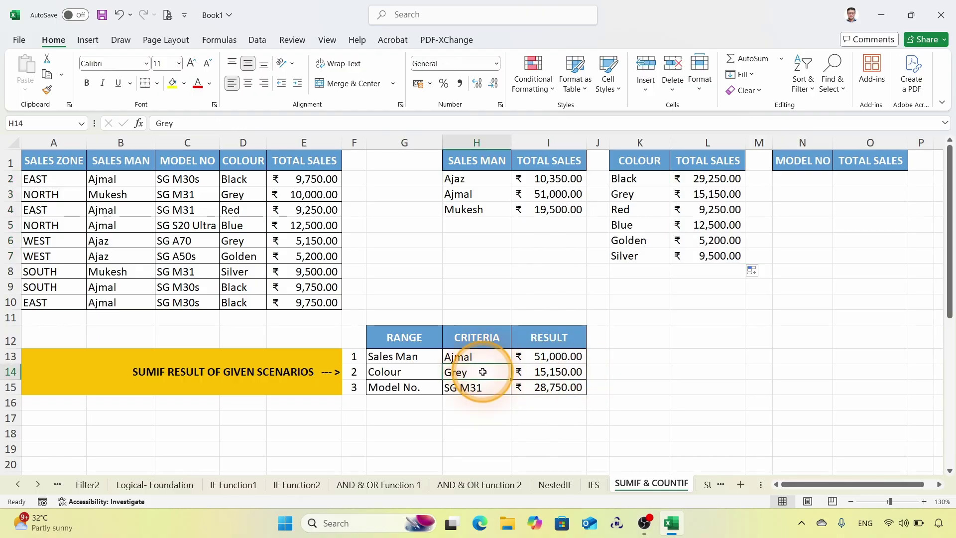
{"action": "type", "text": "black"}
{"action": "key", "text": "Return"}
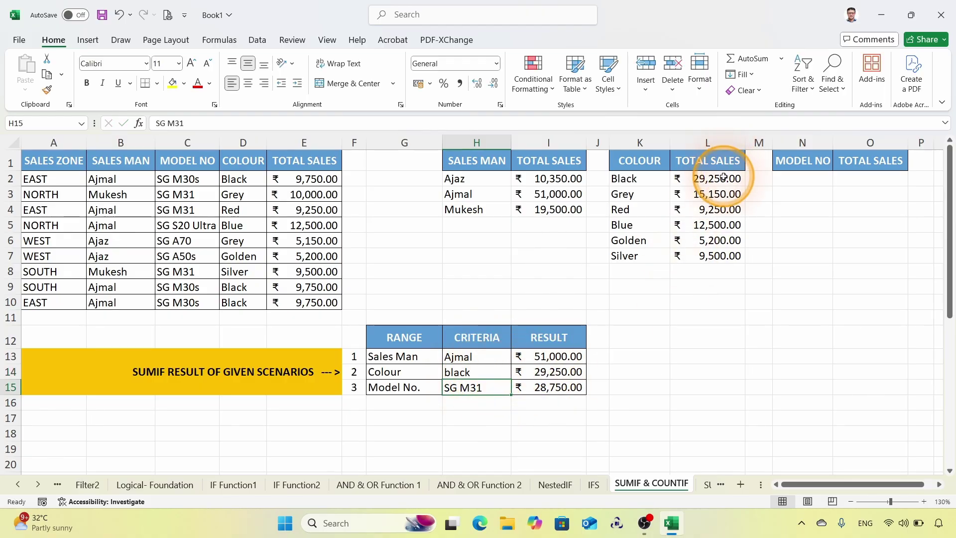
Step: Inspect the formulas in L2, L3 and L7 to compare their named ranges and criteria references
{"action": "left_click", "coordinate": [709, 177]}
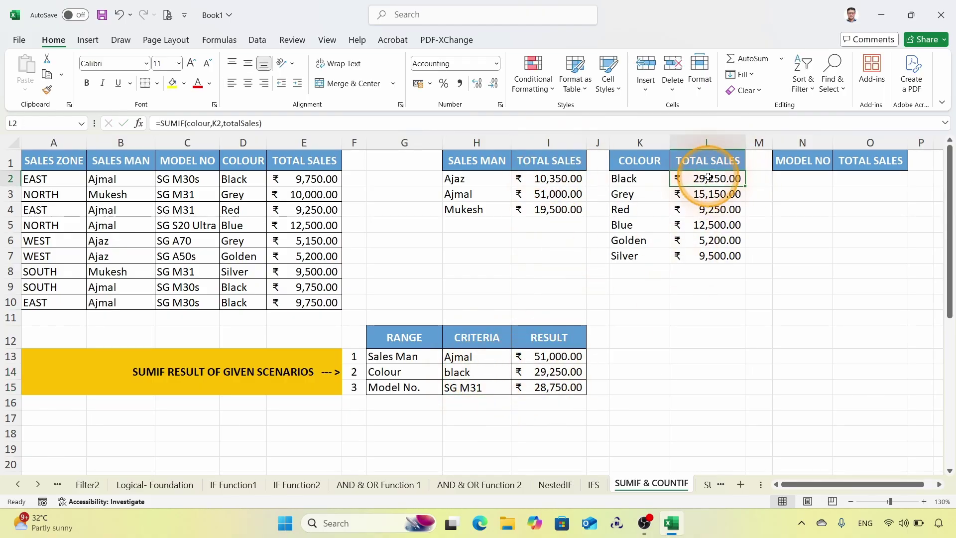
{"action": "double_click", "coordinate": [726, 179]}
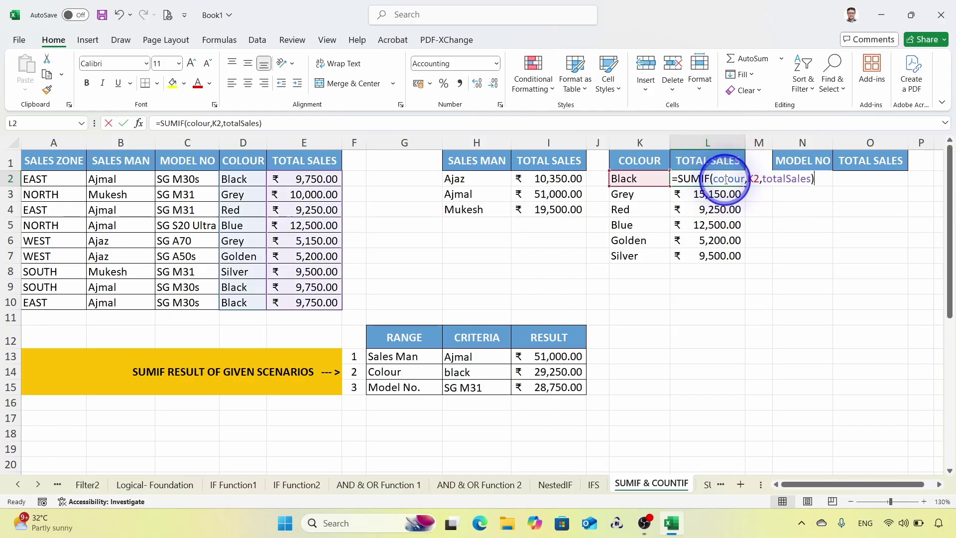
{"action": "key", "text": "super+plus"}
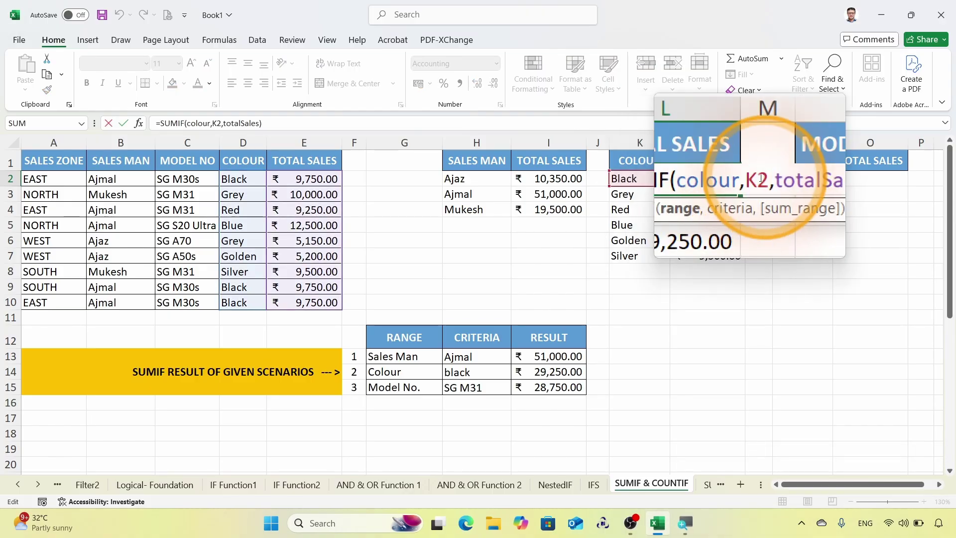
{"action": "key", "text": "Return"}
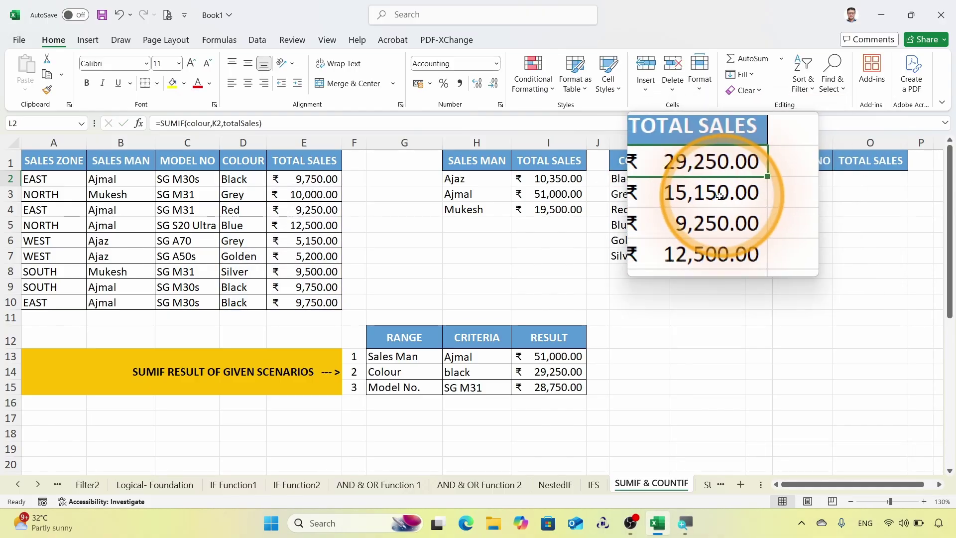
{"action": "double_click", "coordinate": [728, 198]}
{"action": "key", "text": "Return"}
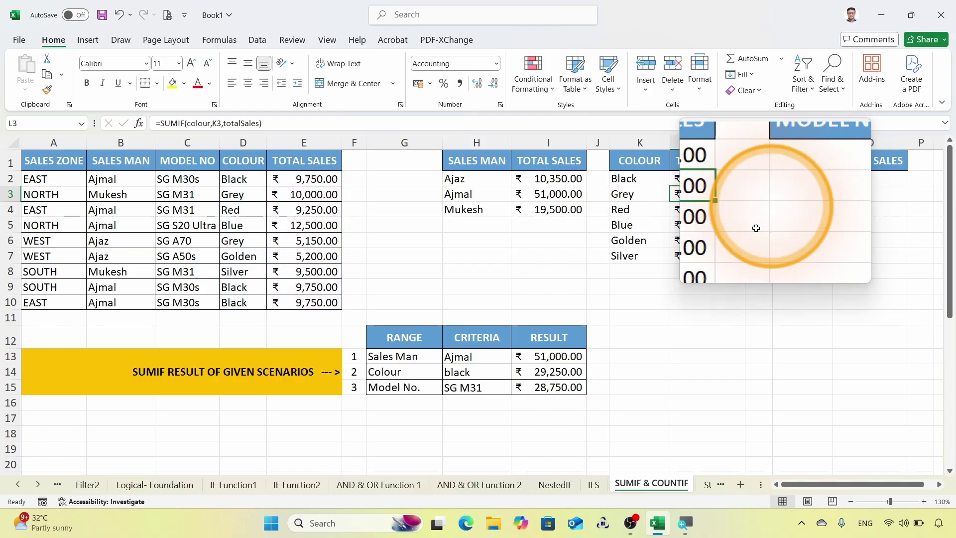
{"action": "double_click", "coordinate": [705, 254]}
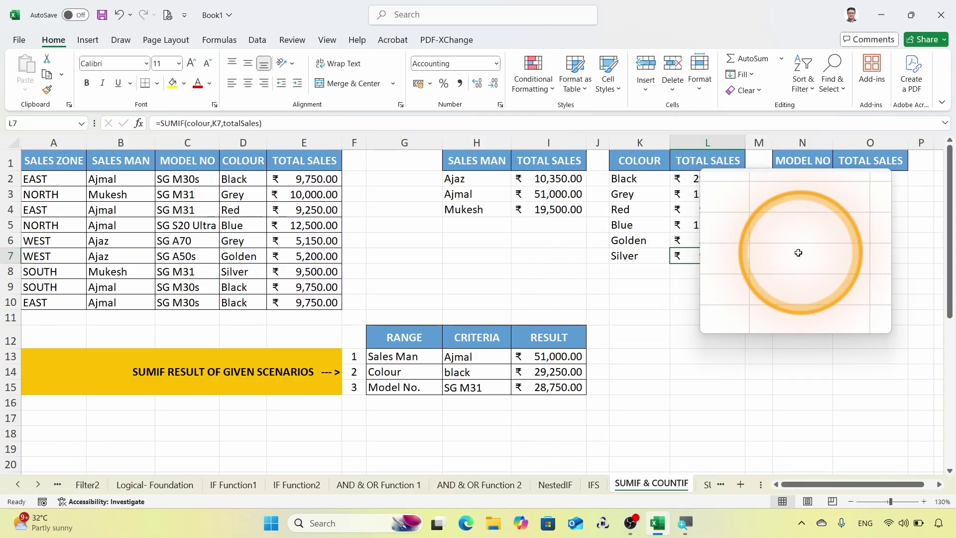
{"action": "key", "text": "ctrl+Return"}
{"action": "key", "text": "super+Escape"}
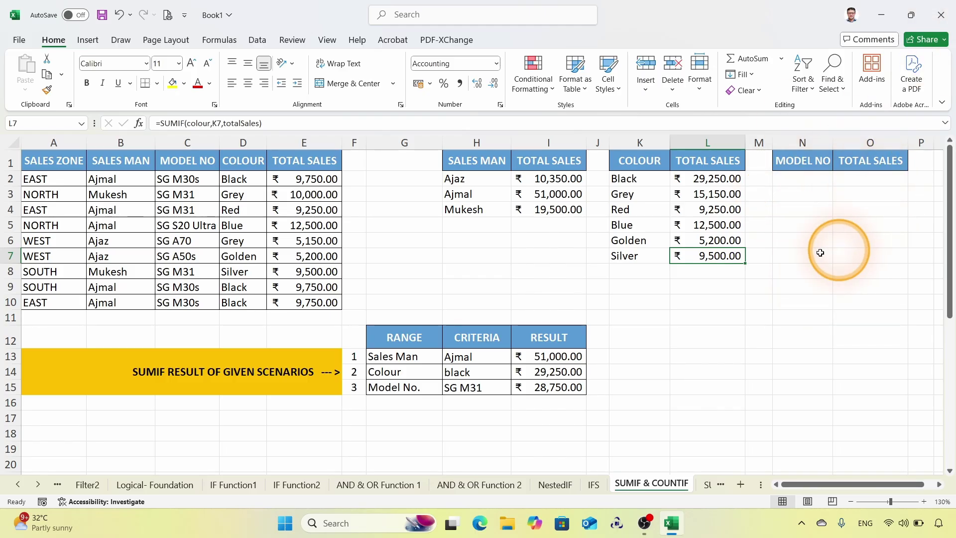
{"action": "left_click", "coordinate": [802, 179]}
{"action": "left_click", "coordinate": [133, 180]}
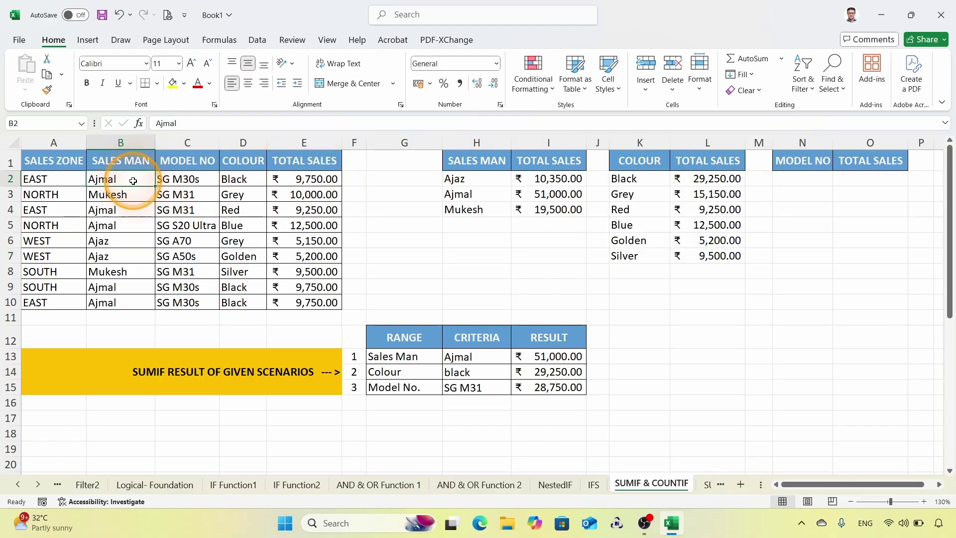
{"action": "left_click_drag", "start_coordinate": [170, 180], "coordinate": [190, 304]}
{"action": "left_click", "coordinate": [791, 182]}
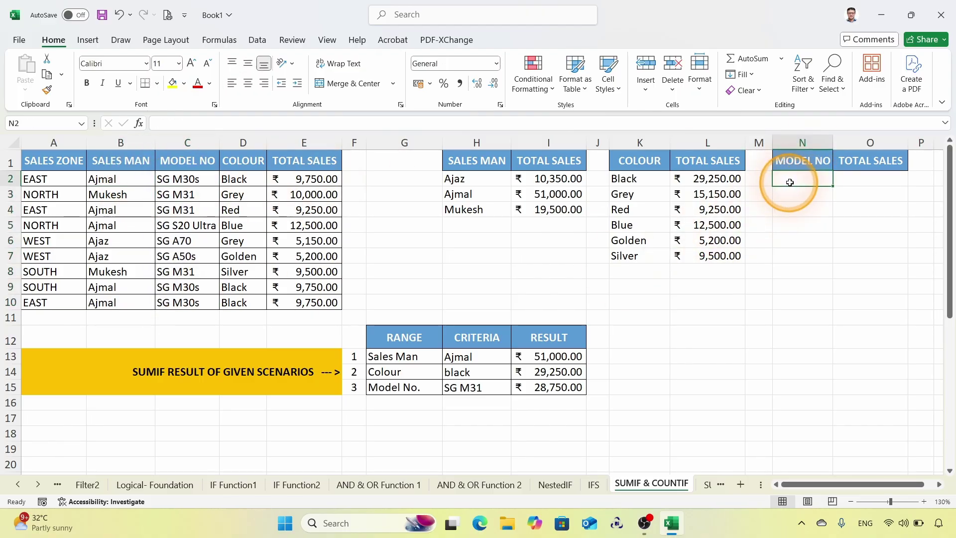
{"action": "left_click", "coordinate": [870, 179]}
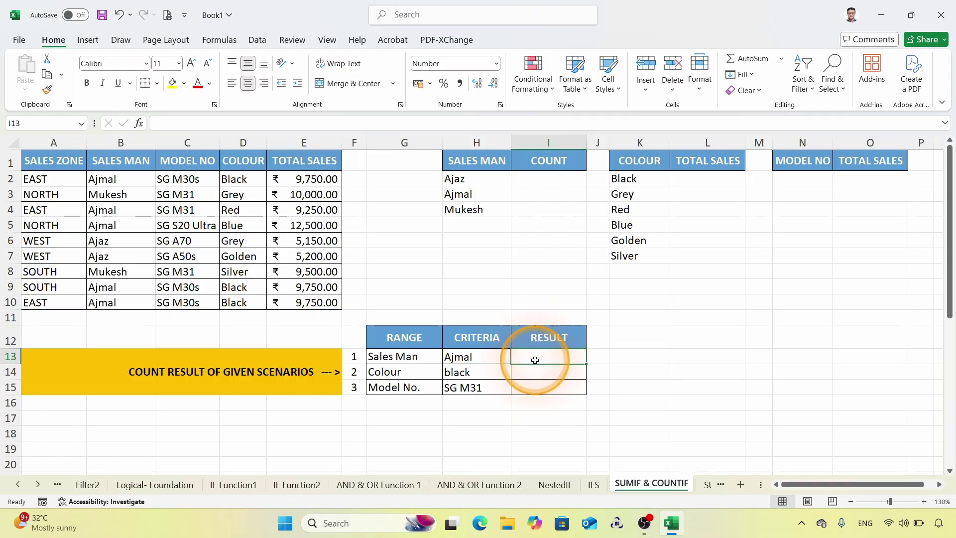
Step: Enter =COUNTIF(salesMan,H13) in I13 to count the rows matching the salesman criterion, taking B2:B10 as the range
{"action": "type", "text": "=COUN"}
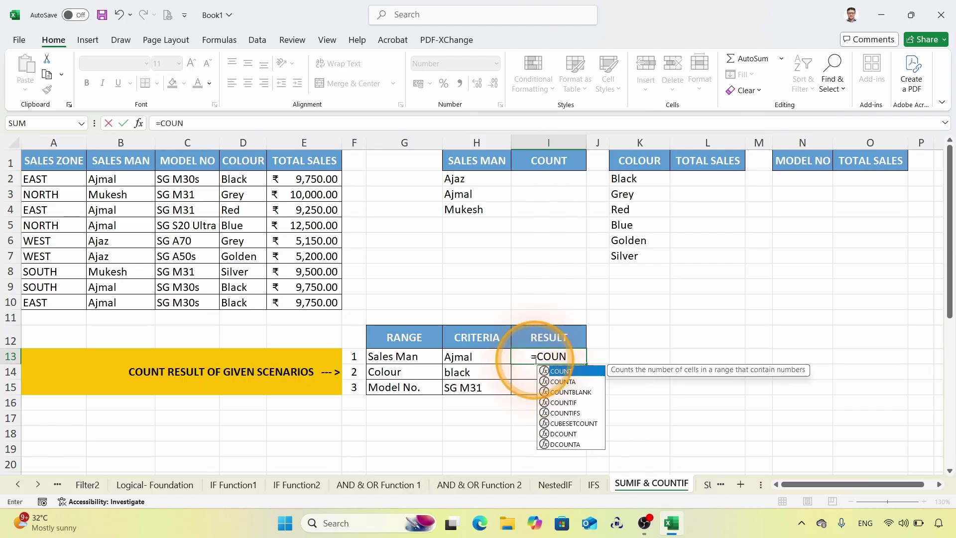
{"action": "type", "text": "TIF("}
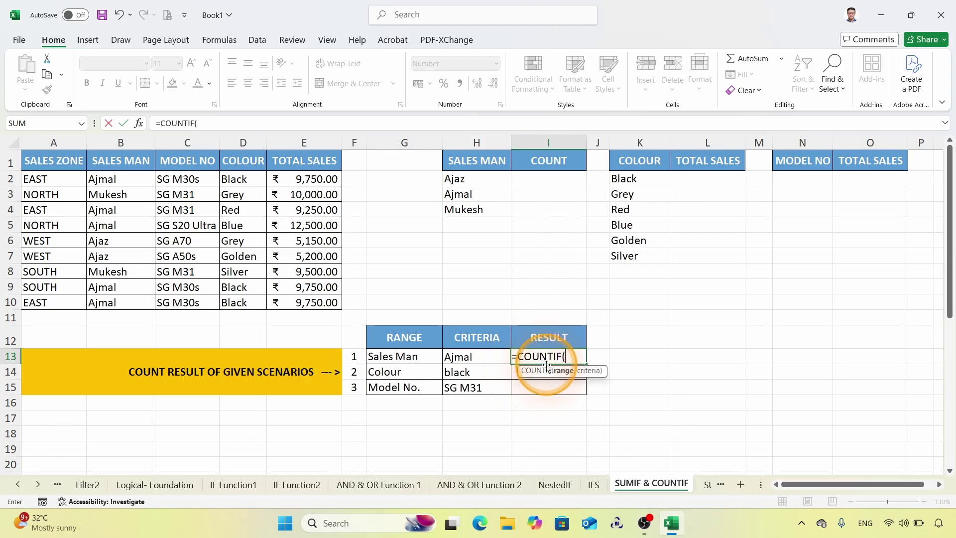
{"action": "key", "text": "super+plus"}
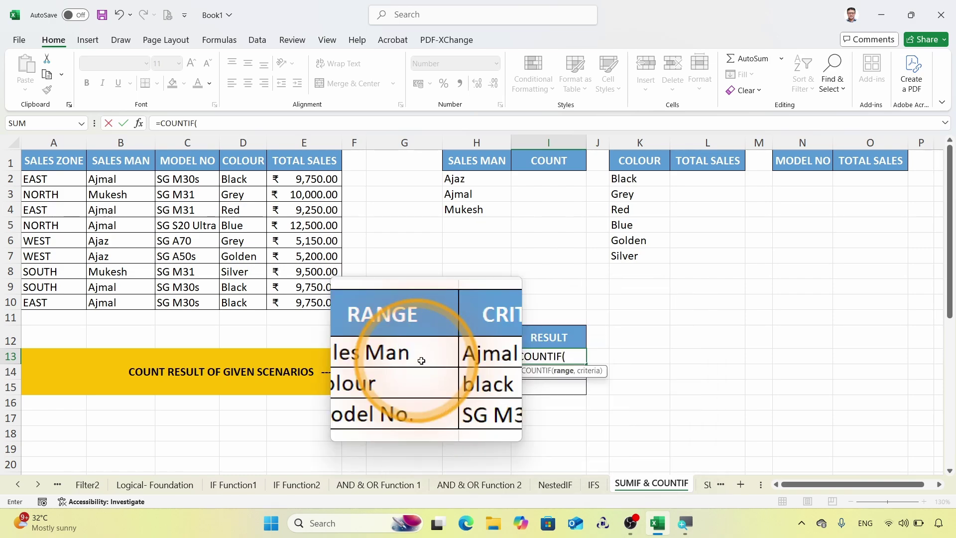
{"action": "left_click", "coordinate": [119, 179]}
{"action": "left_click_drag", "start_coordinate": [120, 179], "coordinate": [126, 299]}
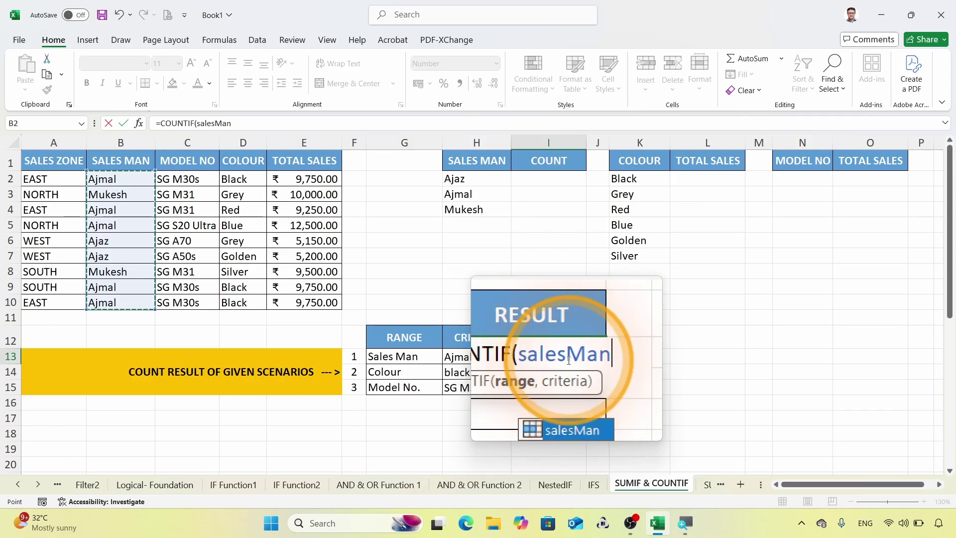
{"action": "type", "text": ","}
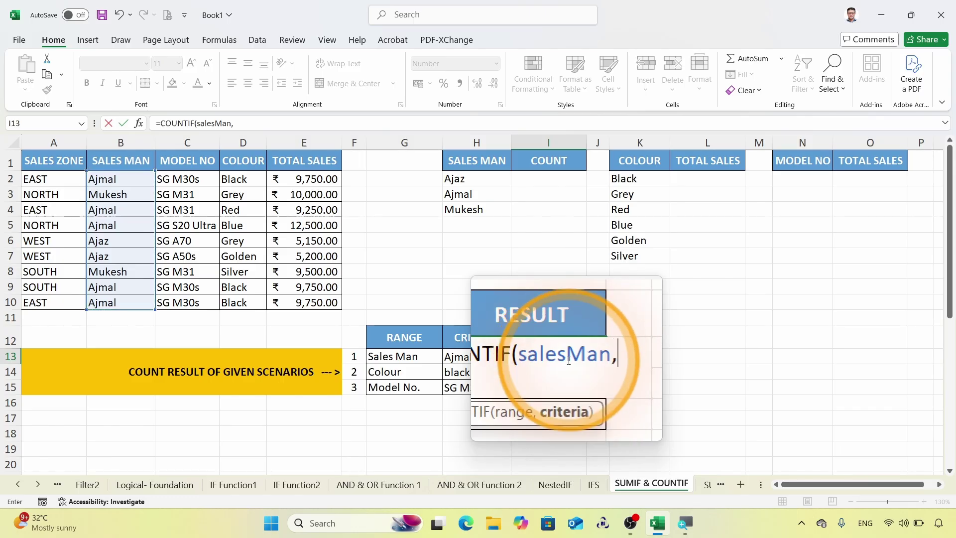
{"action": "left_click", "coordinate": [463, 356]}
{"action": "key", "text": "Return"}
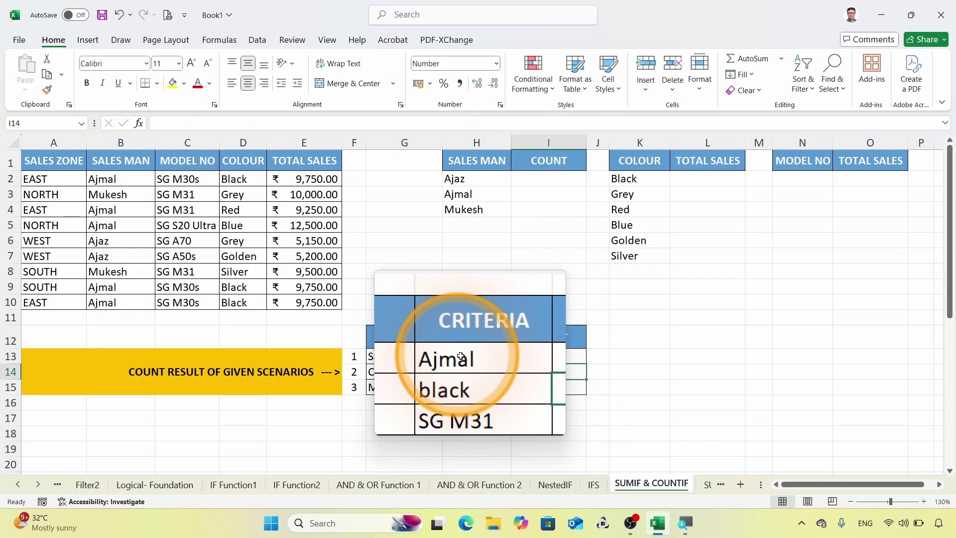
{"action": "left_click", "coordinate": [547, 357]}
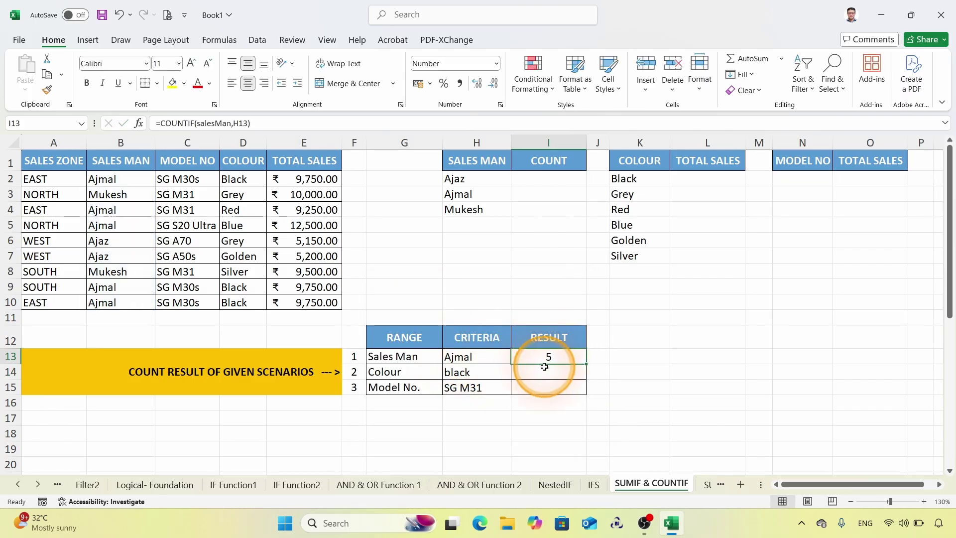
Step: Enter =COUNTIF(colour,H14) in I14 to count the rows matching the Colour criterion
{"action": "left_click", "coordinate": [544, 373]}
{"action": "type", "text": "=COUNTIF"}
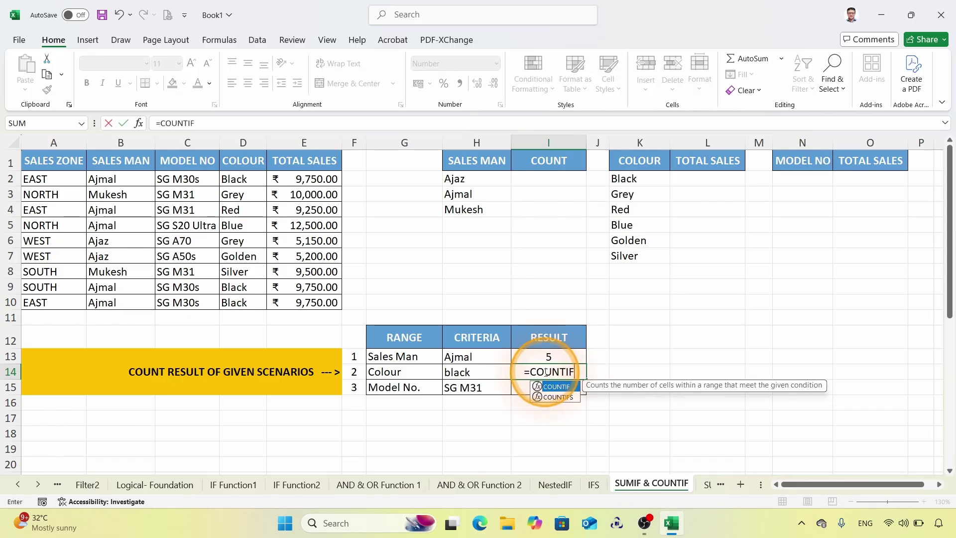
{"action": "type", "text": "("}
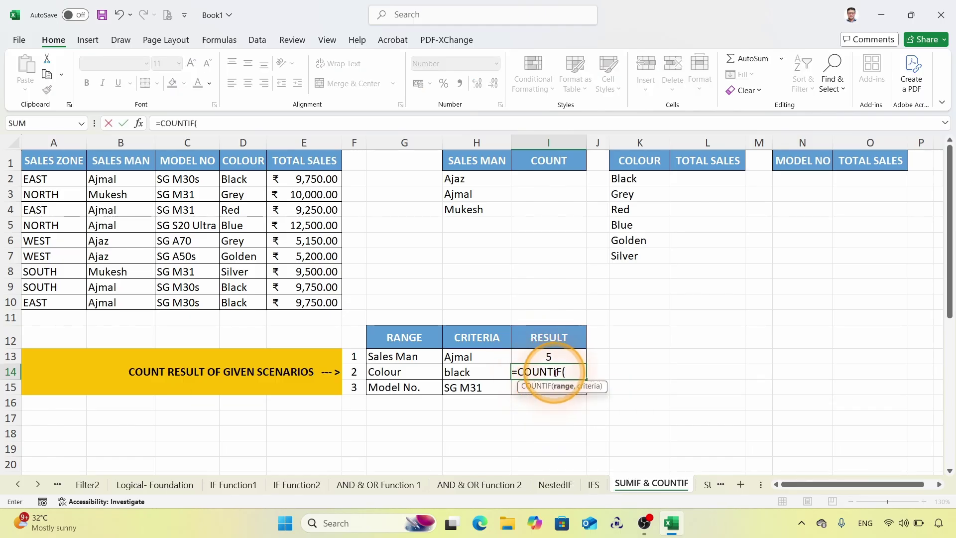
{"action": "type", "text": "COLOU"}
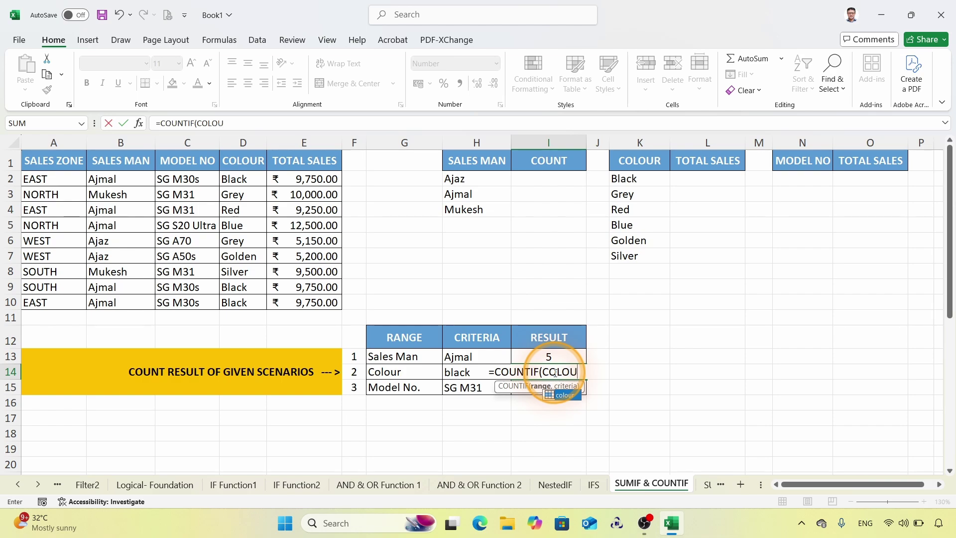
{"action": "double_click", "coordinate": [566, 396]}
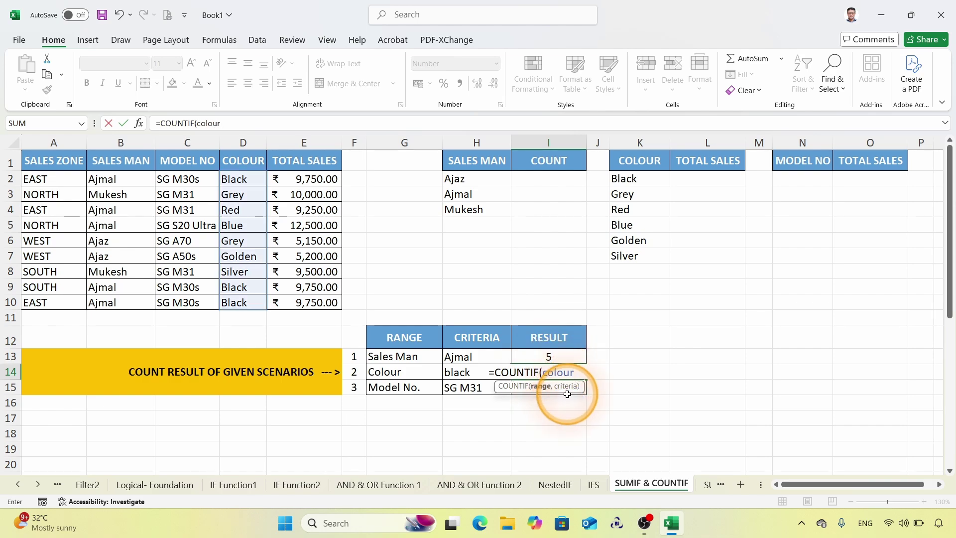
{"action": "type", "text": ","}
{"action": "left_click", "coordinate": [465, 372]}
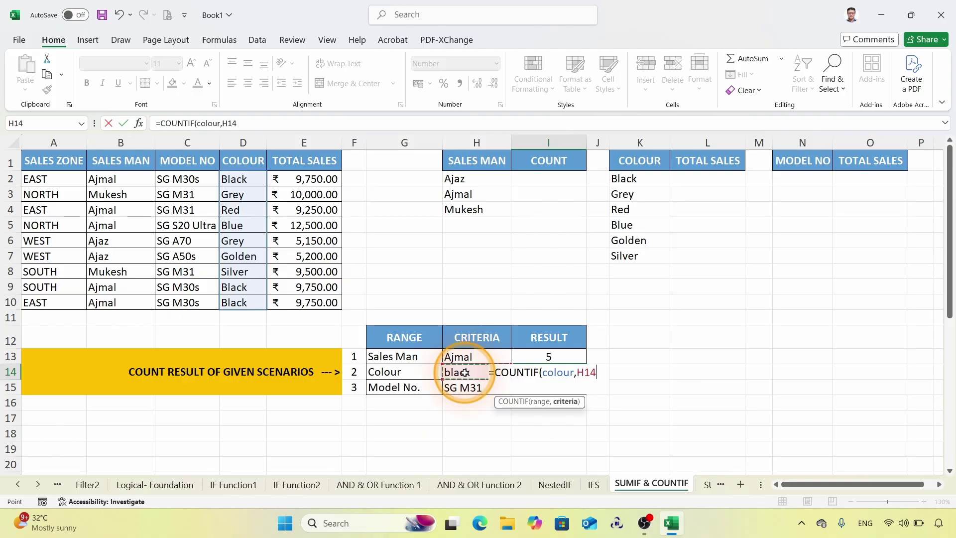
{"action": "key", "text": "Return"}
{"action": "left_click", "coordinate": [548, 390]}
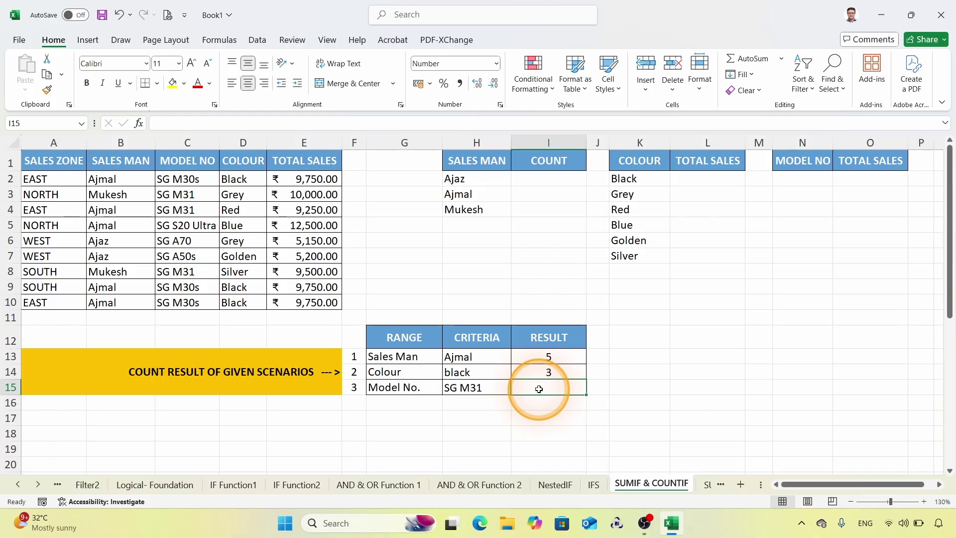
Step: Enter =COUNTIF(salesMan,H2) in I2 to count the records of the first salesman in the unique list
{"action": "left_click", "coordinate": [536, 180]}
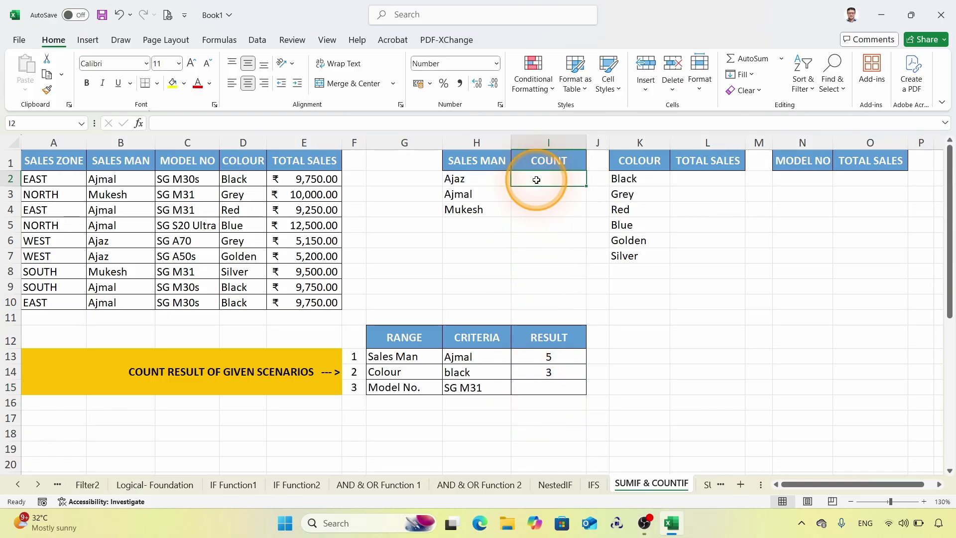
{"action": "type", "text": "=COU"}
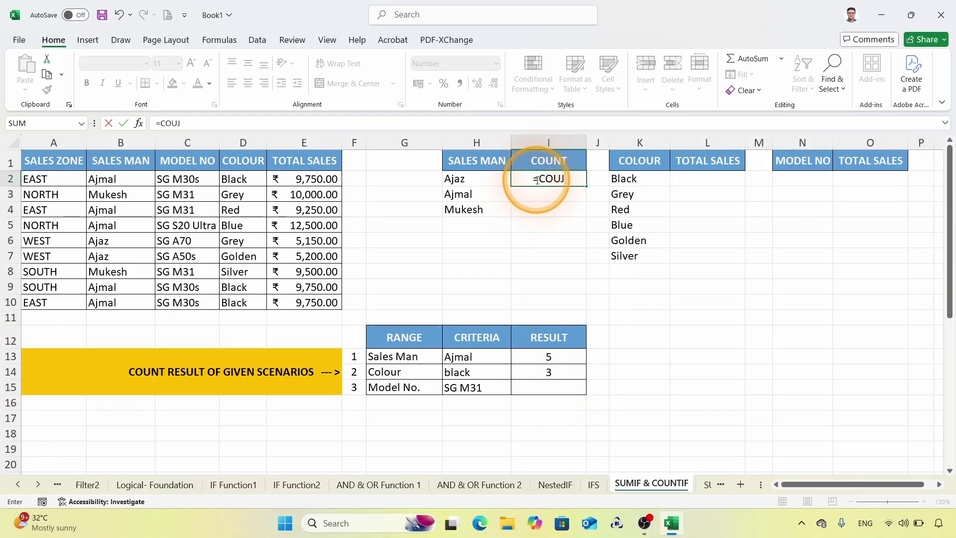
{"action": "type", "text": "NTIF"}
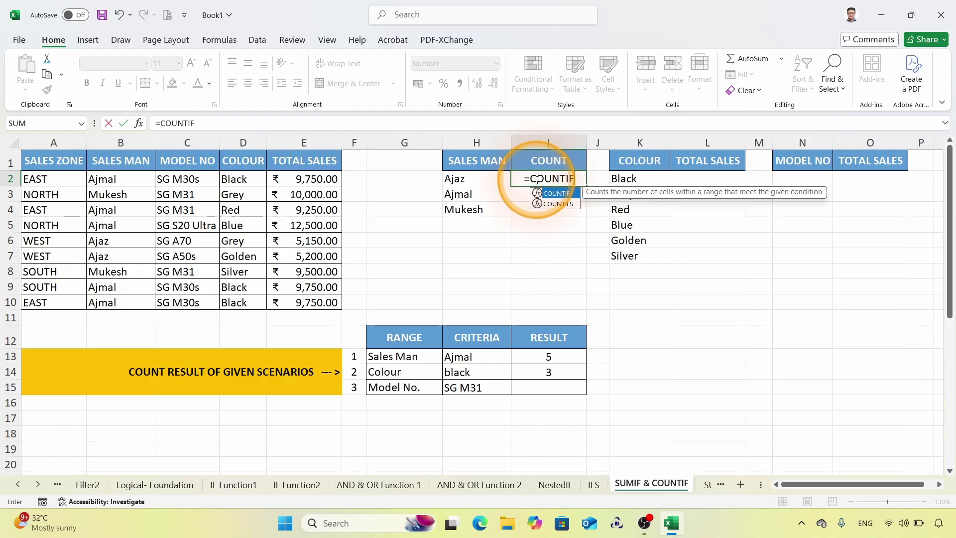
{"action": "type", "text": "("}
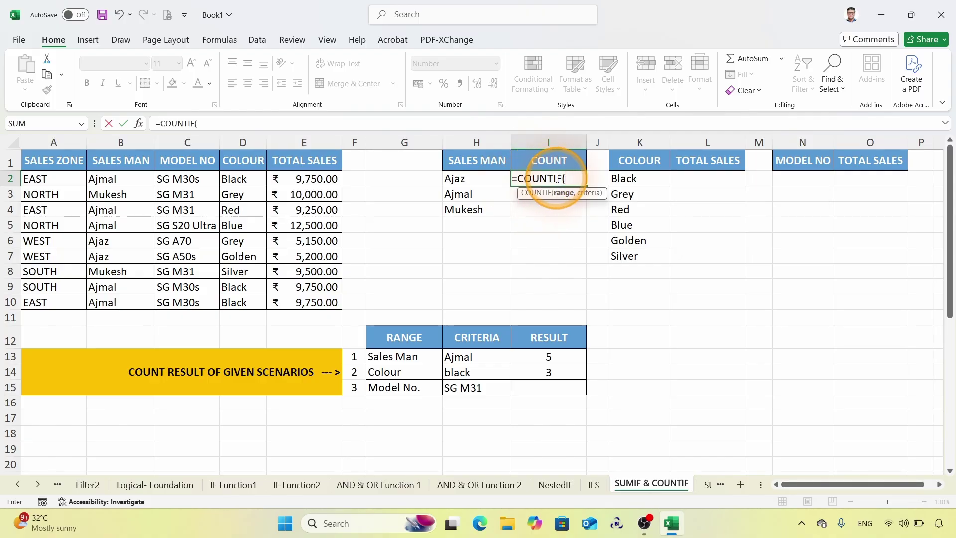
{"action": "type", "text": "SAL"}
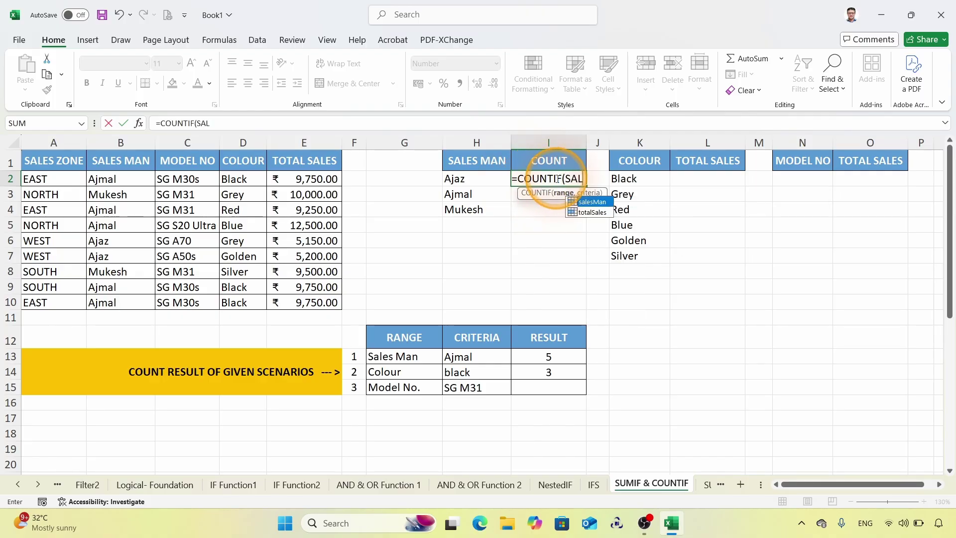
{"action": "double_click", "coordinate": [585, 203]}
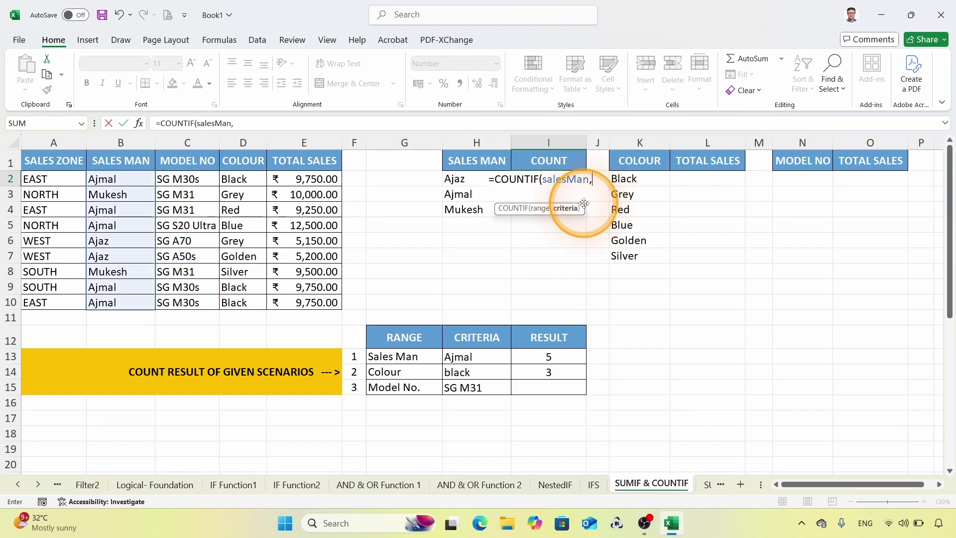
{"action": "type", "text": ","}
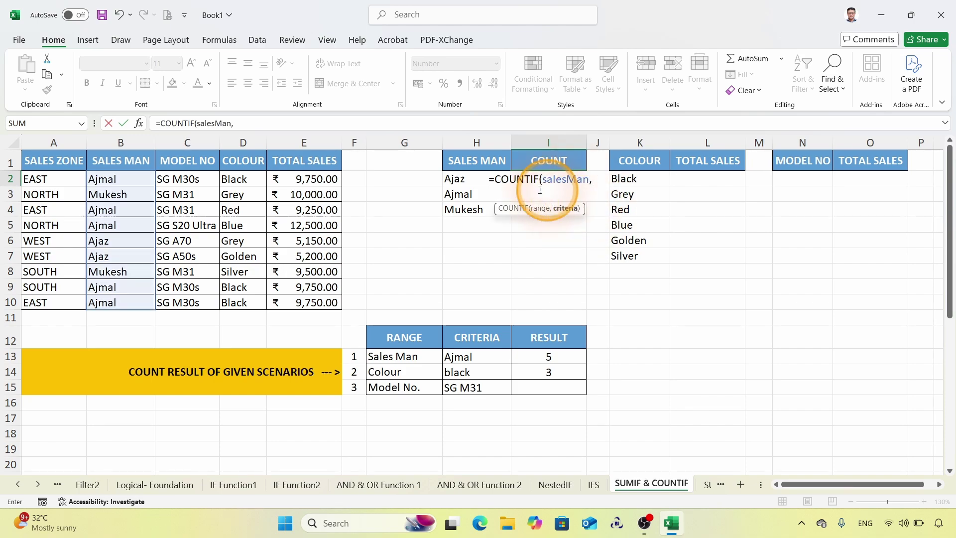
{"action": "left_click", "coordinate": [454, 180]}
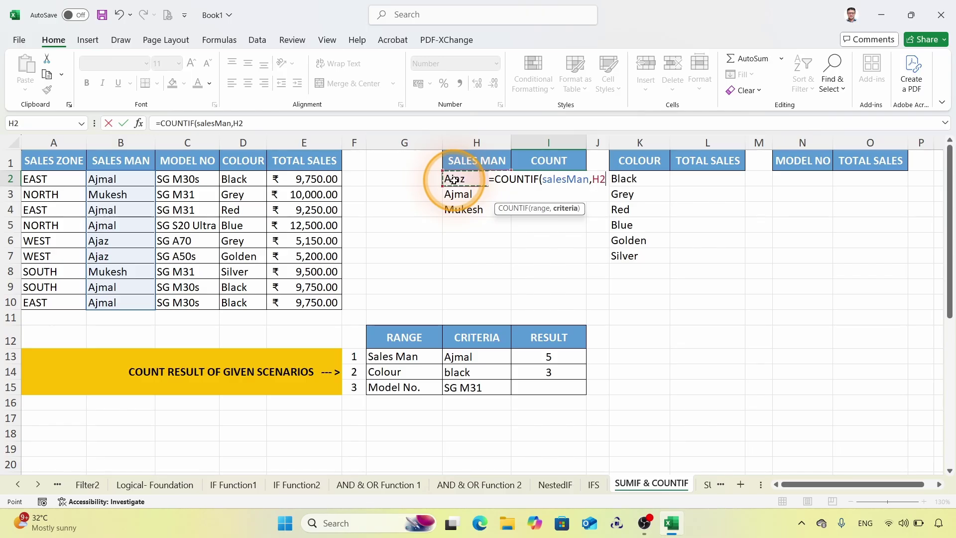
{"action": "key", "text": "Return"}
Step: Fill the COUNTIF formula in I2 down through I4 for the remaining salesmen and inspect the copied formula in I3
{"action": "left_click", "coordinate": [543, 179]}
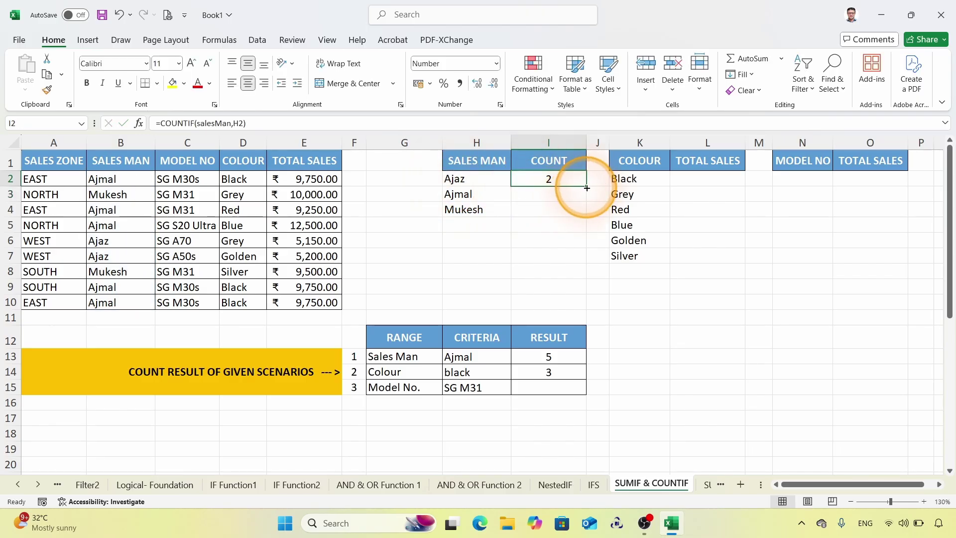
{"action": "left_click_drag", "start_coordinate": [587, 200], "coordinate": [581, 212]}
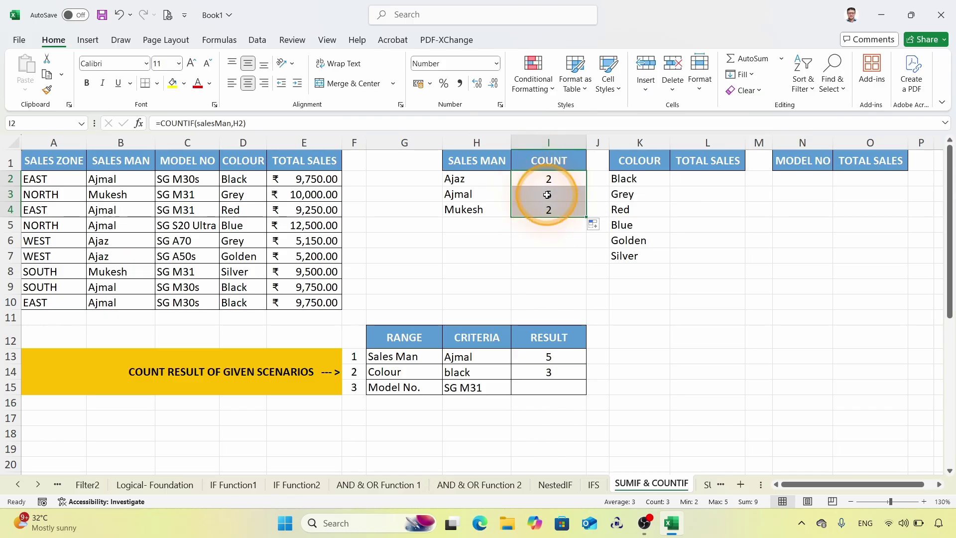
{"action": "left_click", "coordinate": [548, 195]}
{"action": "double_click", "coordinate": [548, 195]}
{"action": "key", "text": "Escape"}
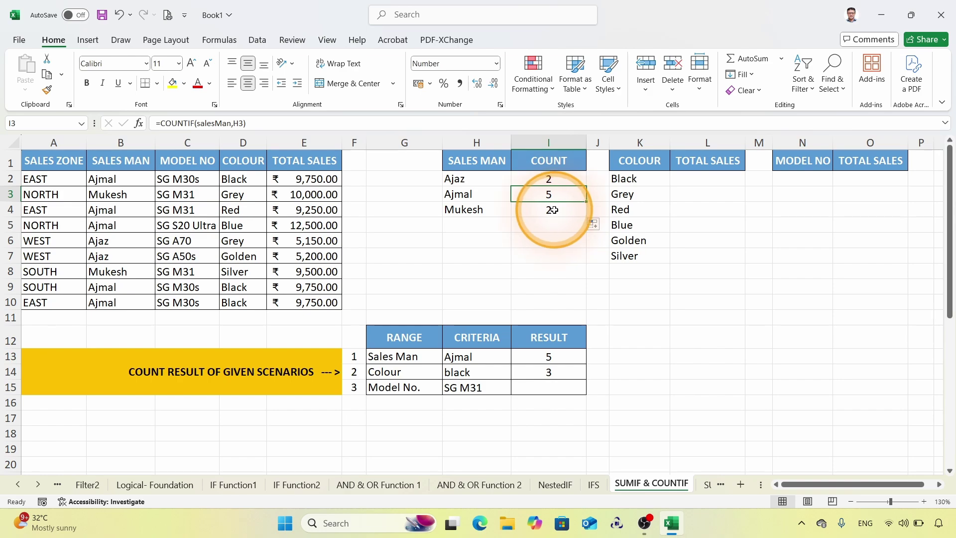
{"action": "left_click_drag", "start_coordinate": [705, 176], "coordinate": [709, 256]}
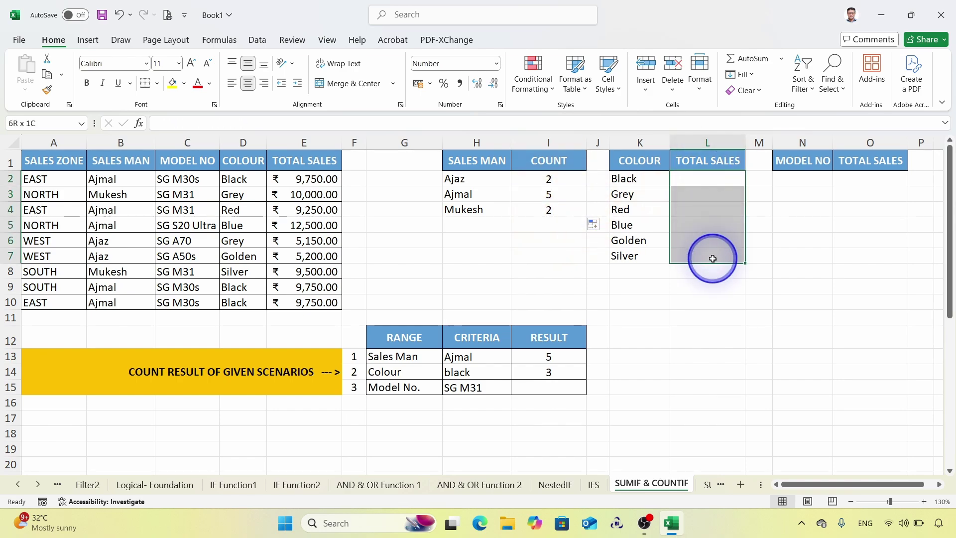
{"action": "left_click", "coordinate": [708, 182]}
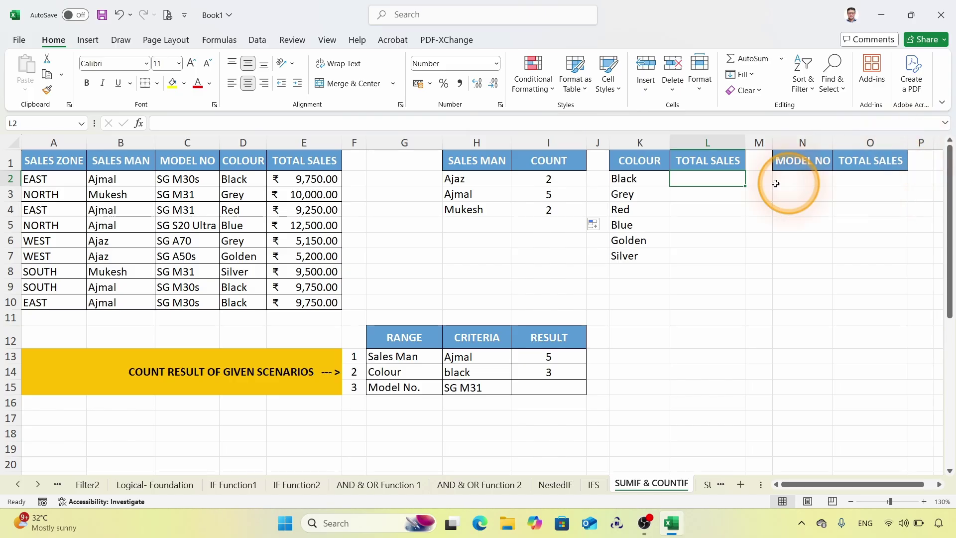